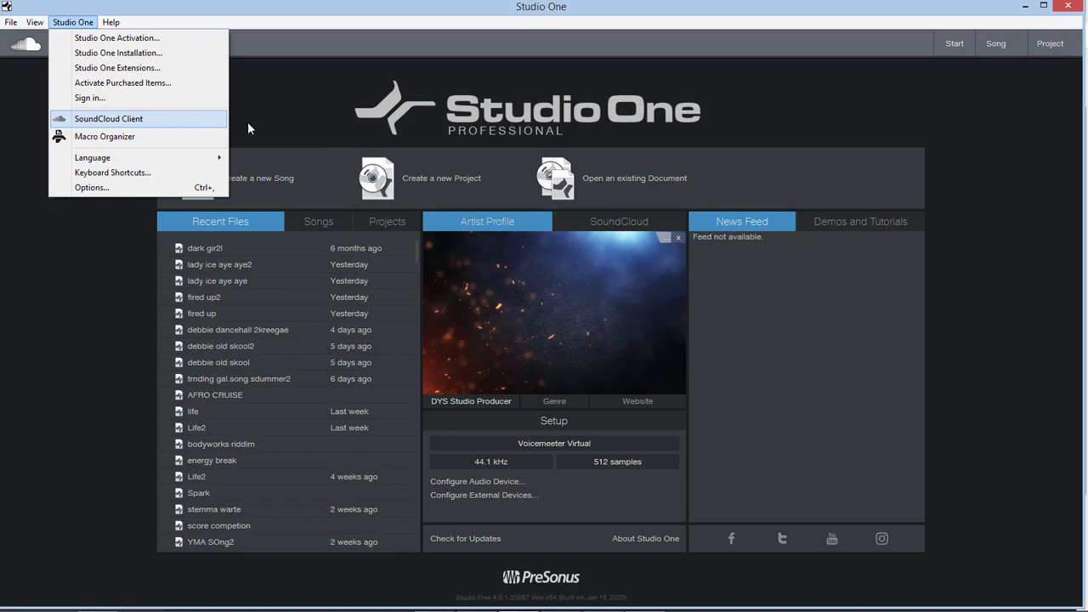
Show the recent song lady ice aye aye2 in its Explorer folder, and close the folder window
click(335, 114)
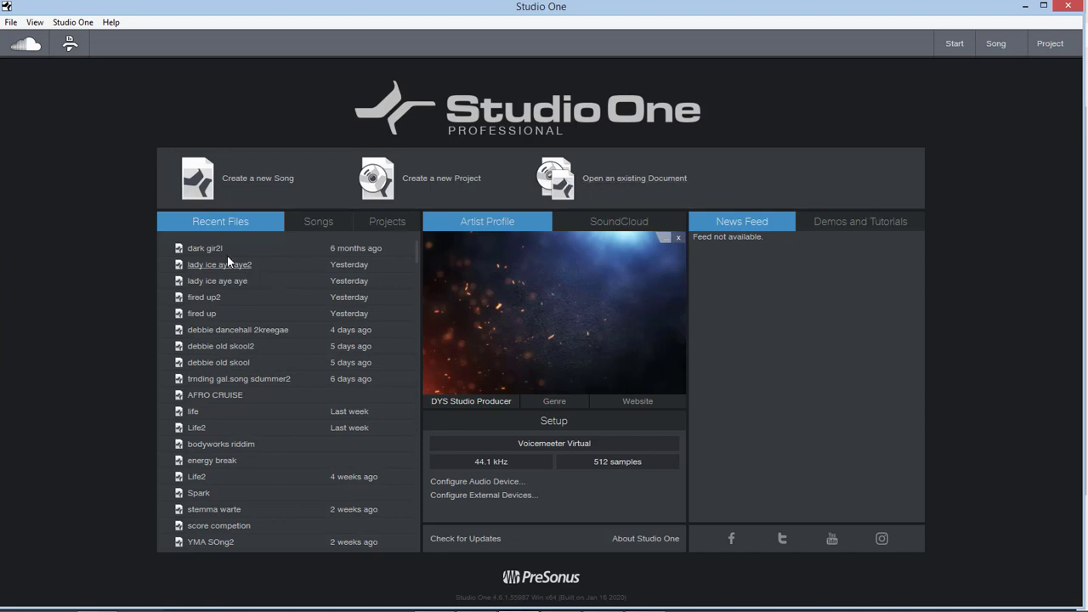
mouse_move(415, 249)
mouse_down()
mouse_move(415, 304)
mouse_move(415, 235)
mouse_up()
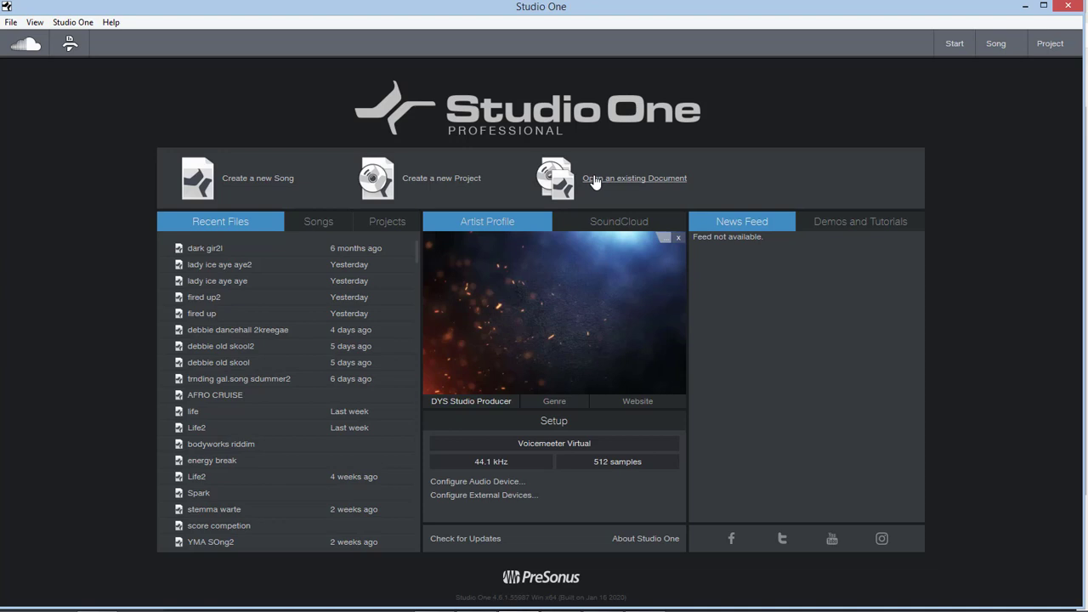
right_click(243, 269)
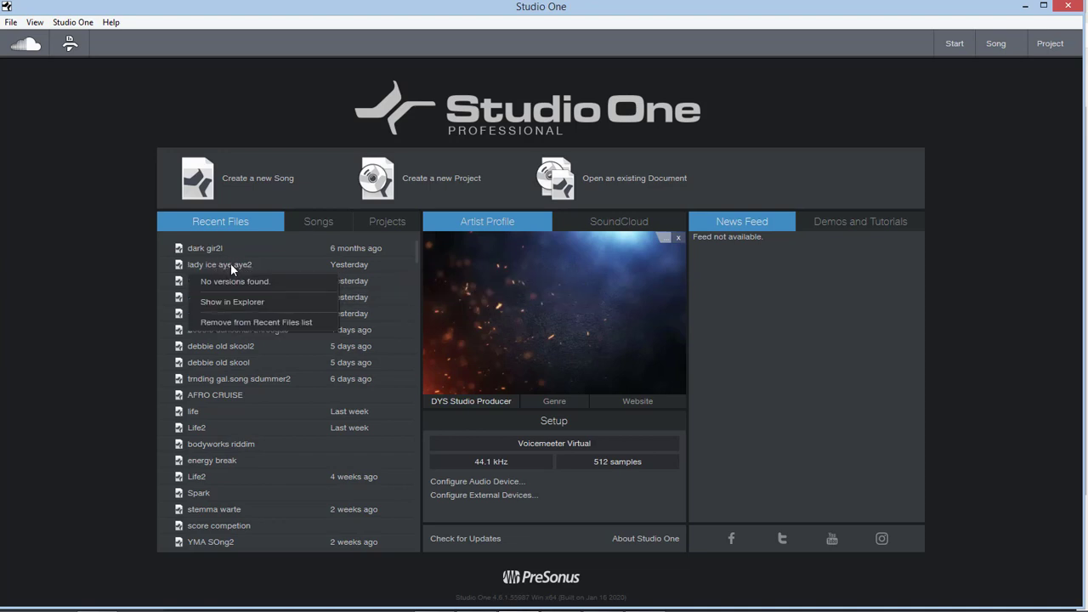
click(257, 303)
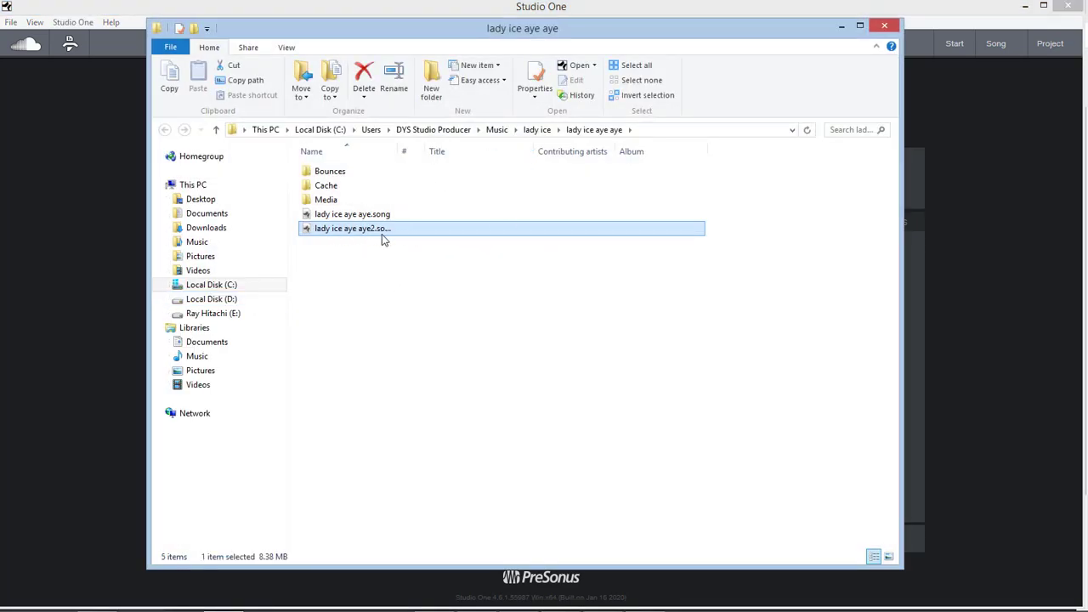
click(885, 26)
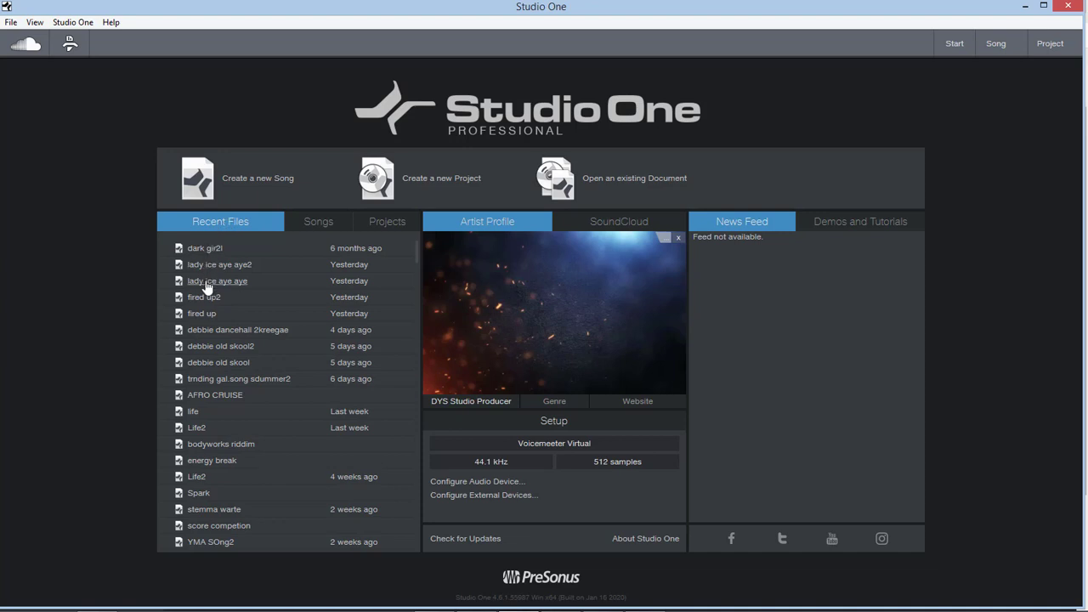
Look through the lists of all songs and all projects on the start page, and return to the recent files
click(318, 222)
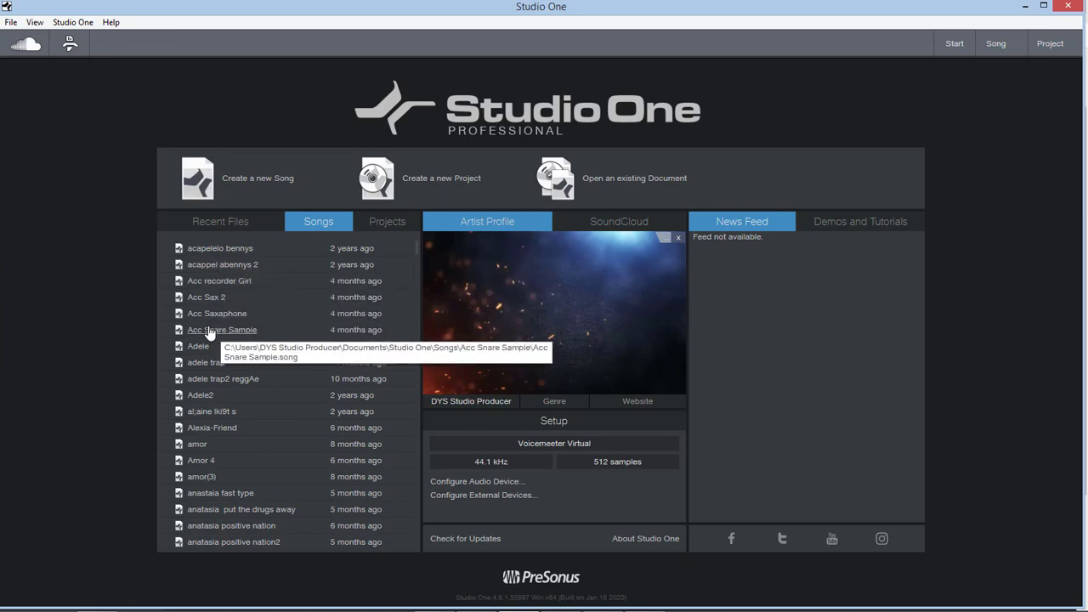
scroll(219, 372, down, 3)
scroll(218, 374, down, 3)
scroll(218, 377, up, 6)
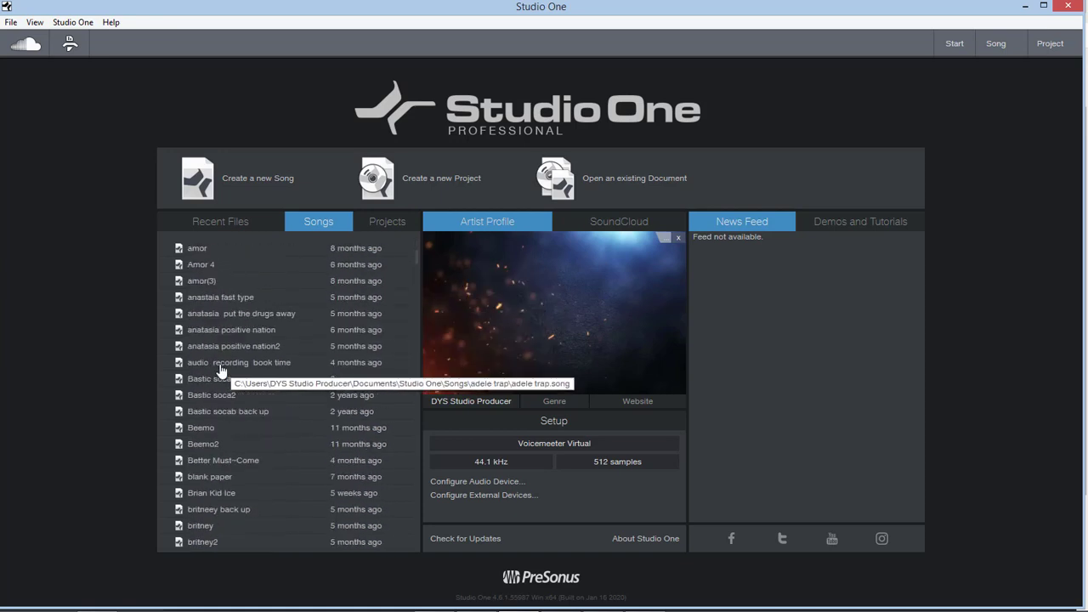
click(388, 222)
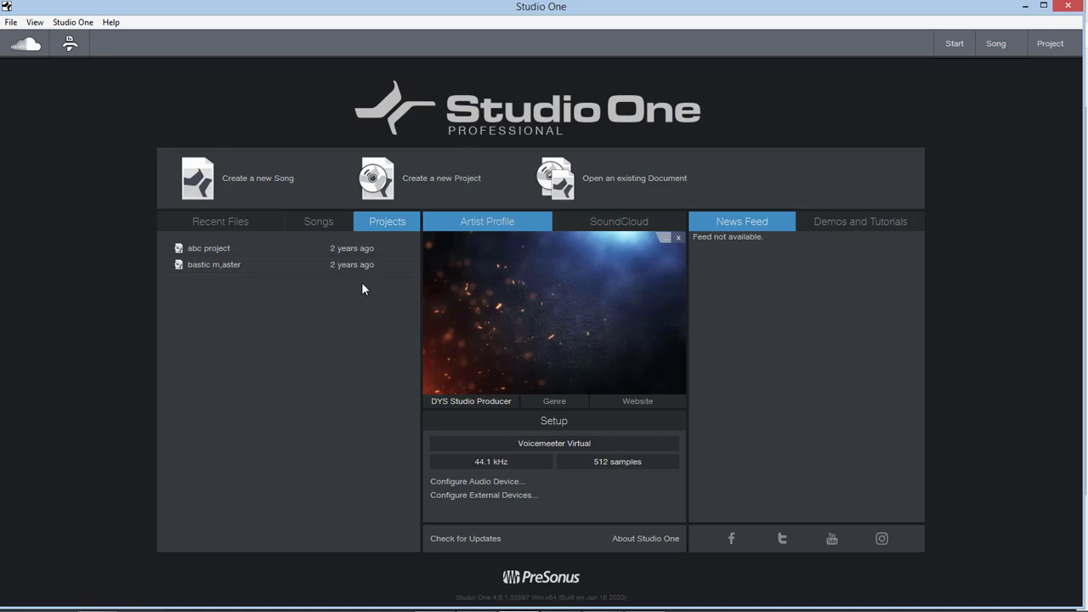
click(218, 221)
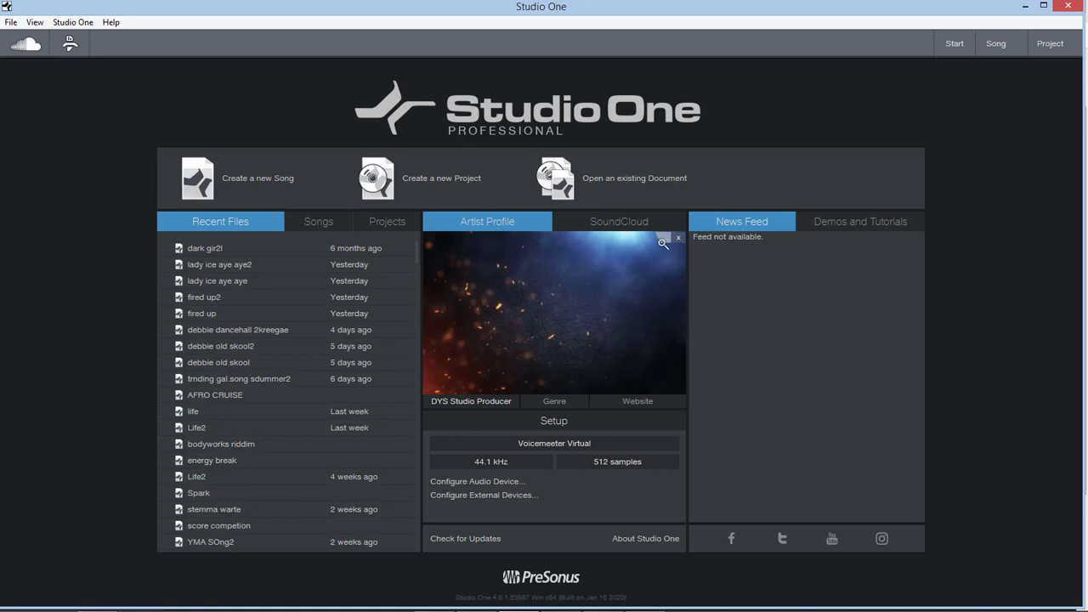
Open the file chooser for the artist profile picture and cancel it
key(ctrl+o)
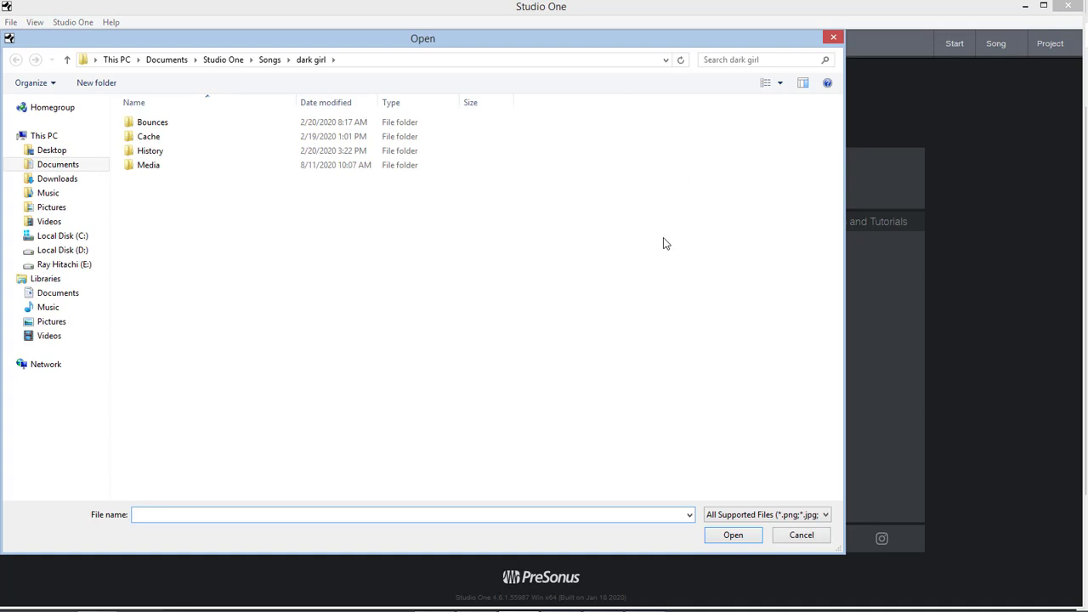
click(813, 537)
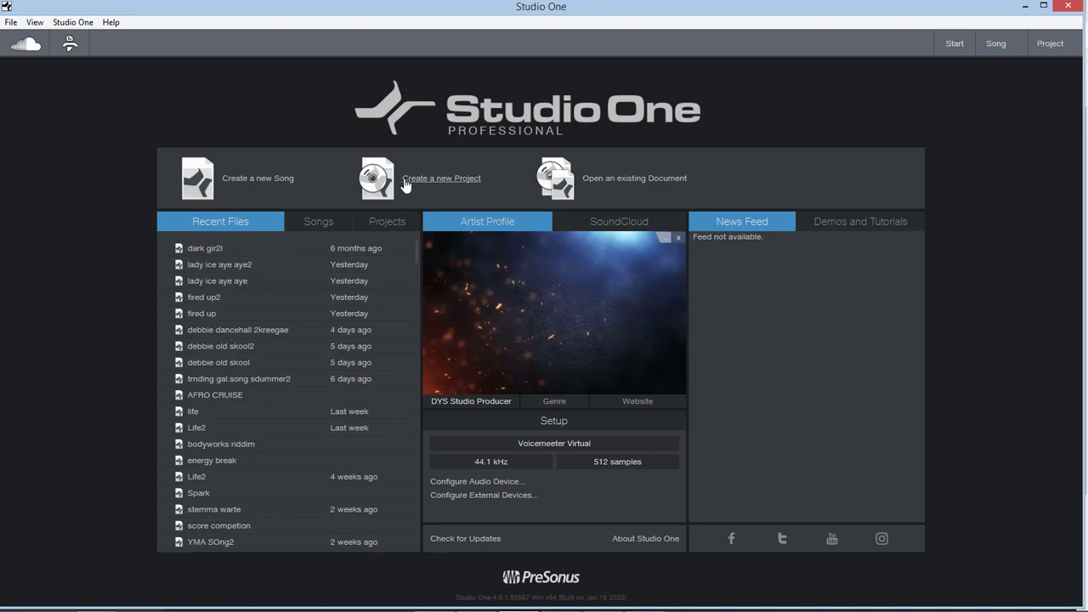
Browse existing documents into a song folder, cancel the file dialog, and look through the older recent files
click(621, 184)
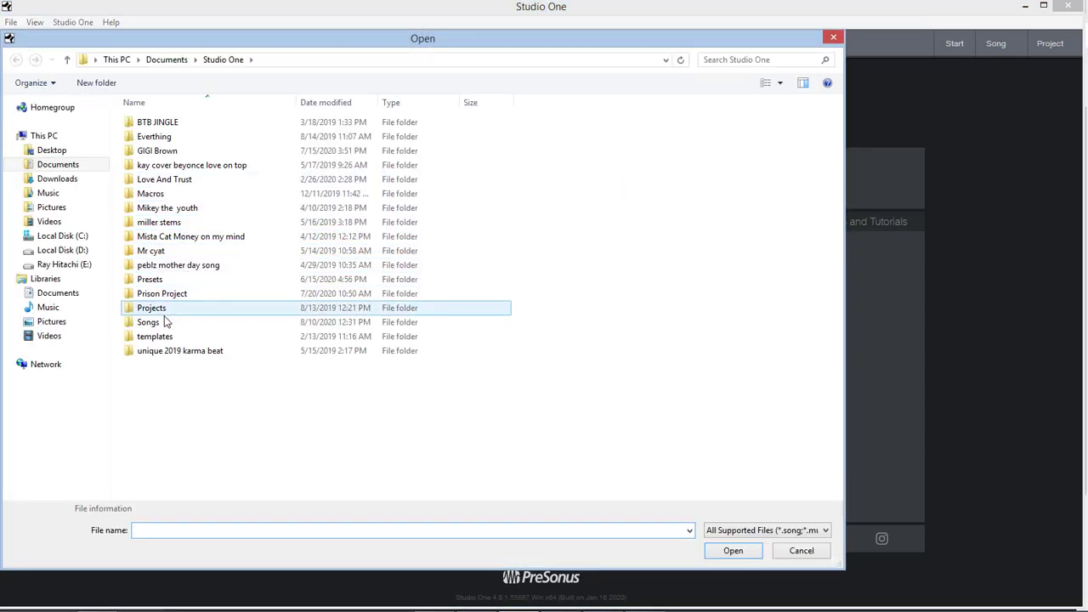
double_click(172, 251)
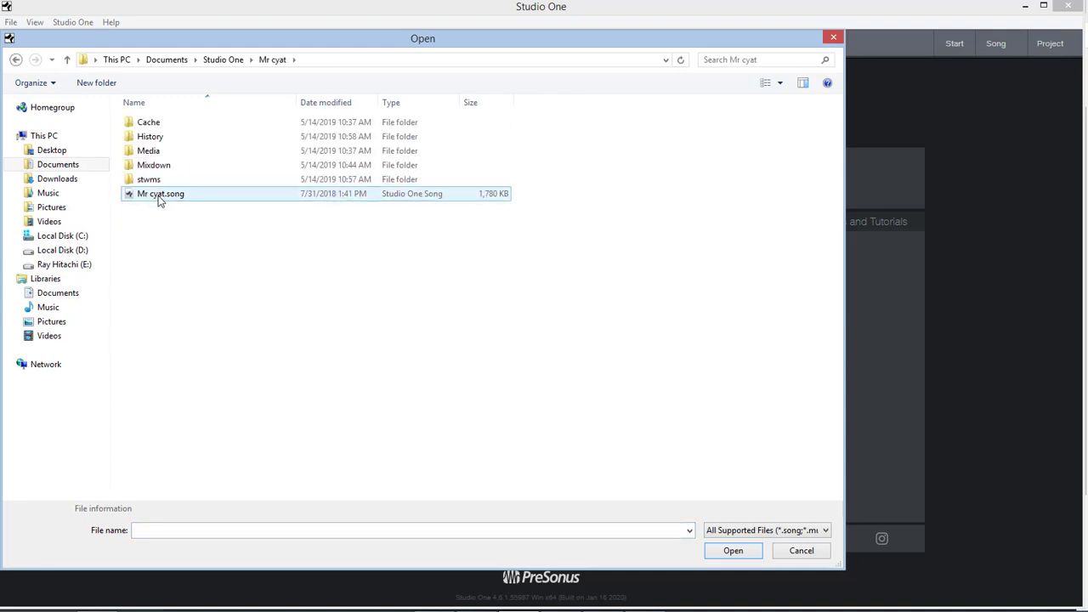
click(799, 551)
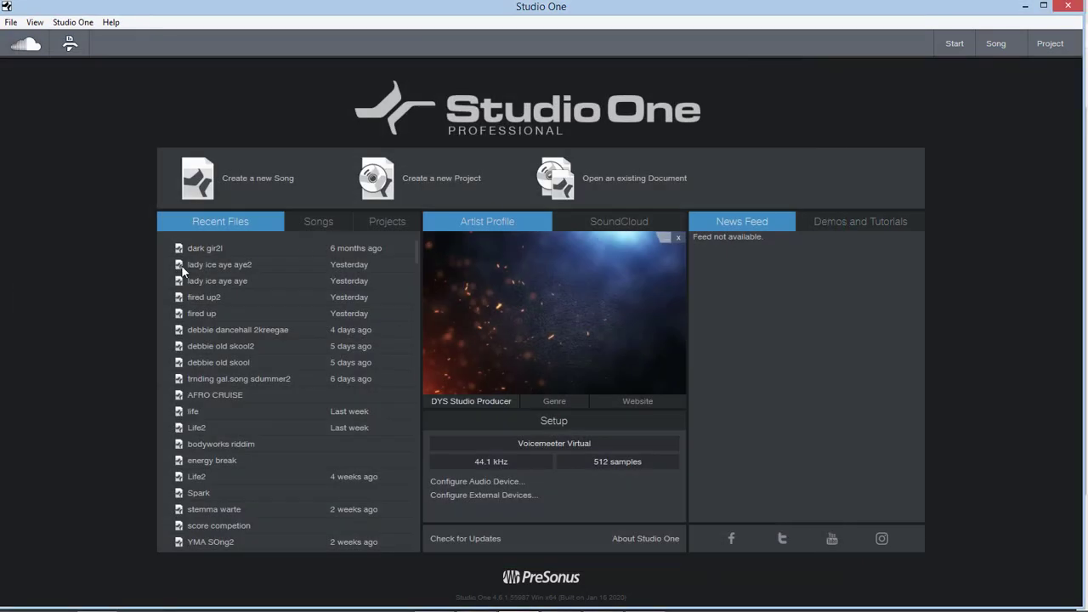
drag(416, 254, 415, 311)
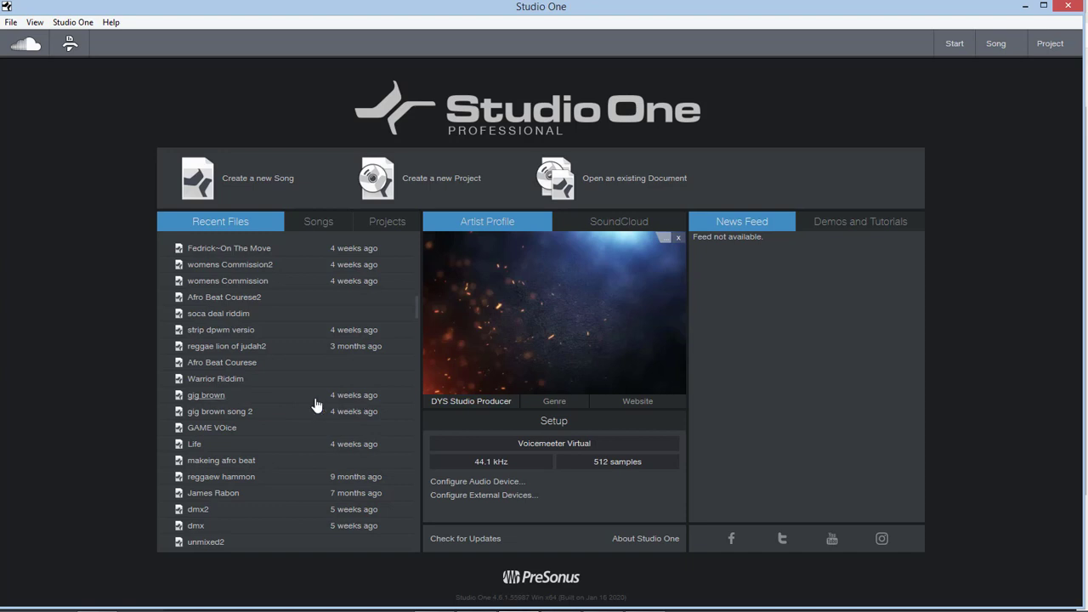
drag(416, 307, 416, 248)
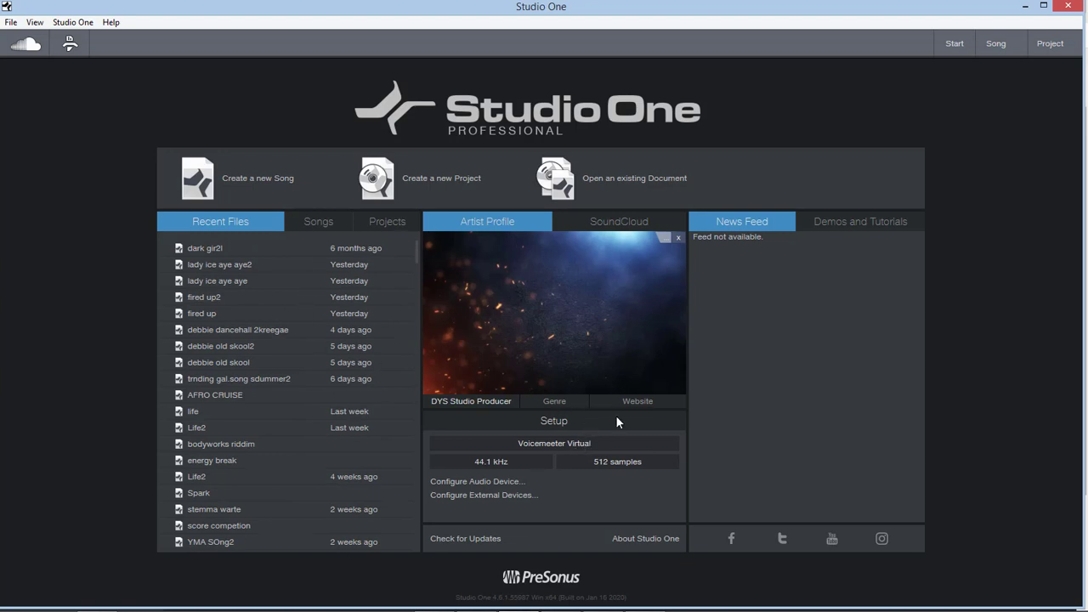
View the audio setup page in the program options, and cancel the dialog
click(72, 25)
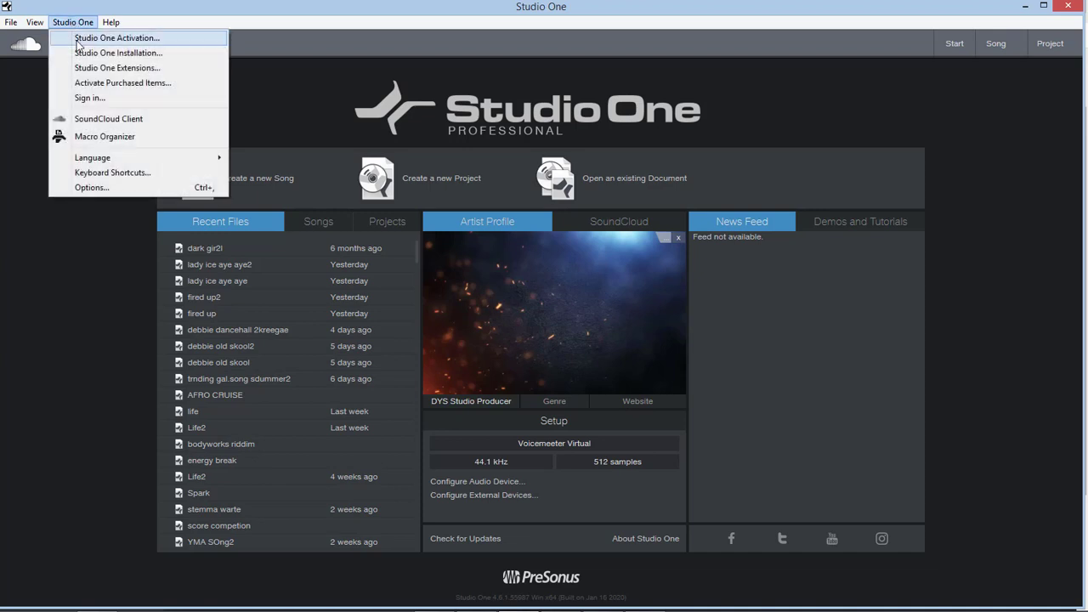
click(89, 187)
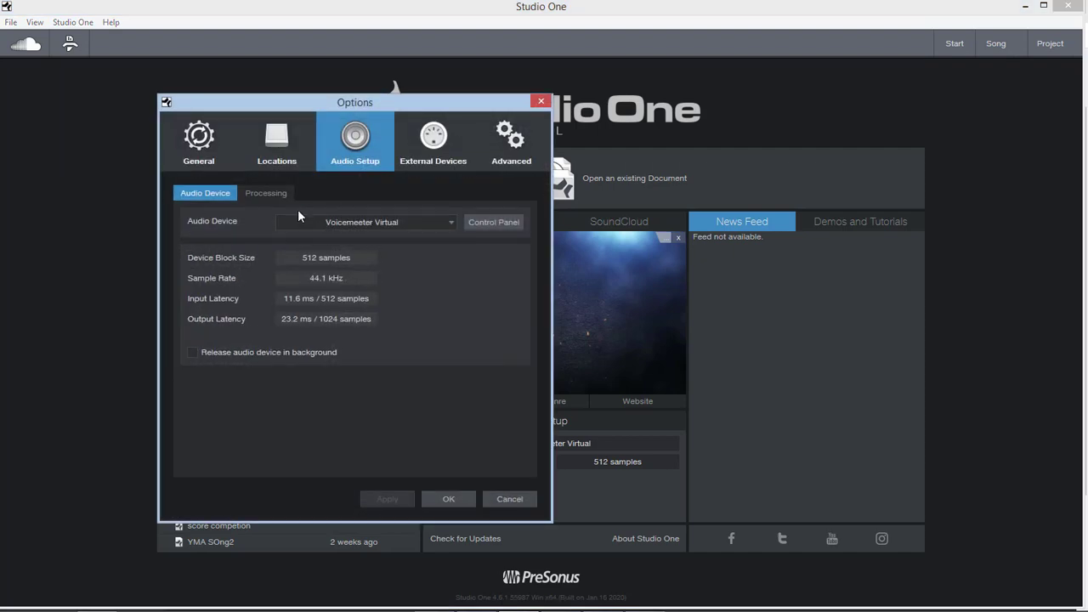
click(503, 500)
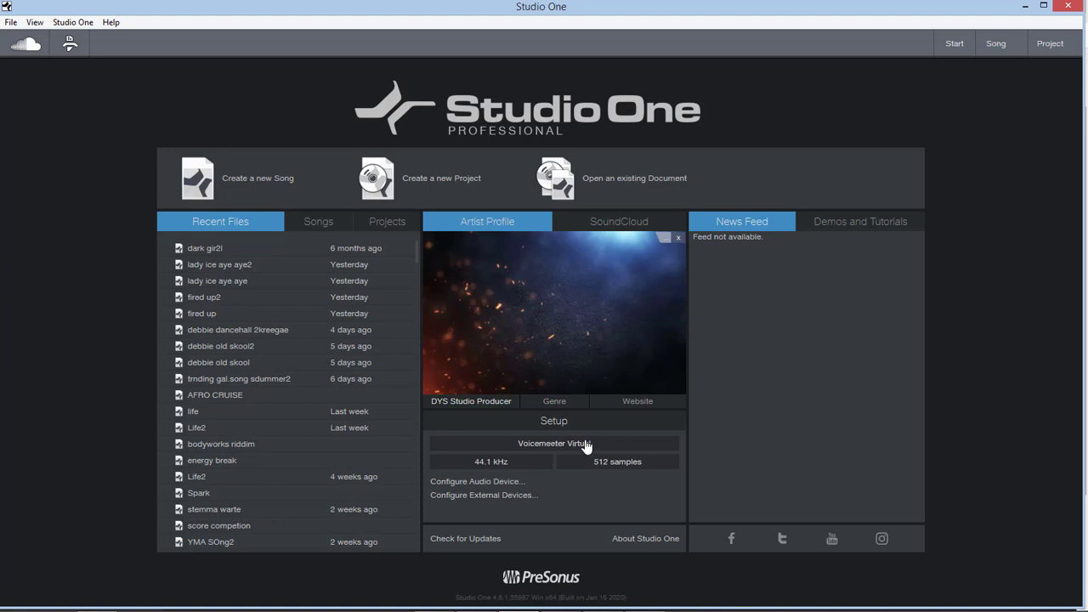
View the selectable audio devices in the audio device configuration, and check the Voicemeeter mixer before minimizing it
click(477, 482)
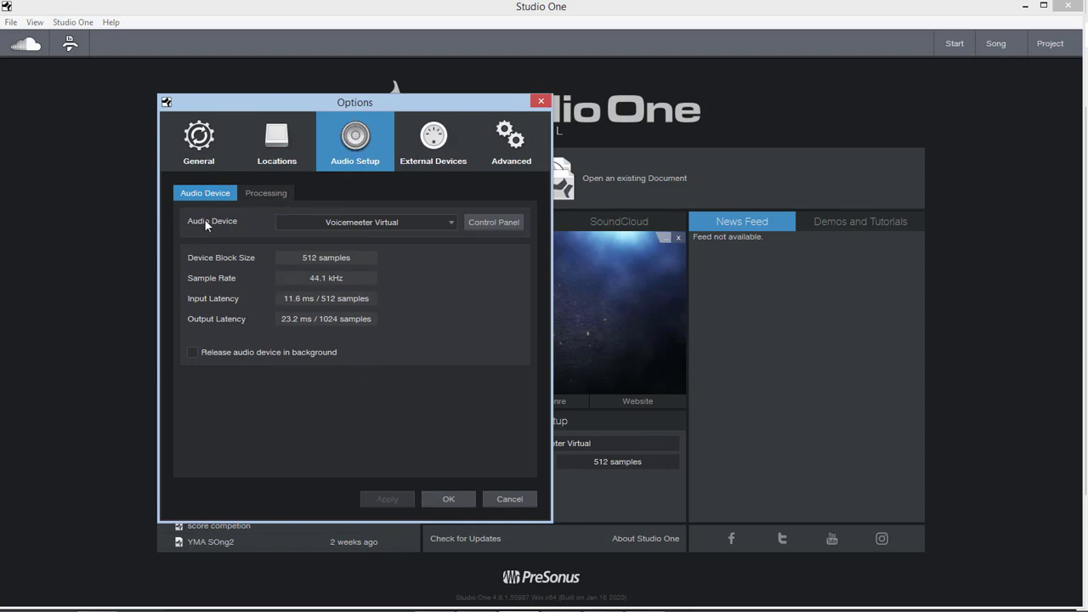
click(374, 221)
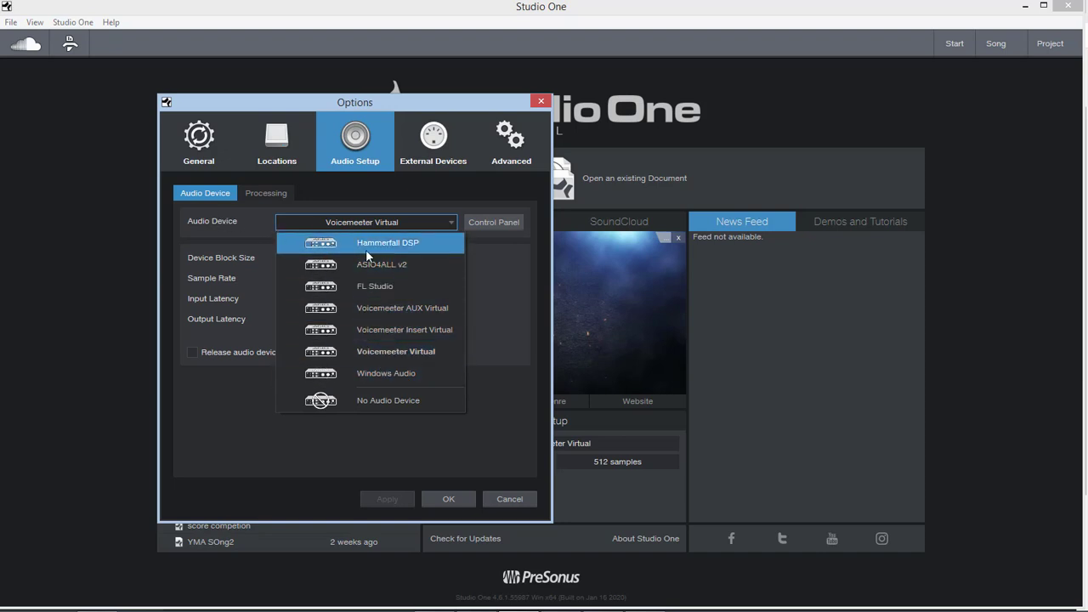
click(226, 219)
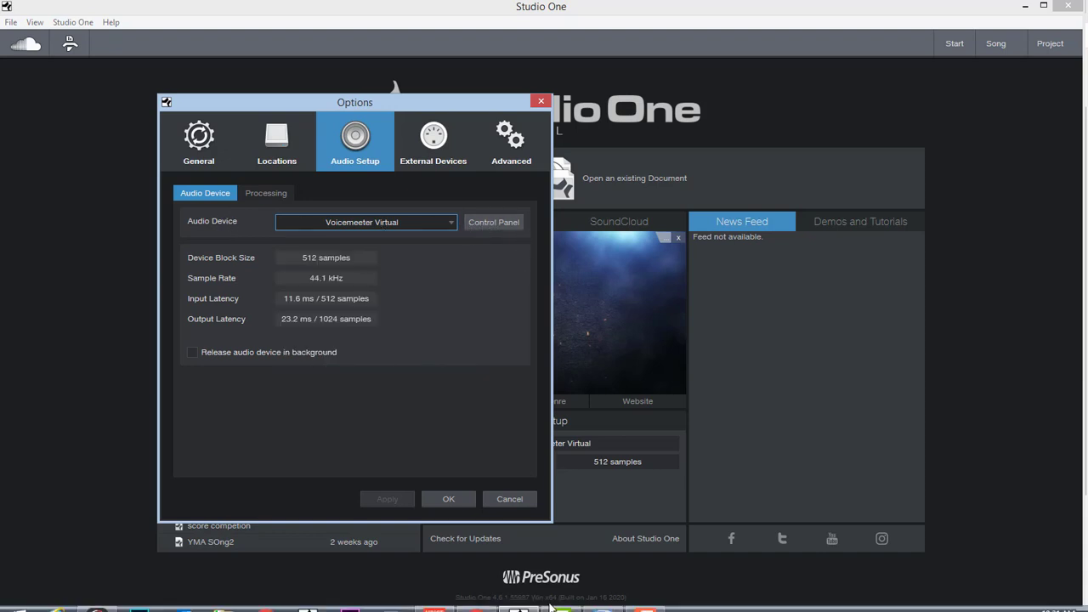
click(432, 602)
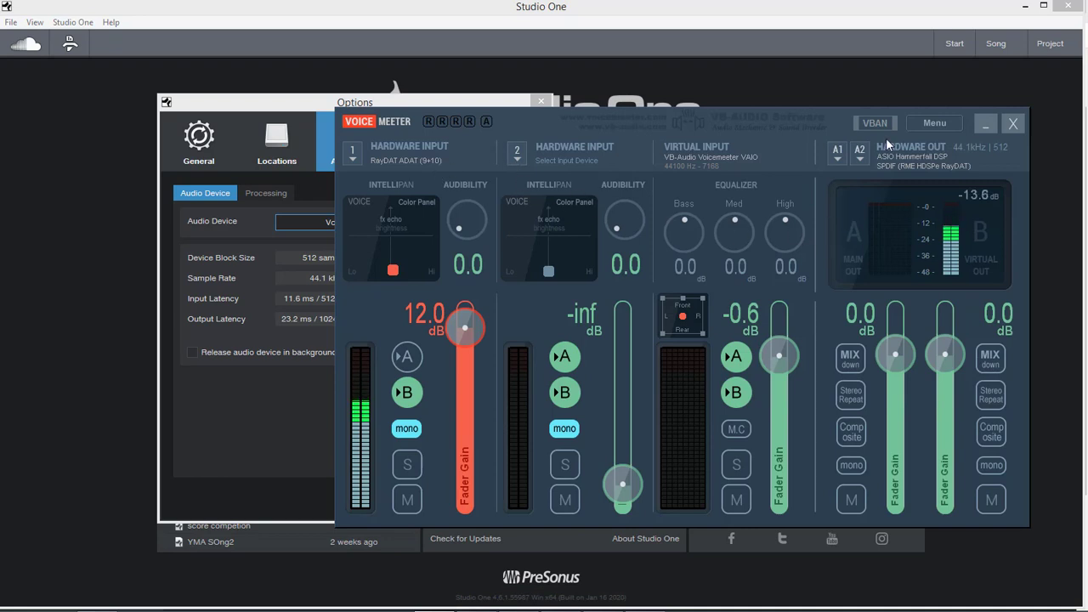
click(985, 124)
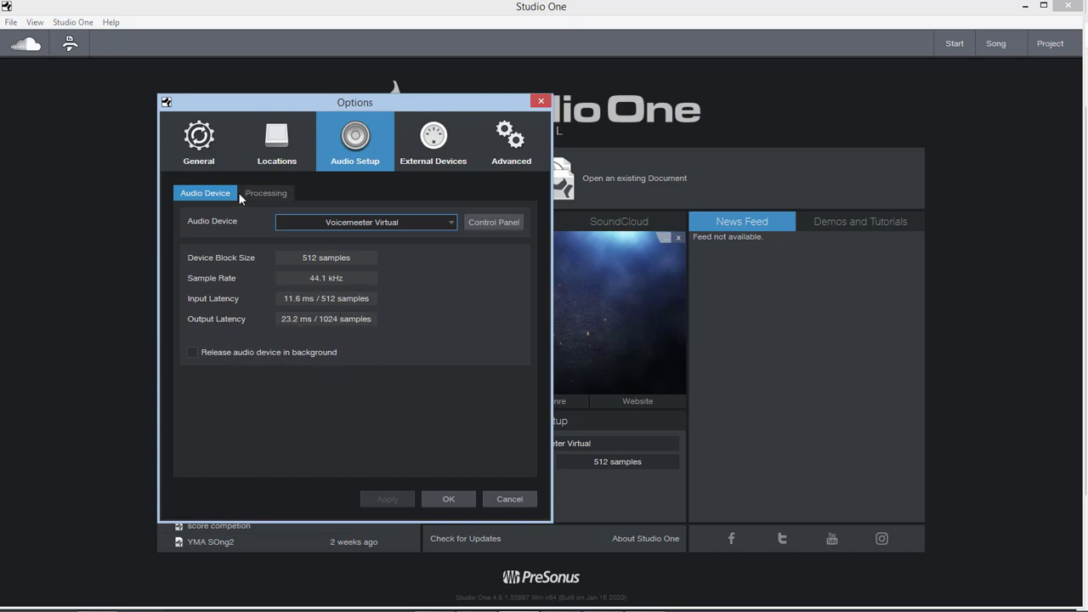
Review the dropout protection levels in the audio processing settings, choosing Minimum, and compare with the audio device settings
click(265, 195)
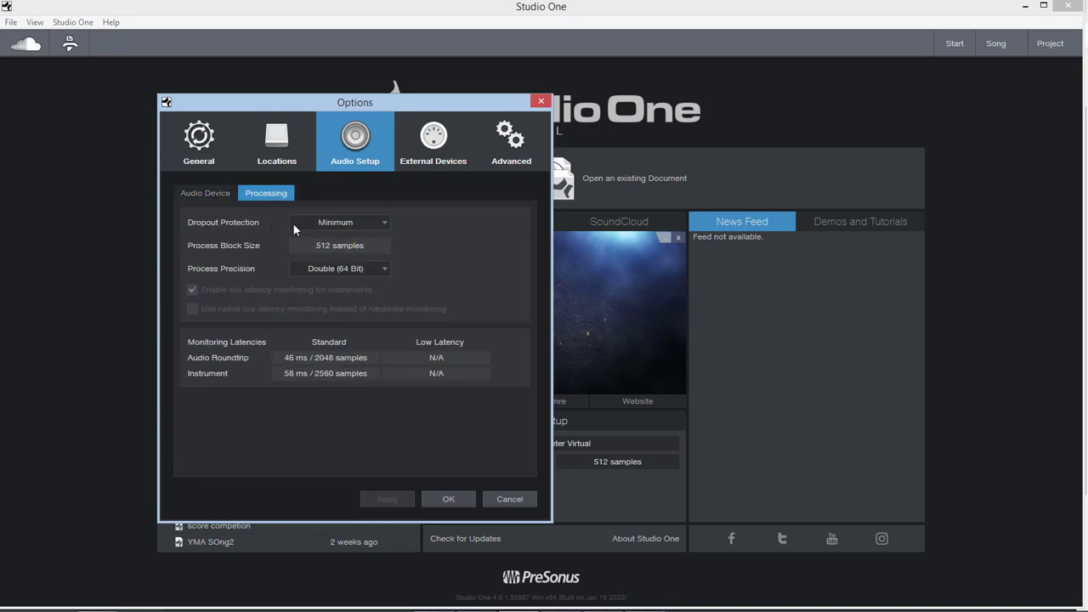
click(366, 223)
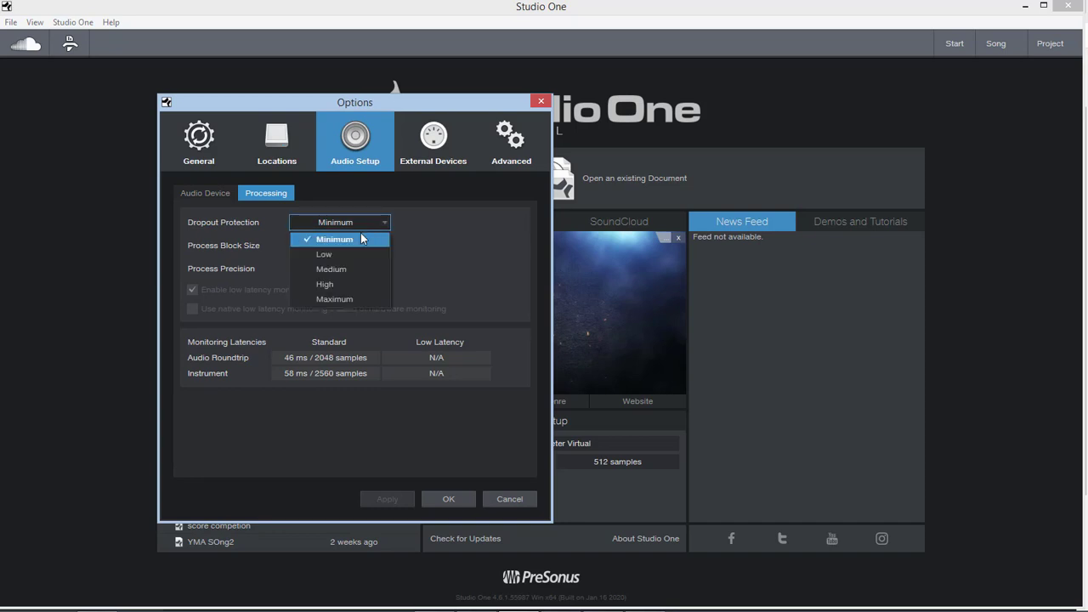
click(351, 244)
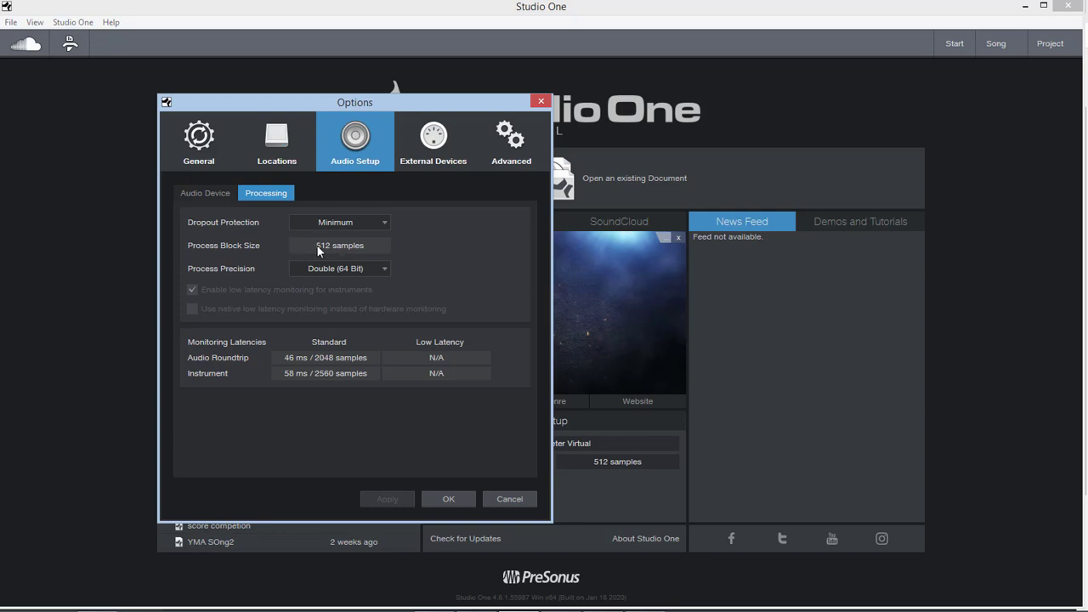
click(201, 194)
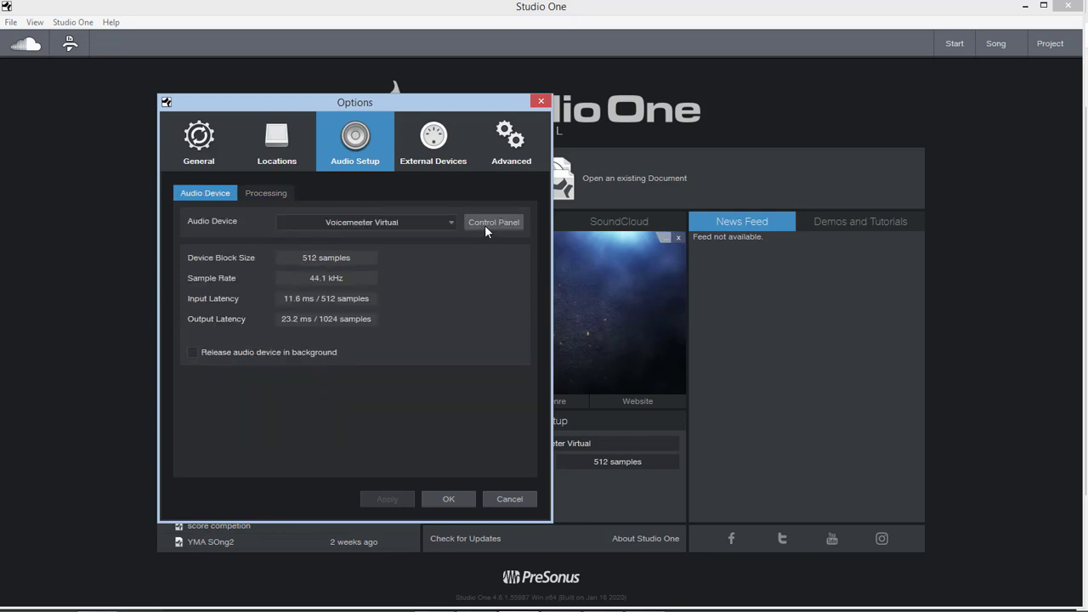
click(262, 195)
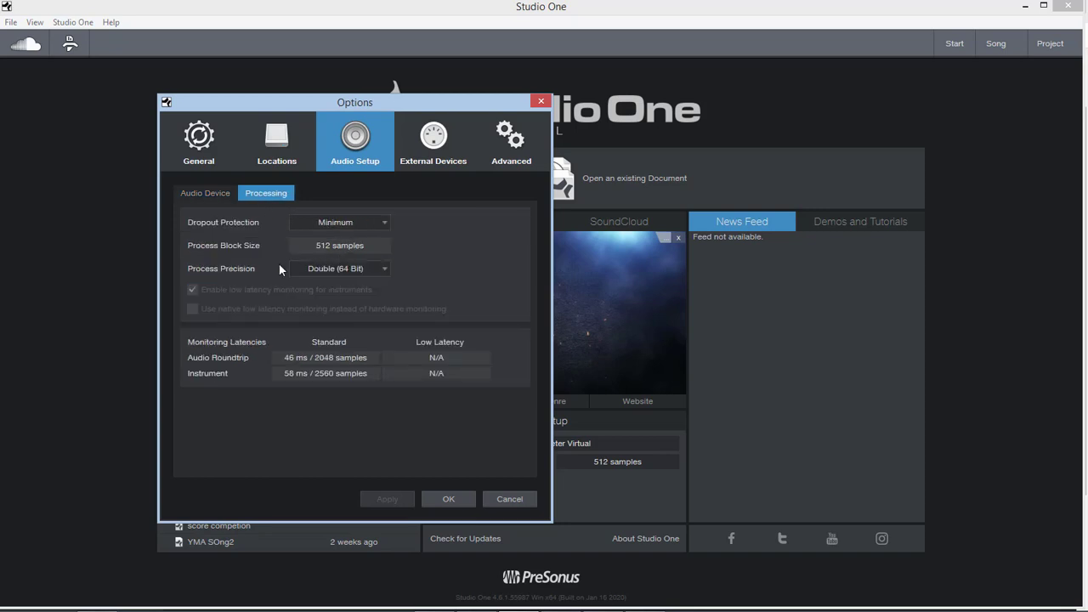
Review the process precision choices, pick Double (64 Bit), return to the audio device settings, and cancel the options
click(345, 268)
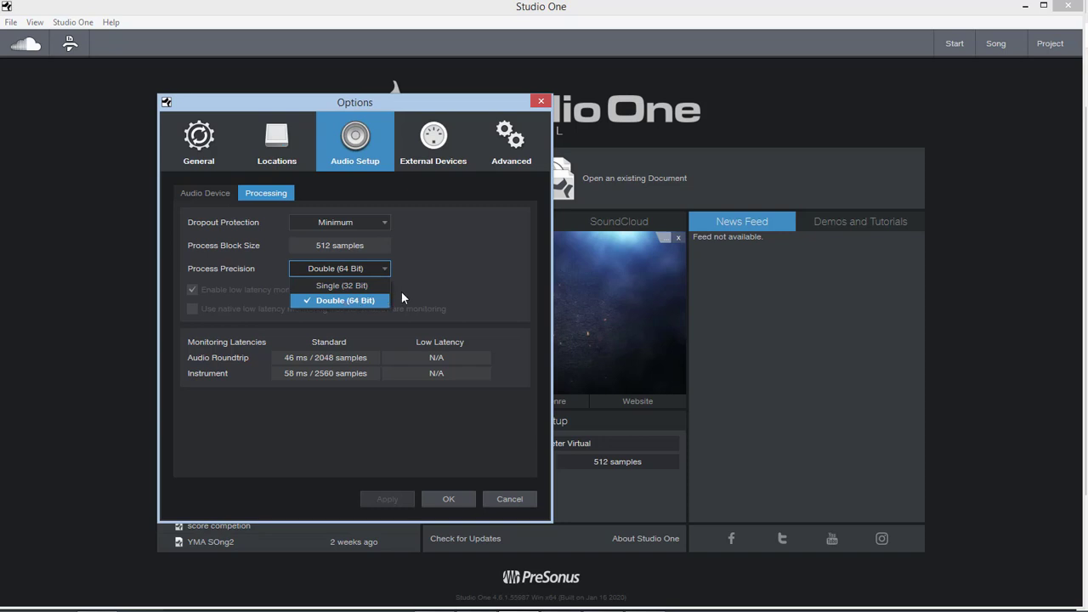
click(351, 301)
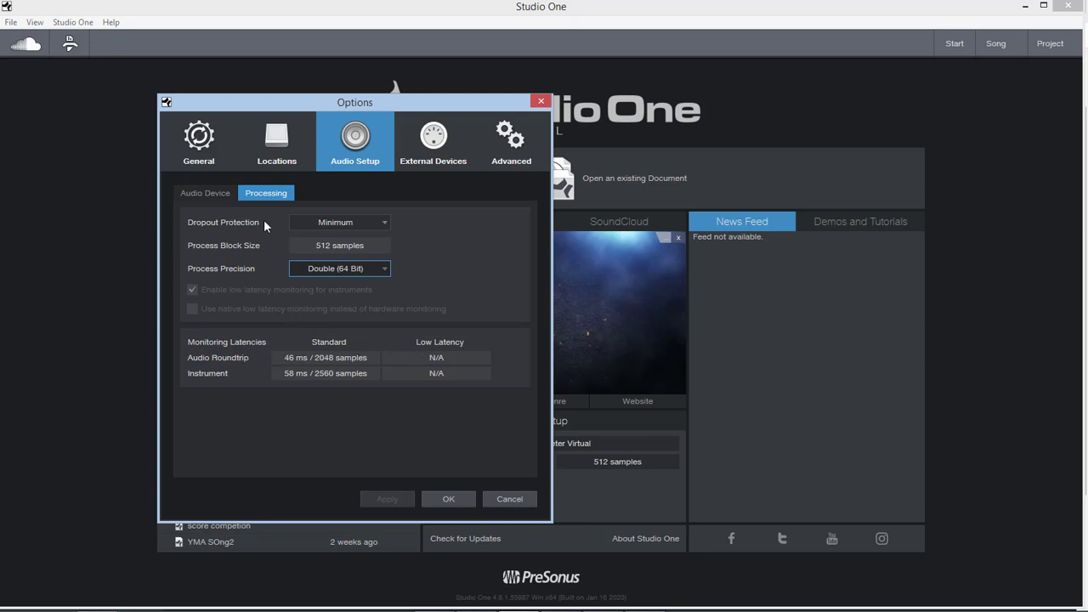
click(218, 195)
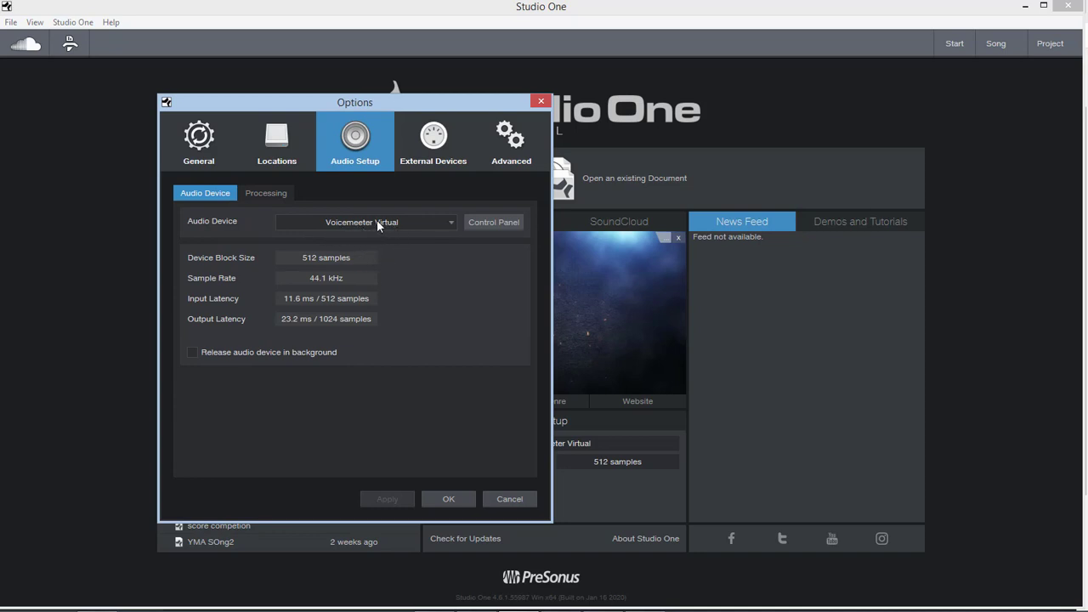
click(517, 498)
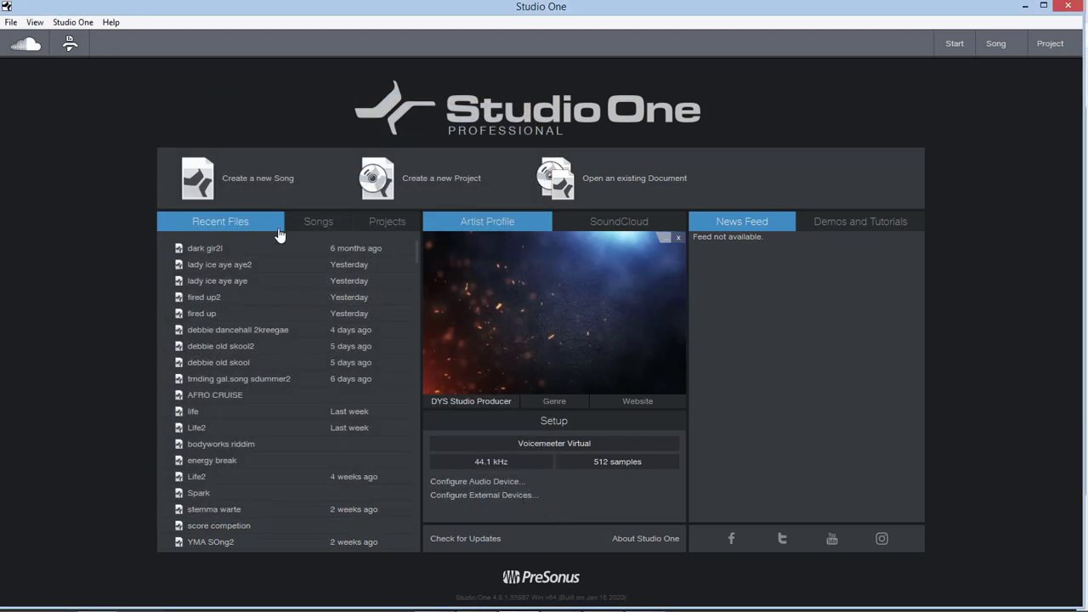
Review the selectable audio devices in the audio setup options, and compare them with the processing settings
click(73, 23)
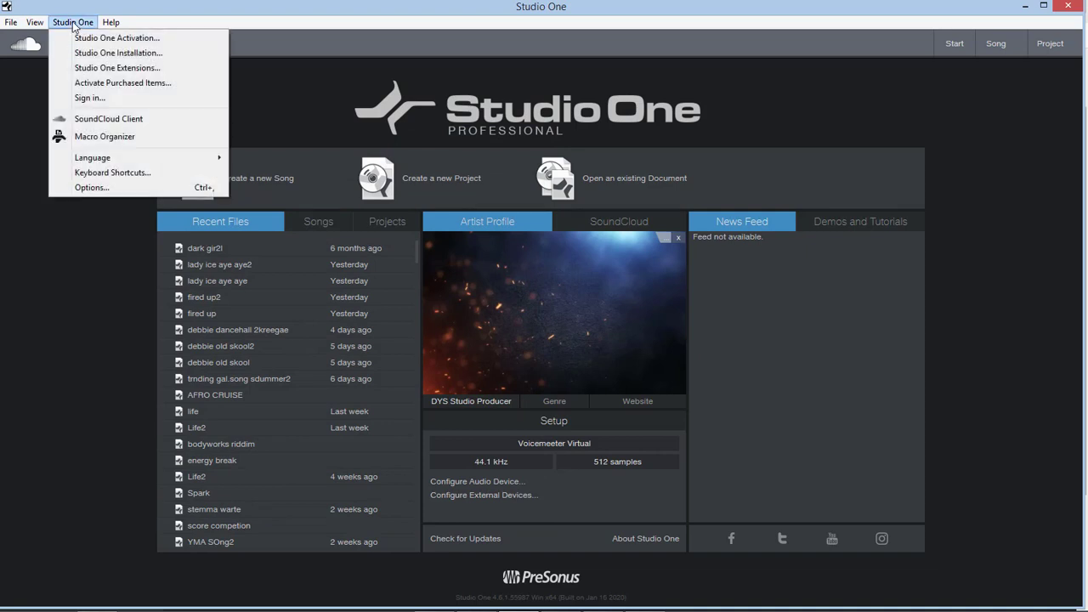
click(92, 188)
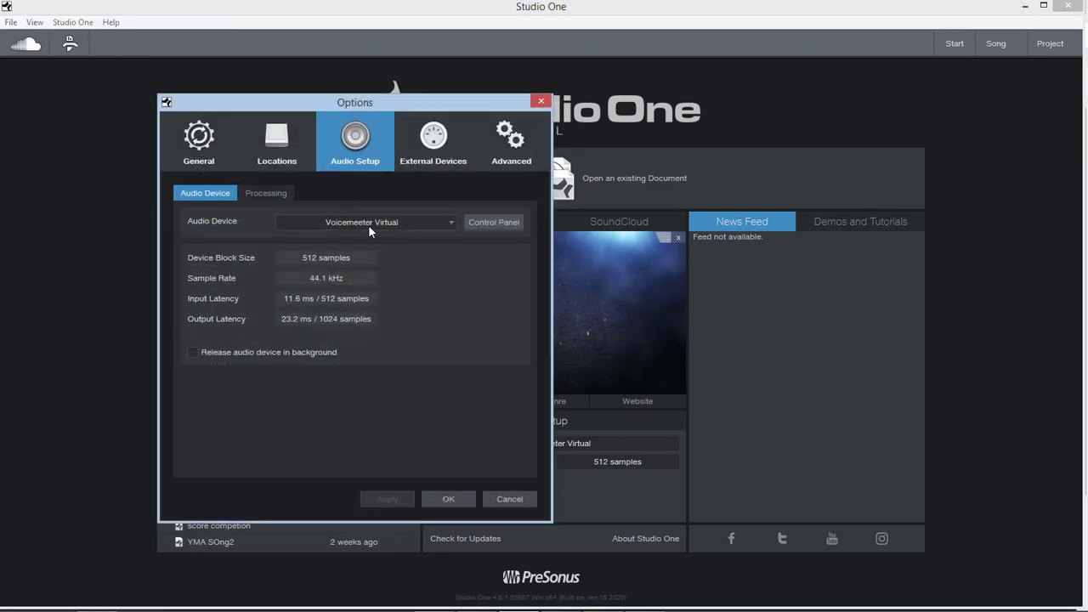
click(438, 222)
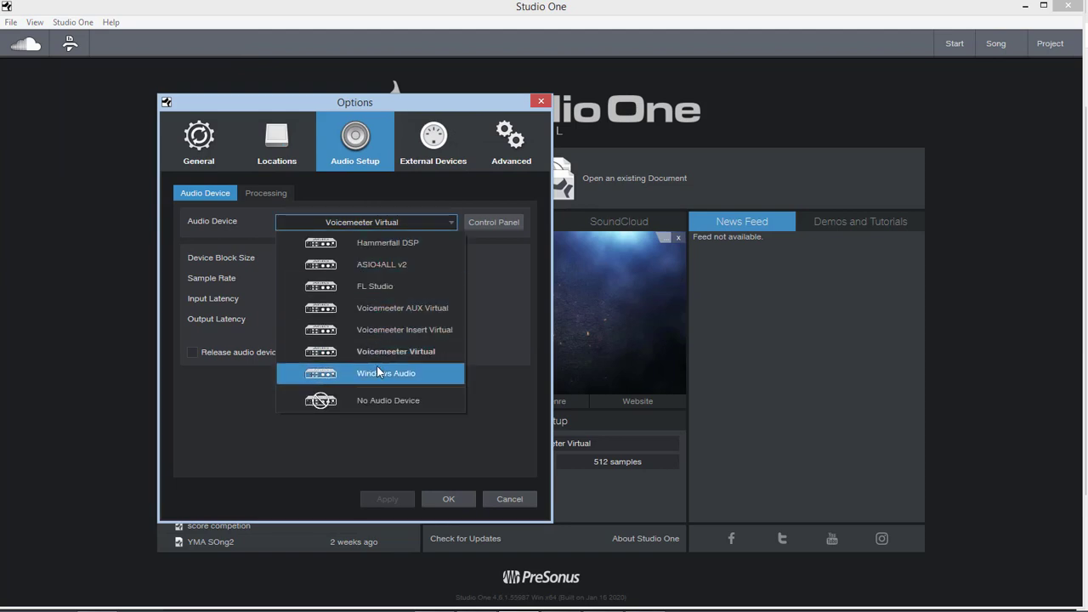
click(213, 209)
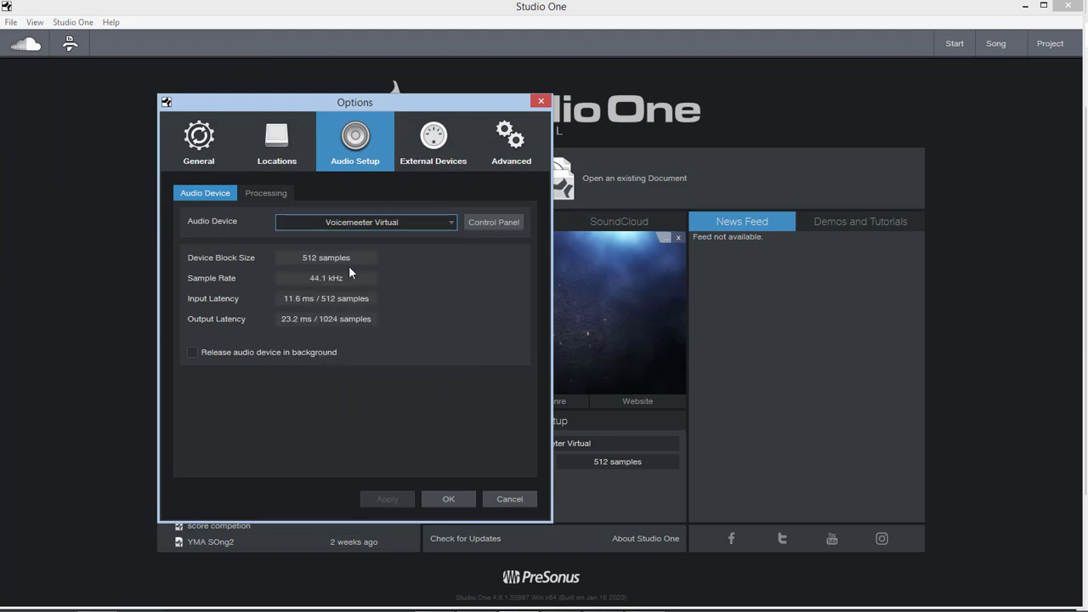
click(270, 193)
click(225, 190)
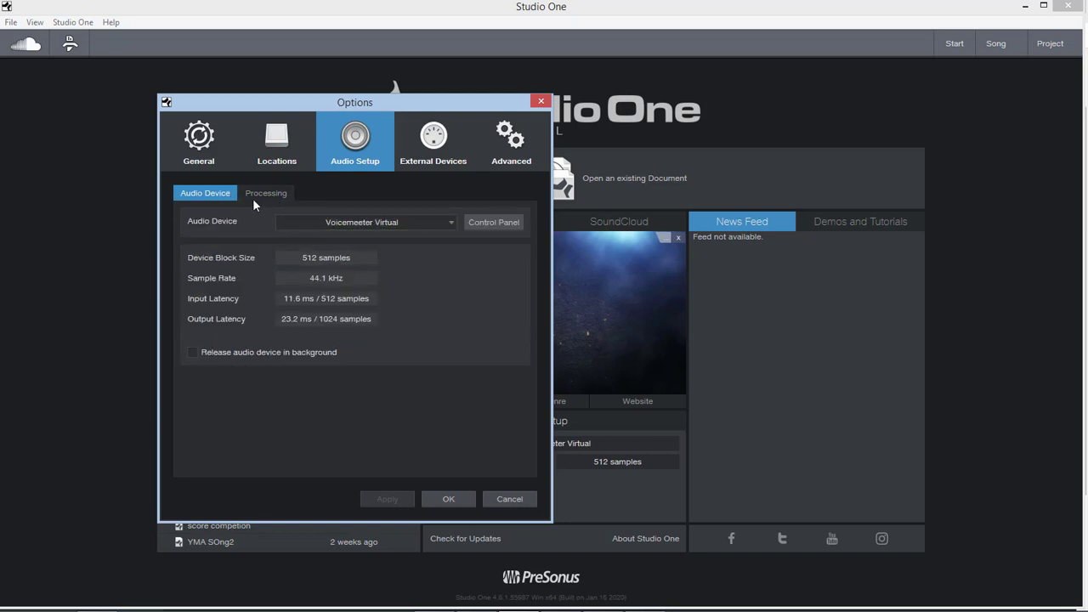
Check the startup behaviour choices in the general options
click(201, 147)
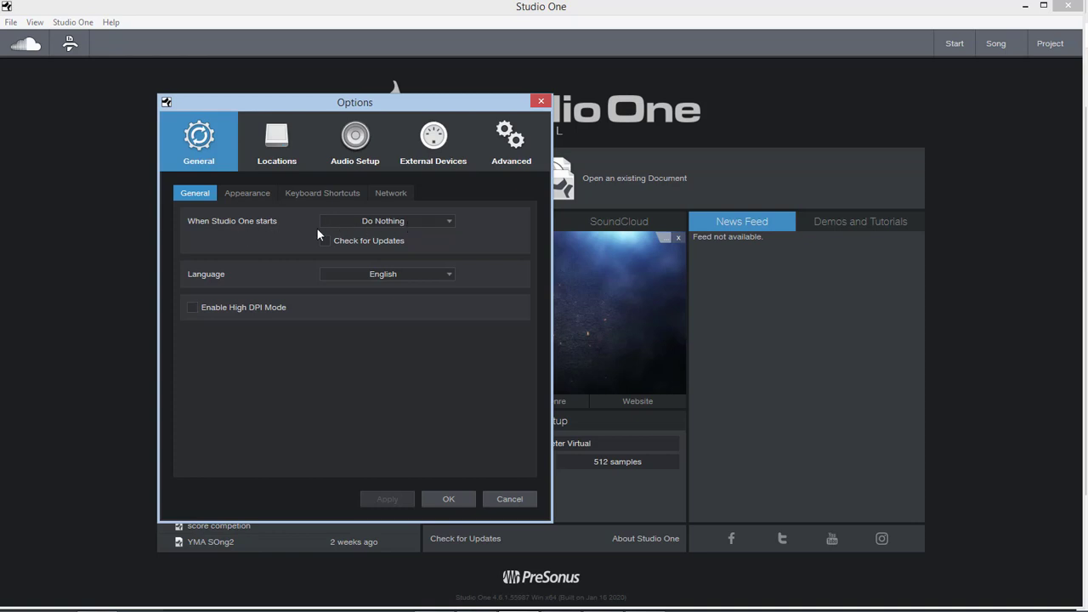
click(383, 221)
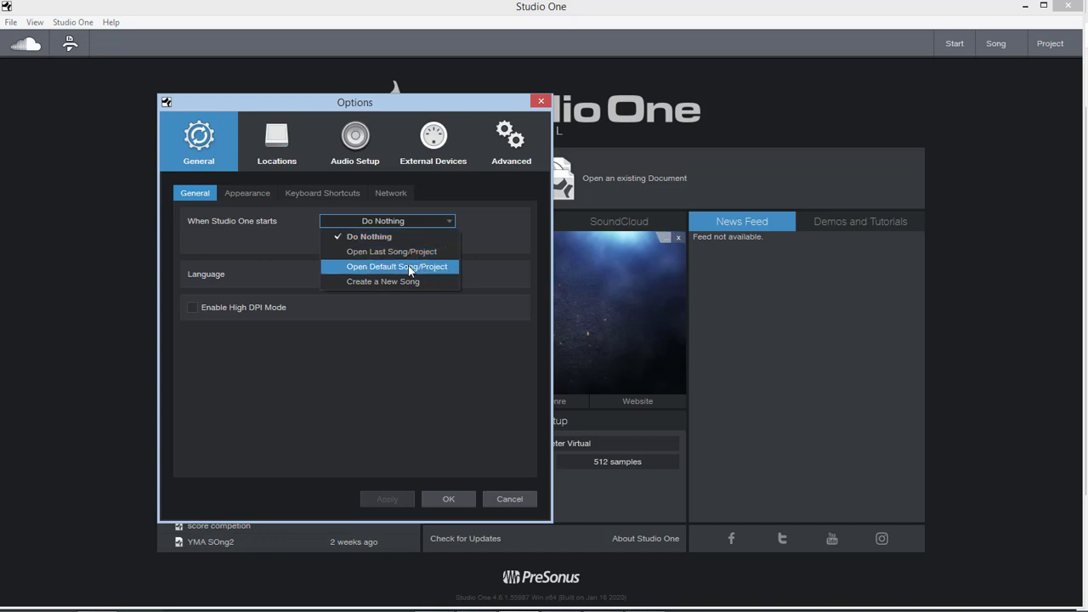
click(257, 226)
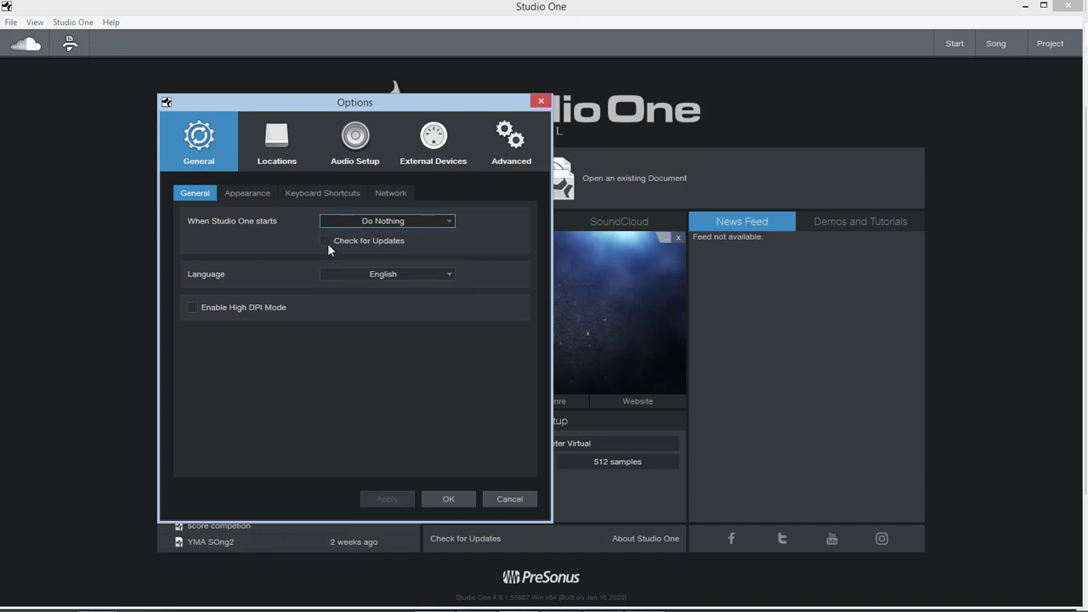
Adjust the appearance settings to a background luminance of about -18% and an arrangement contrast of 2%
click(247, 194)
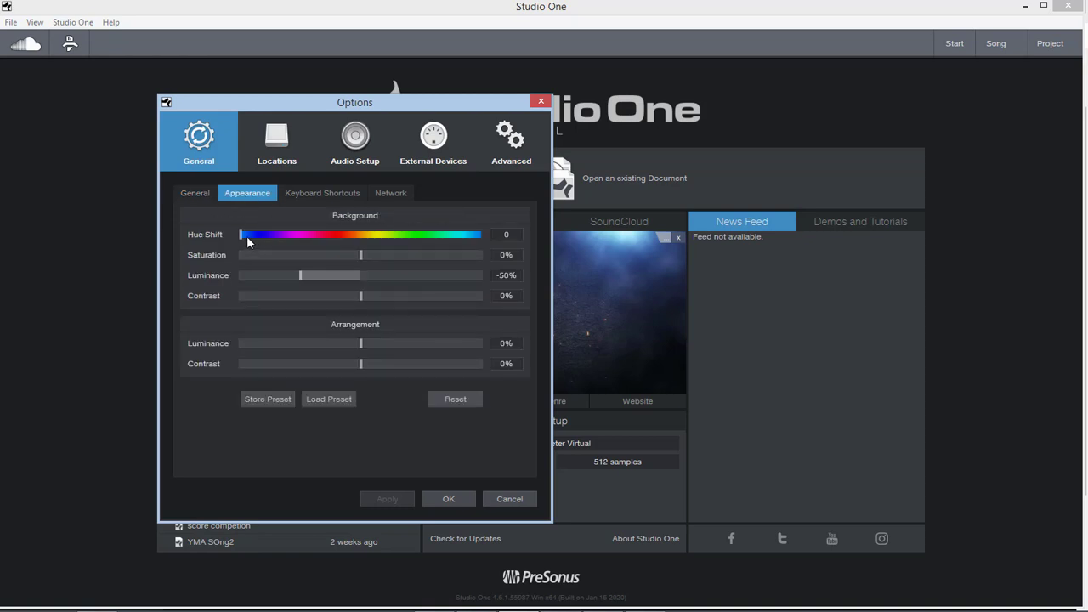
drag(303, 272, 335, 280)
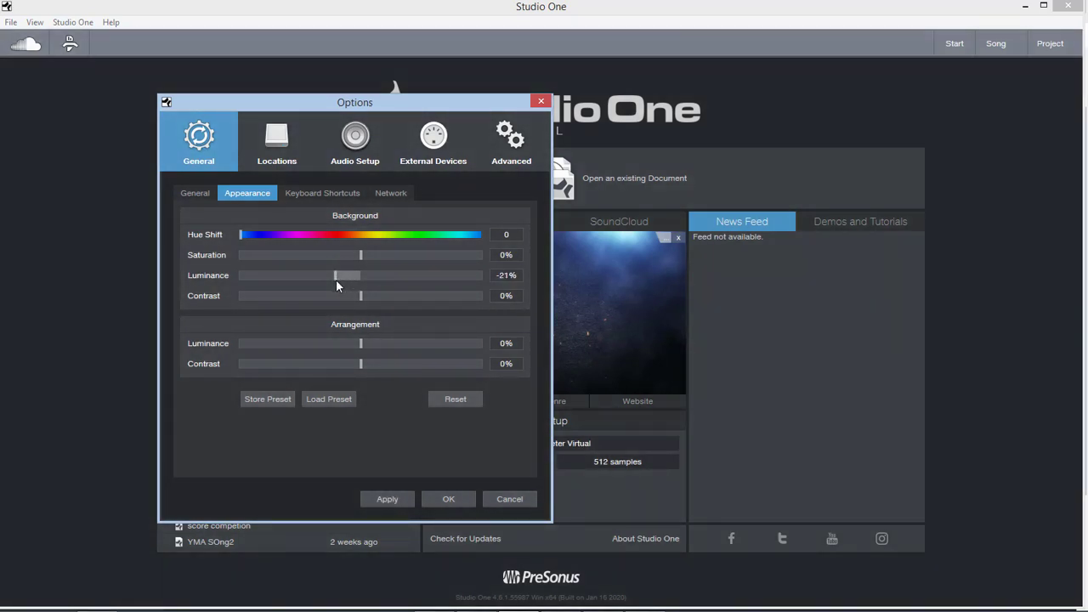
mouse_move(233, 235)
mouse_down()
mouse_move(424, 236)
mouse_move(231, 238)
mouse_up()
mouse_move(362, 364)
mouse_down()
mouse_move(278, 369)
mouse_move(407, 369)
mouse_move(363, 370)
mouse_up()
mouse_move(341, 277)
mouse_down()
mouse_move(350, 272)
mouse_move(339, 274)
mouse_up()
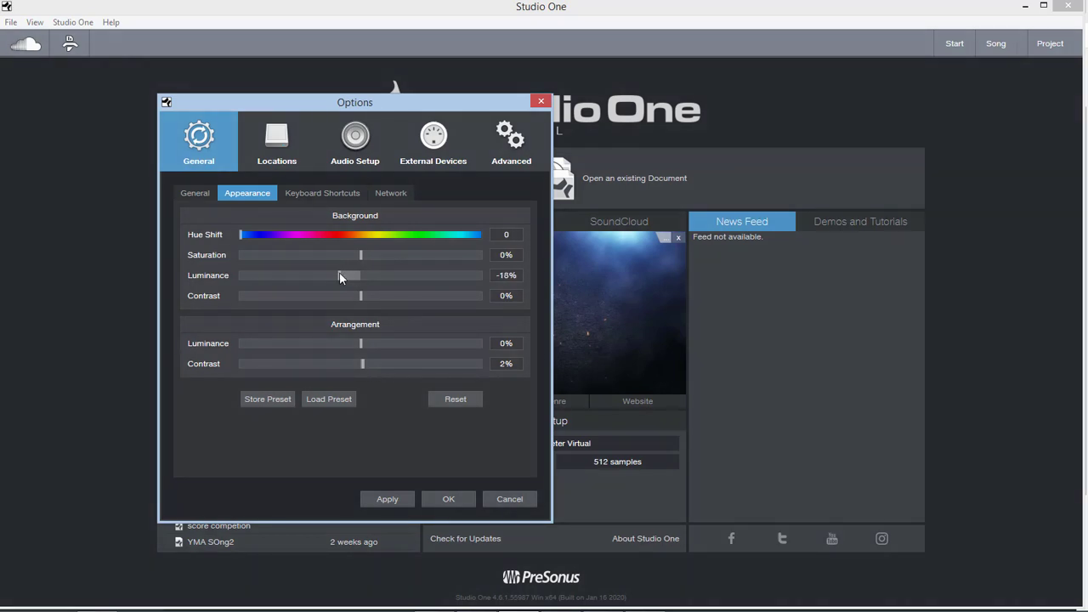
Browse the keyboard shortcut assignments, including Remove Parameter, Toggle Read and Close Tab, and view the network and general options
click(300, 194)
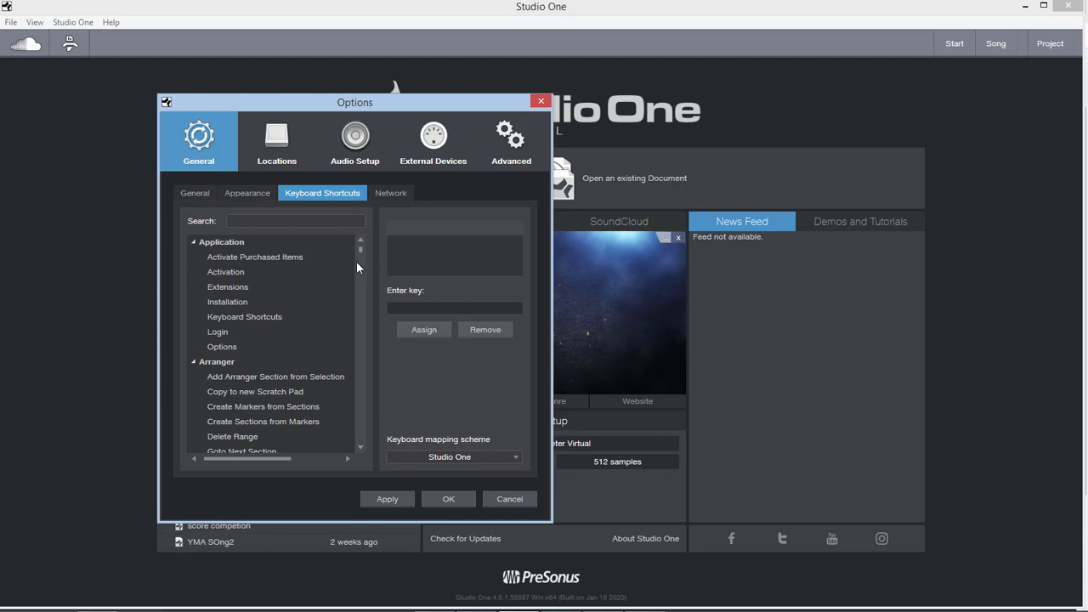
drag(358, 252, 358, 262)
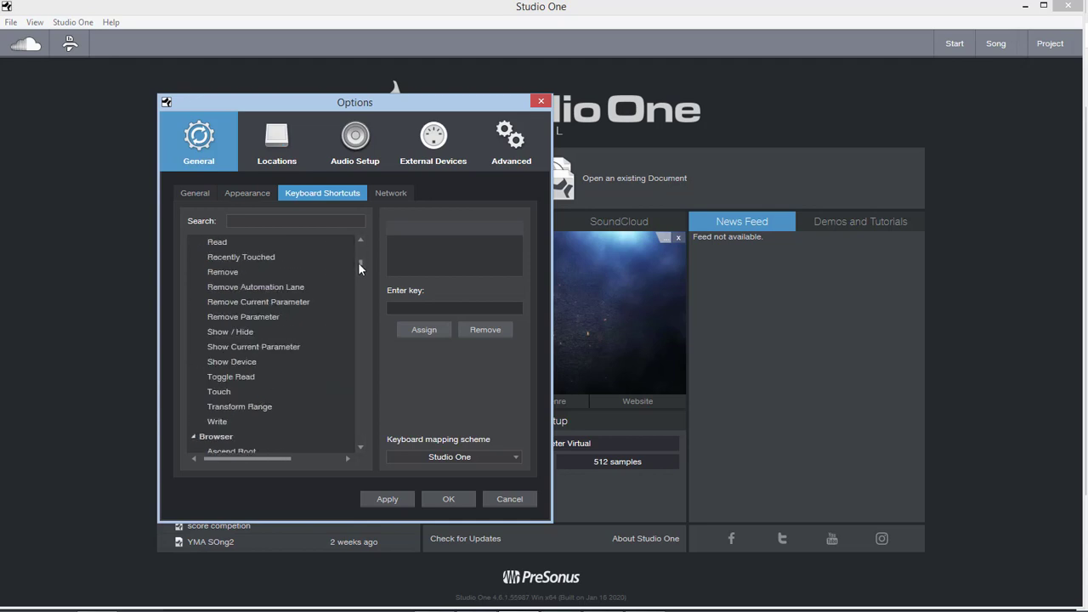
click(255, 316)
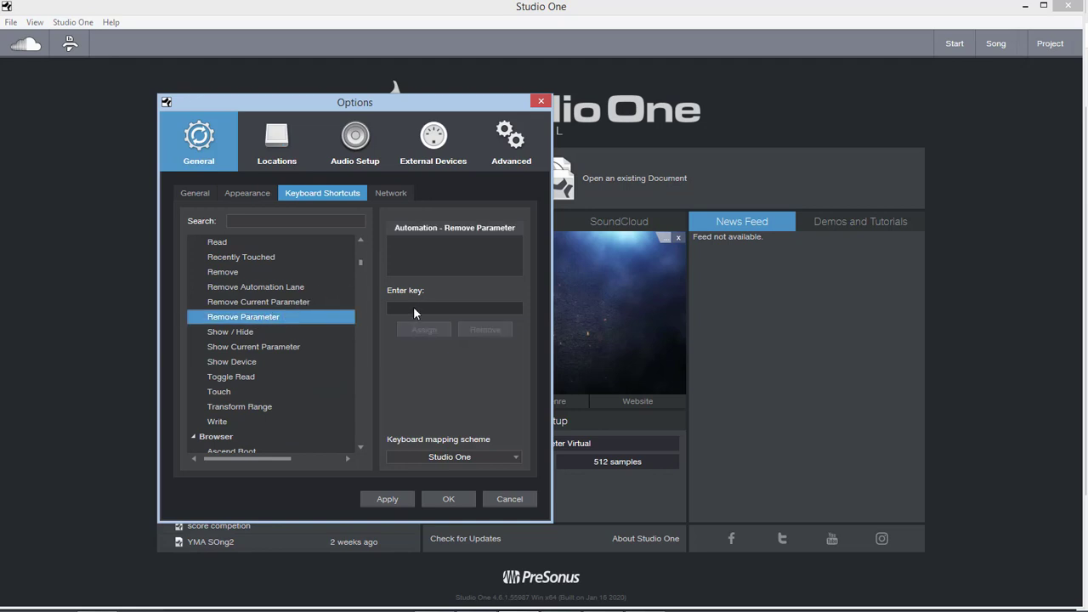
click(236, 376)
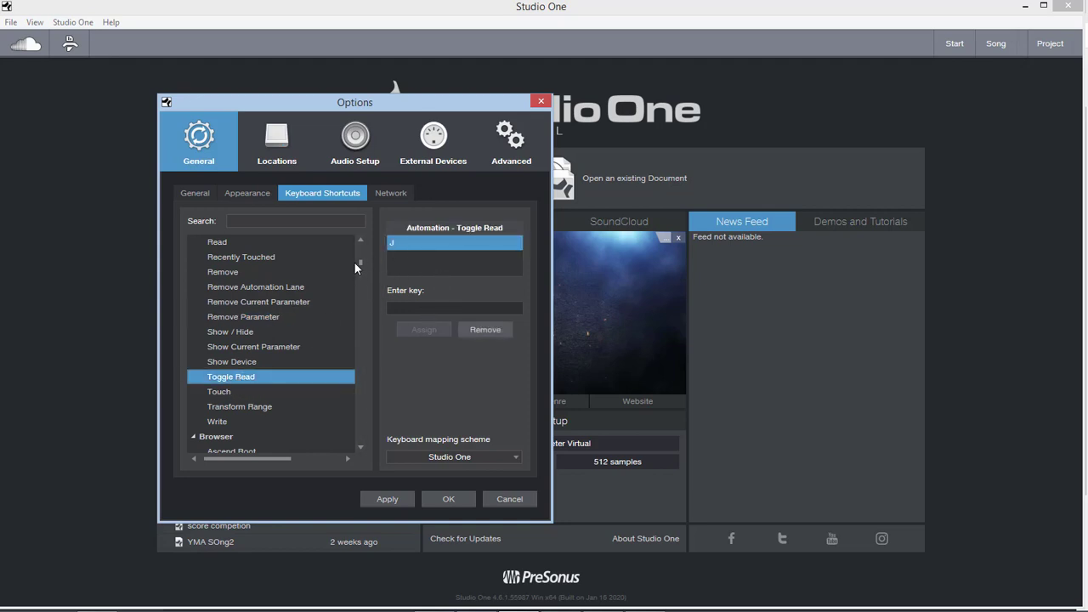
scroll(360, 261, down, 6)
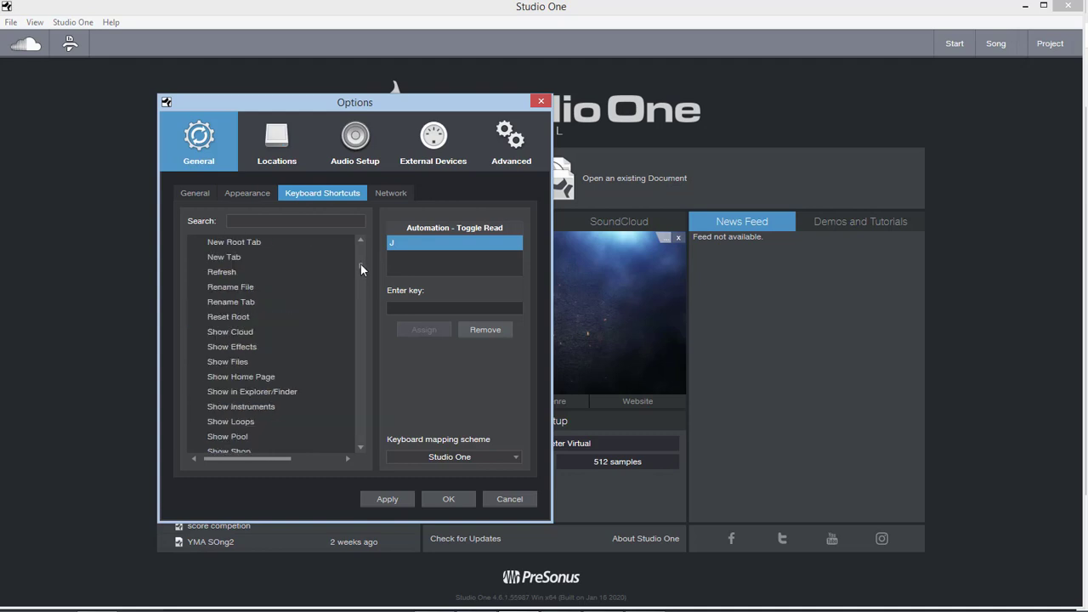
scroll(360, 262, up, 4)
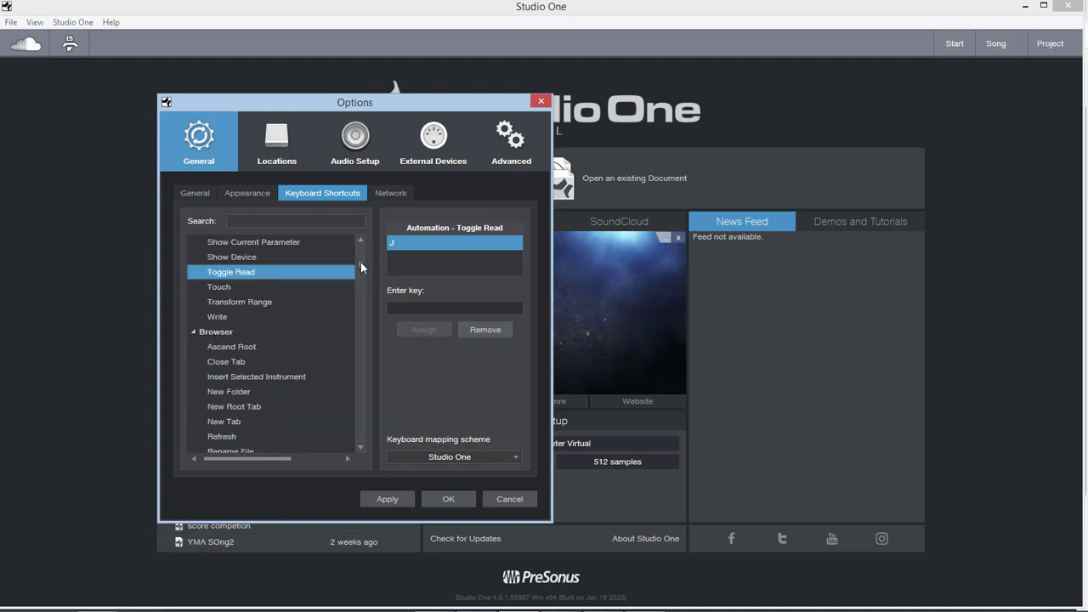
click(227, 362)
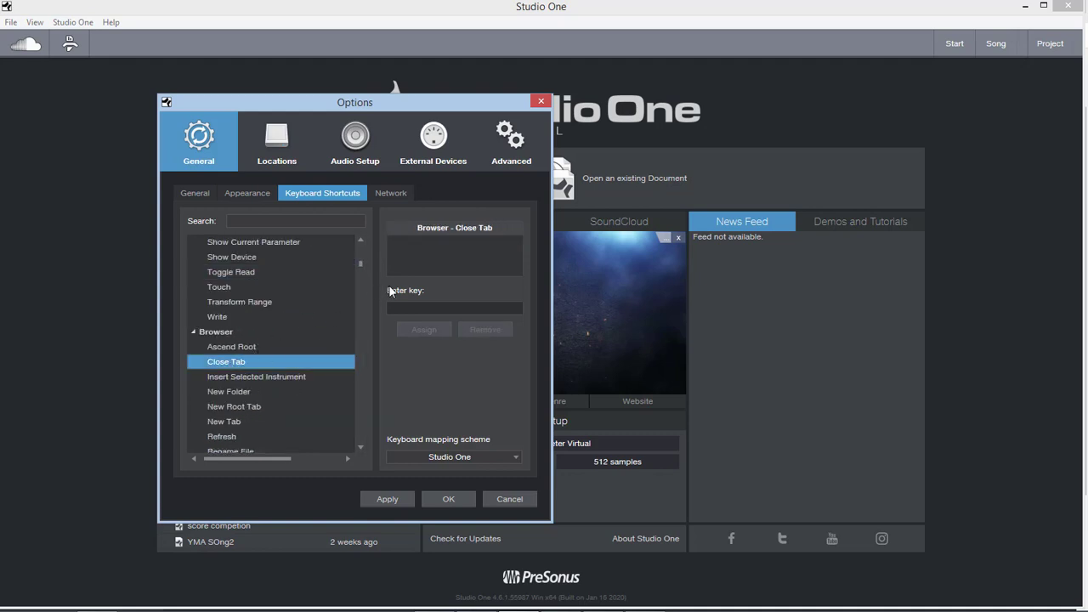
drag(361, 261, 361, 239)
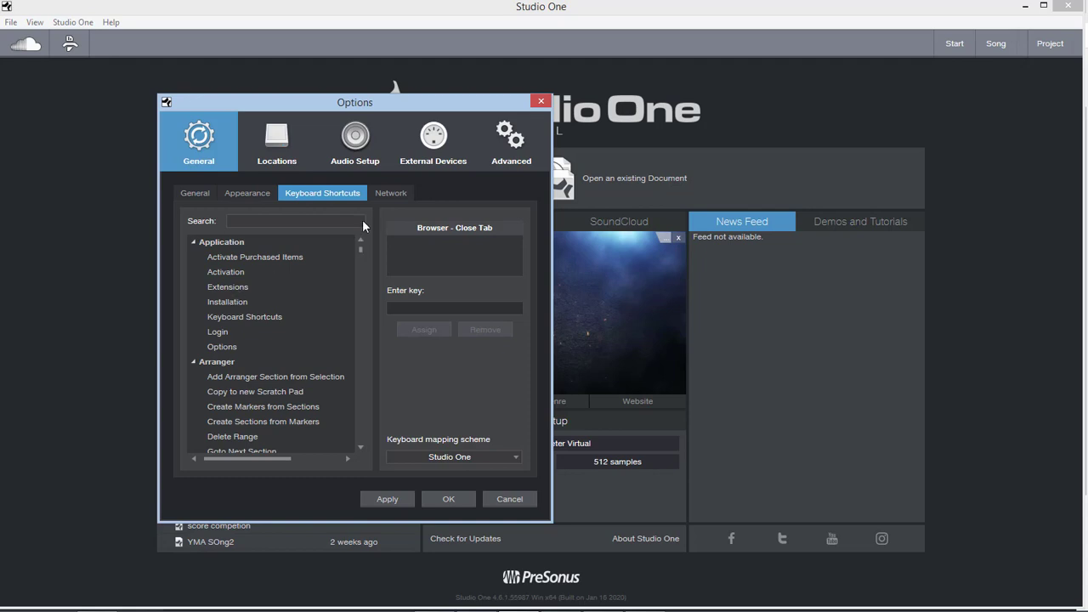
click(400, 194)
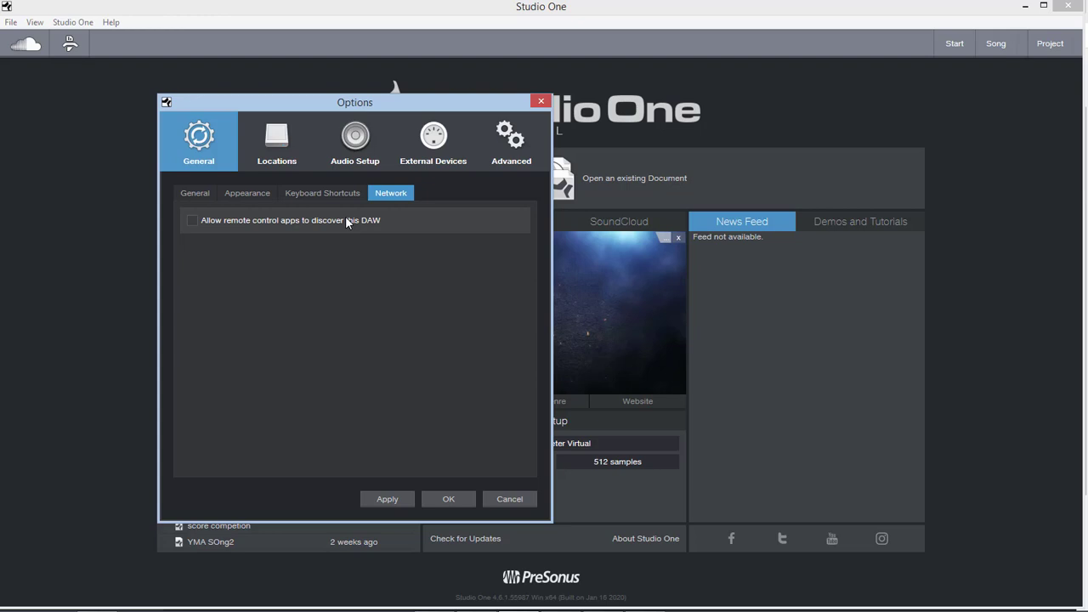
click(202, 194)
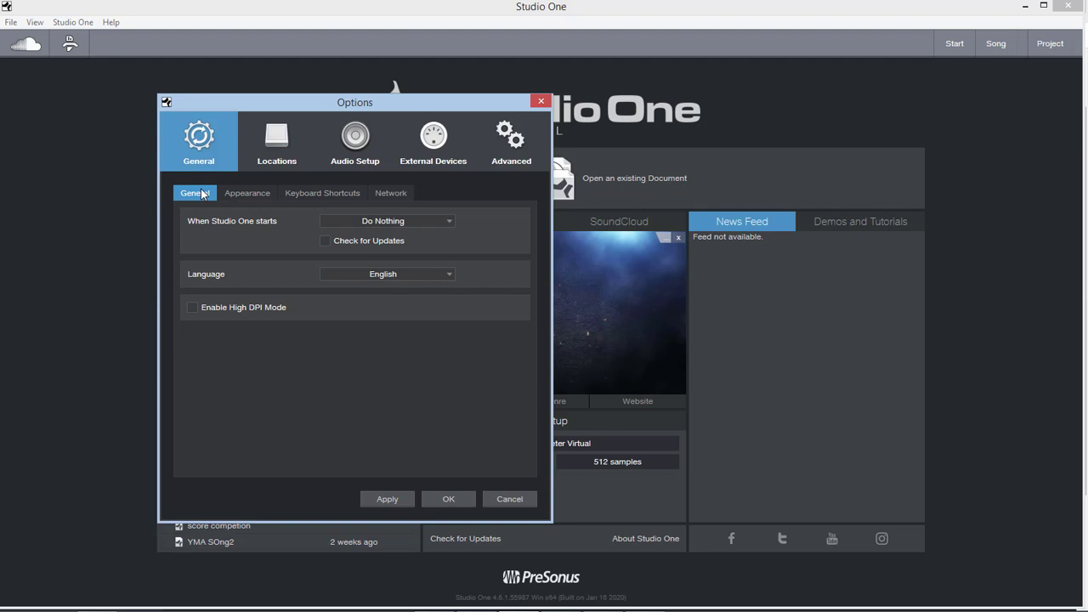
Open the locations options, declining to apply the setup changes, and check the Voicemeeter mixer before minimizing it
click(279, 137)
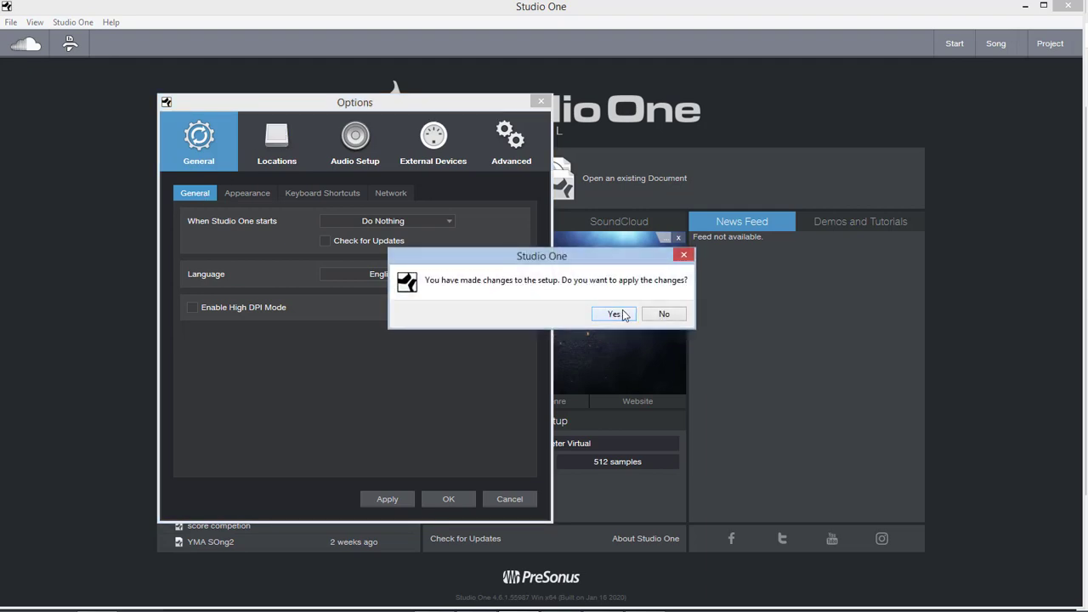
click(664, 315)
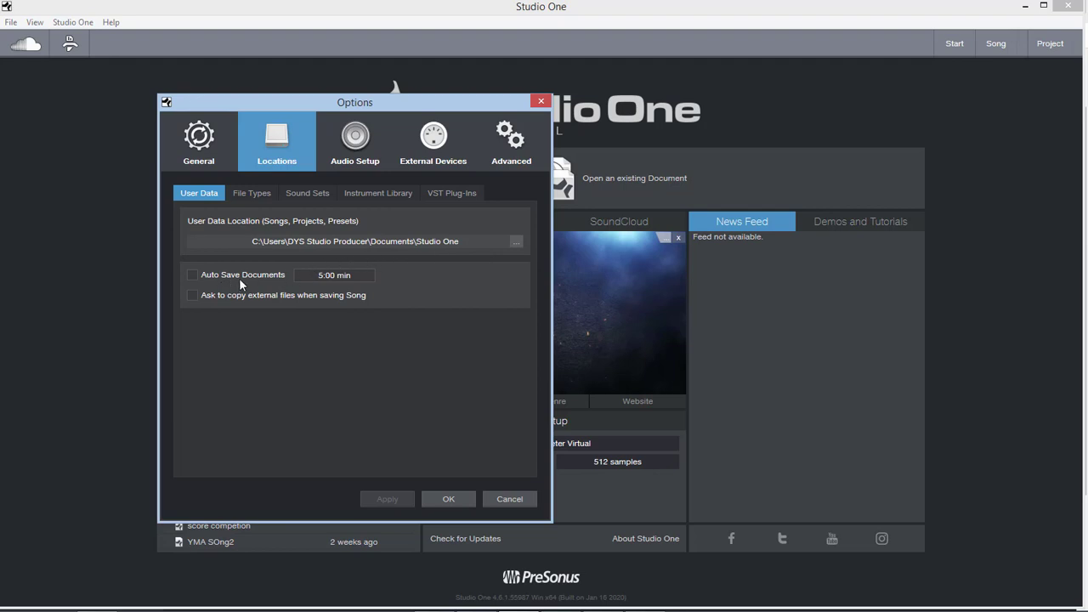
click(435, 605)
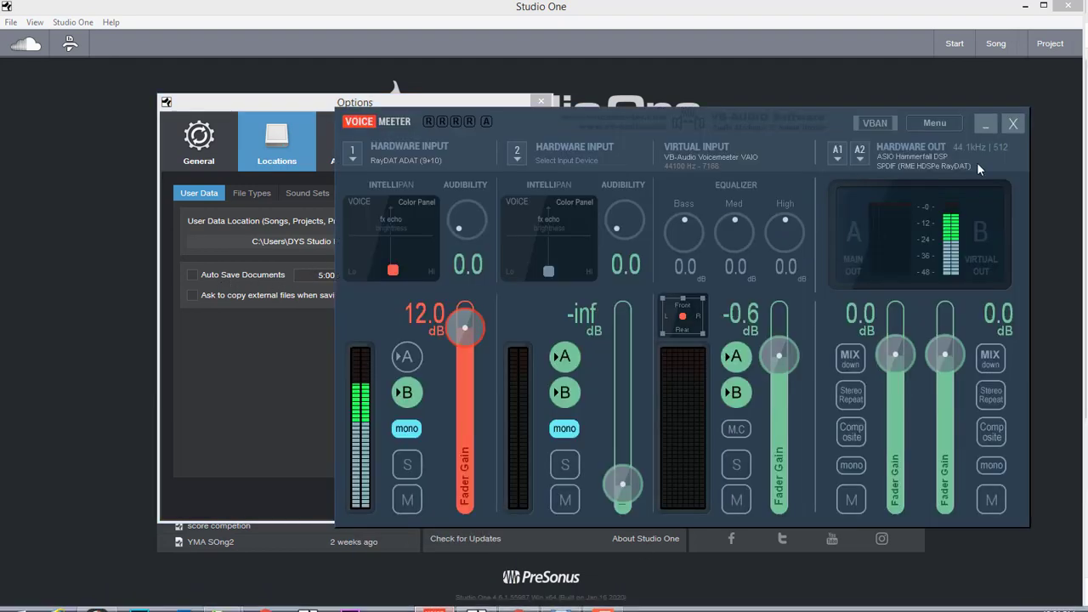
click(985, 124)
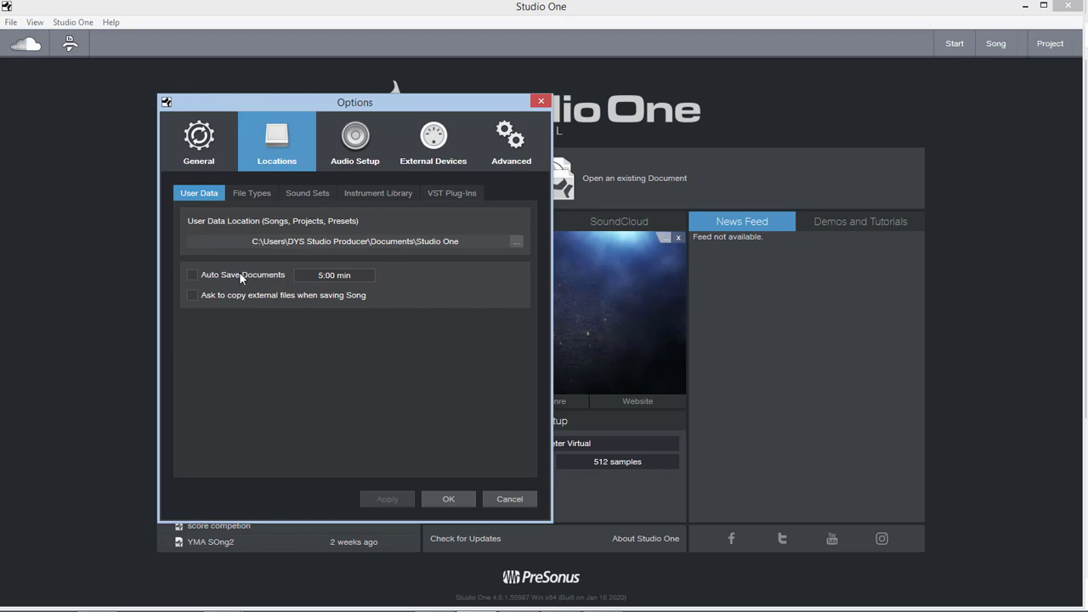
Try auto-save intervals of 10 and 50 minutes, and return the interval to 5 minutes
click(324, 275)
double_click(321, 274)
text(10)
key(BackSpace)
key(BackSpace)
text(50)
key(BackSpace)
key(BackSpace)
text(5)
click(427, 284)
Review the file types shown in the browser, and the sound set and instrument library locations
click(245, 196)
scroll(261, 279, down, 8)
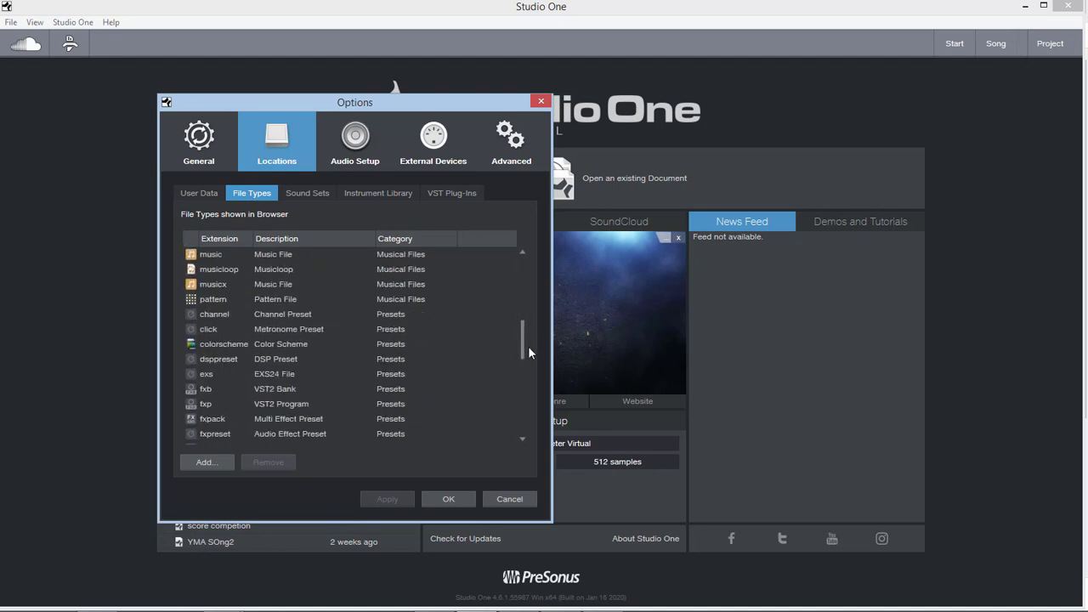
drag(524, 343, 525, 278)
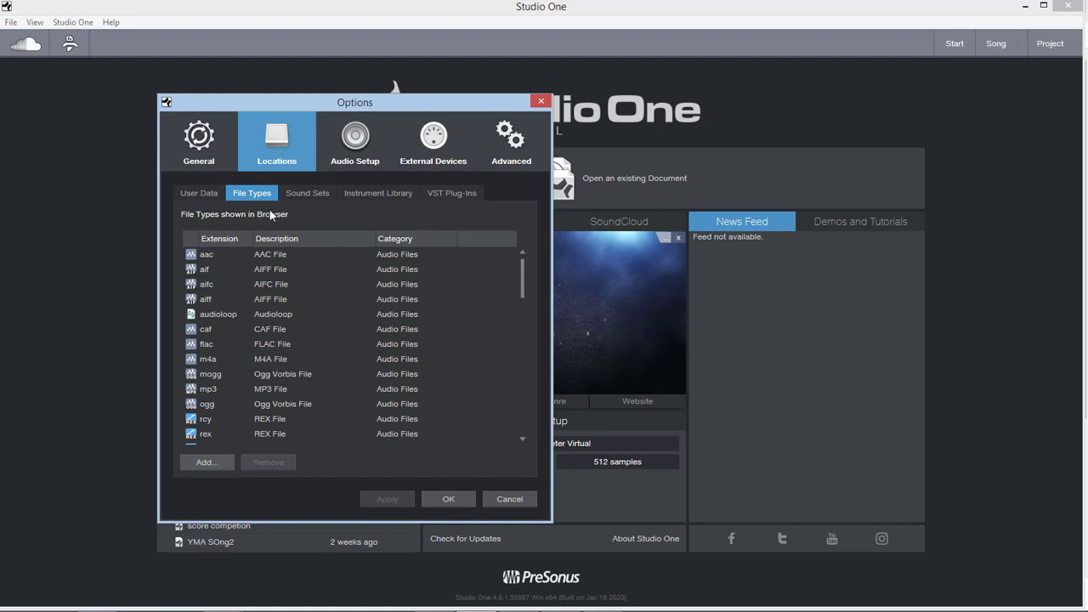
click(309, 193)
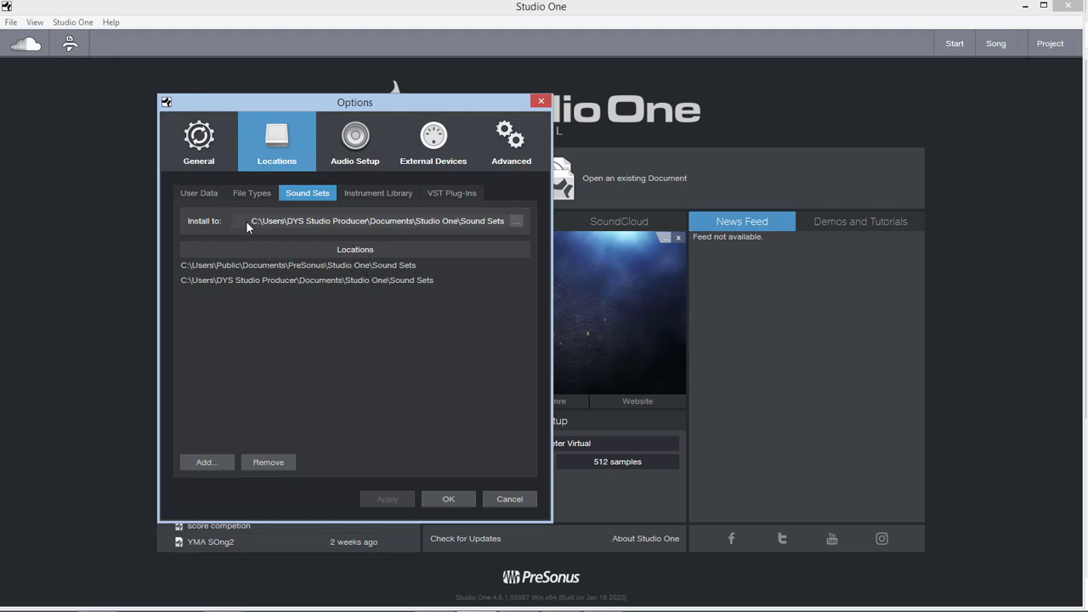
click(371, 196)
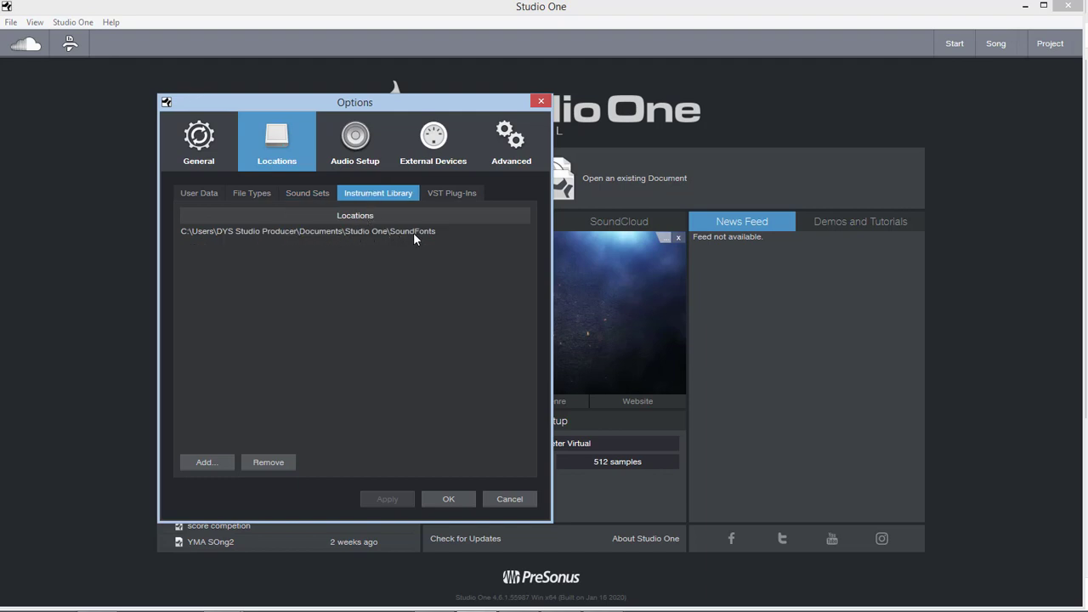
Review the VST plug-in folder locations, and enable scanning for plug-ins at startup
click(460, 193)
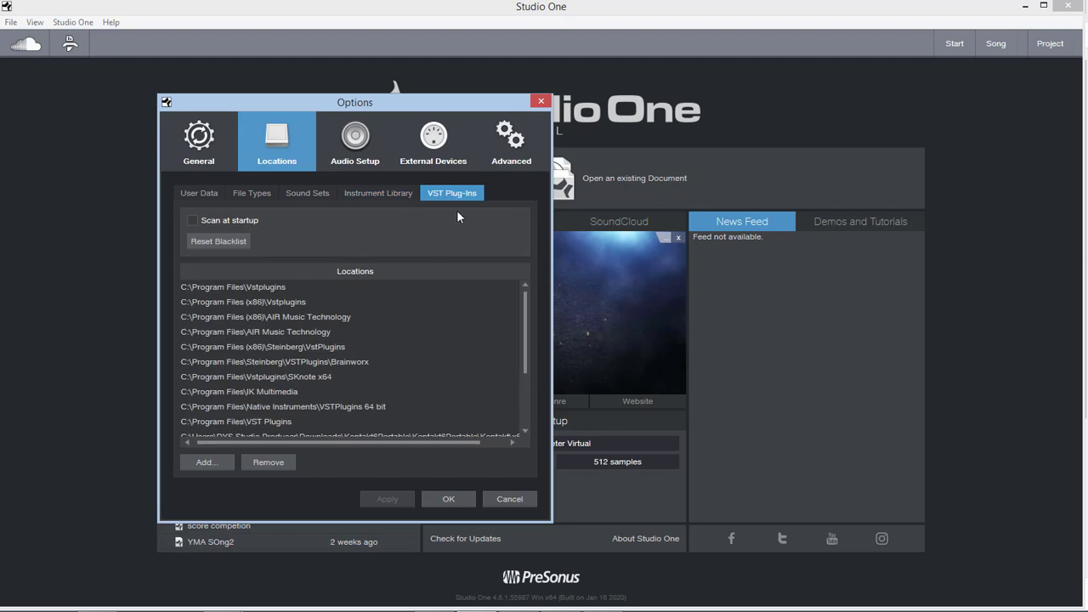
click(257, 291)
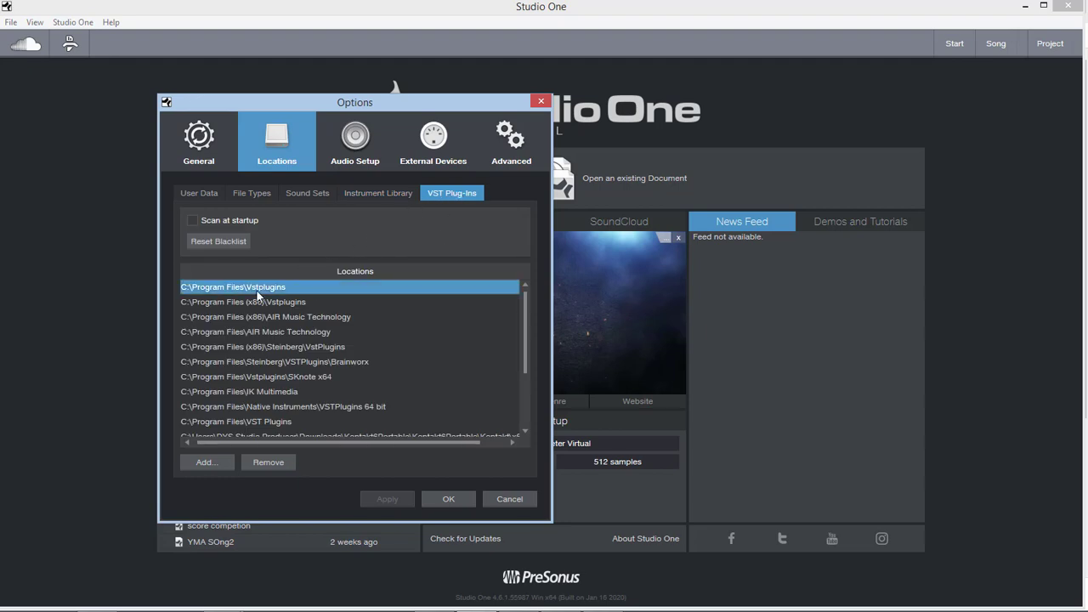
click(285, 318)
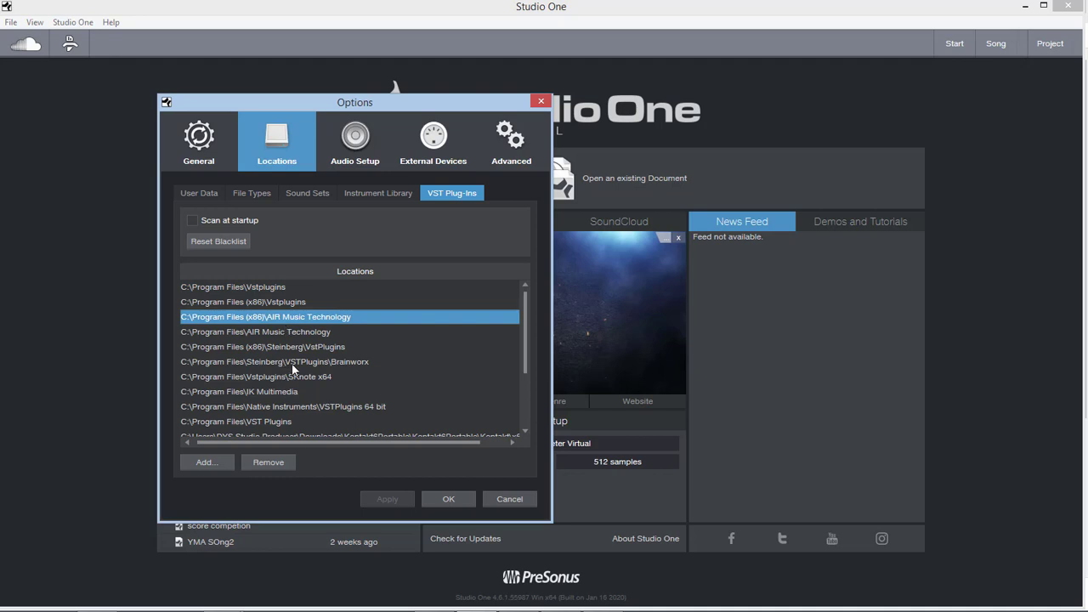
click(282, 346)
scroll(282, 349, down, 3)
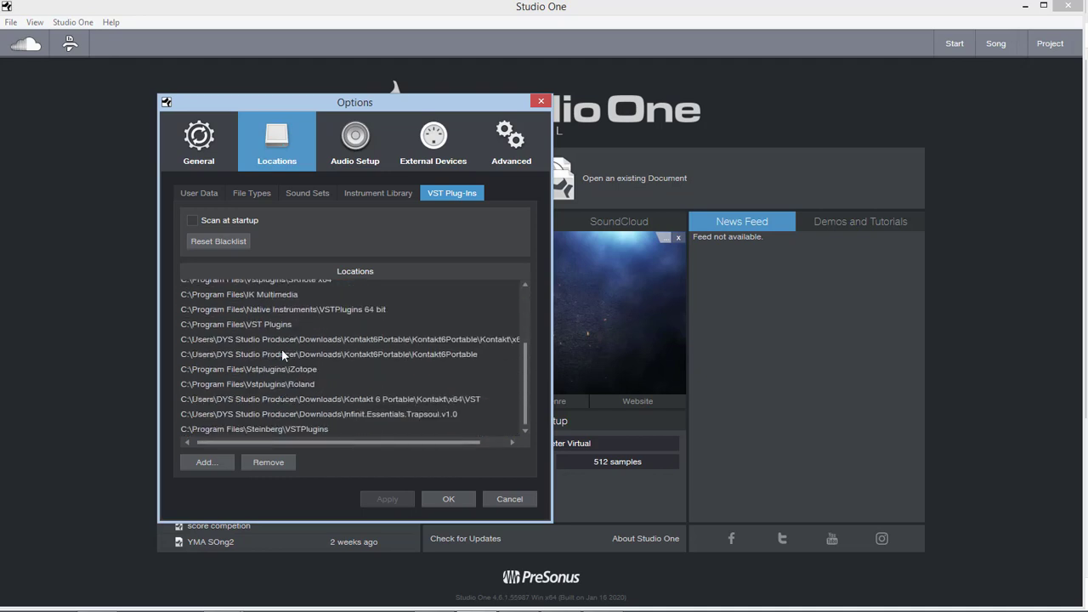
scroll(282, 348, up, 3)
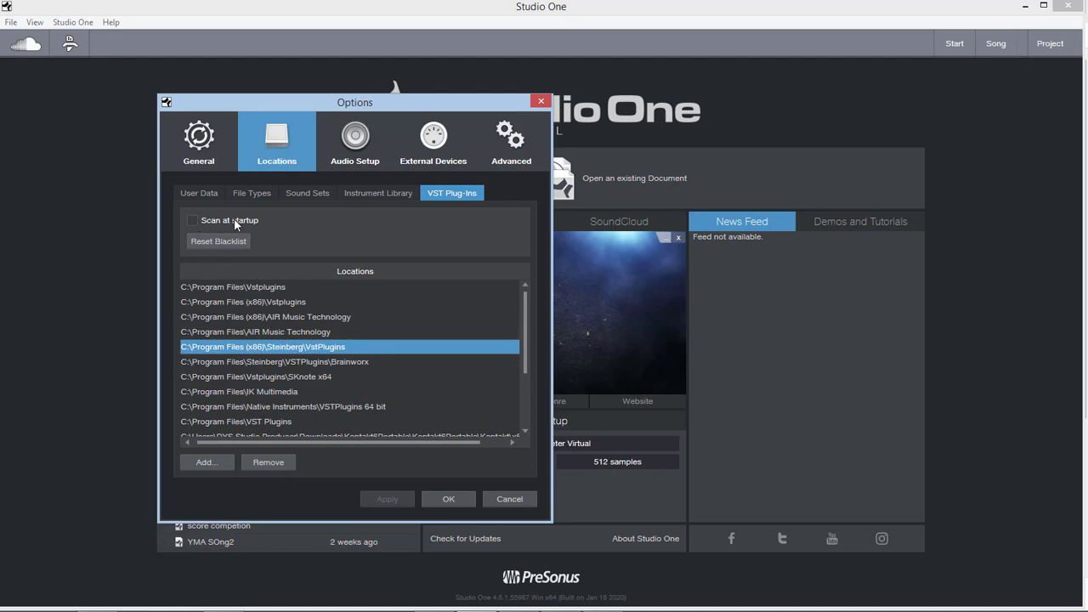
click(193, 221)
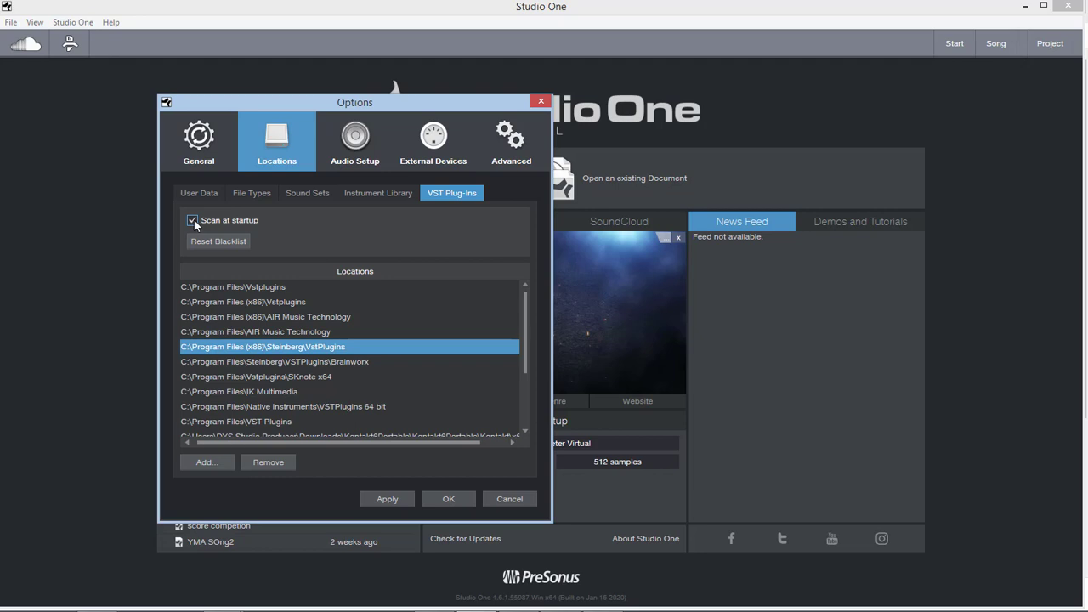
Turn off plug-in scanning at startup and look through the listed VST plug-in folders
click(194, 220)
click(275, 380)
click(264, 396)
click(264, 409)
click(266, 422)
scroll(271, 418, down, 1)
scroll(269, 416, down, 2)
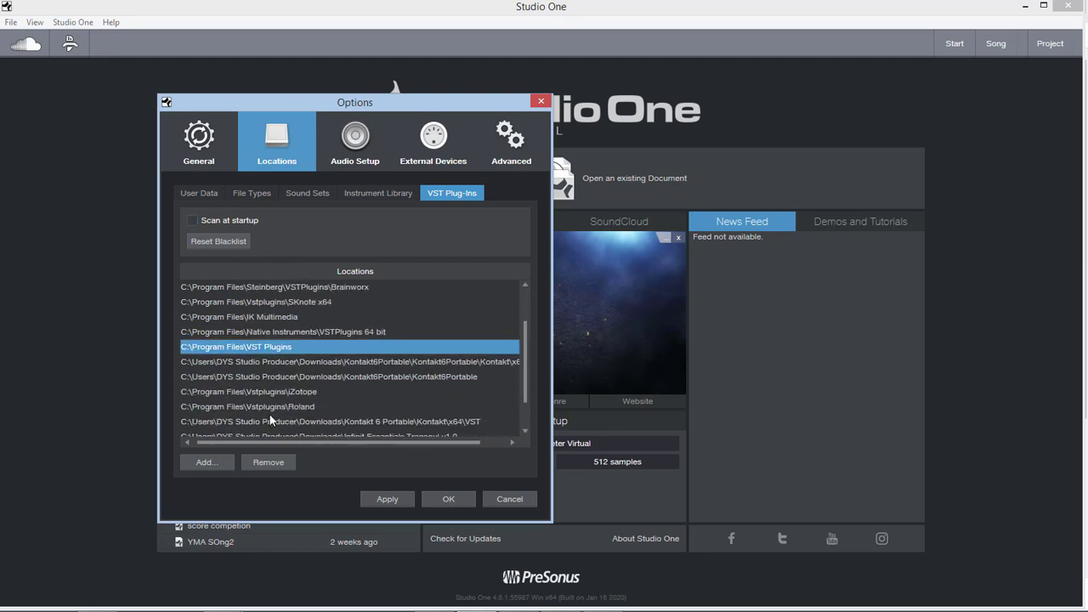
scroll(269, 414, up, 3)
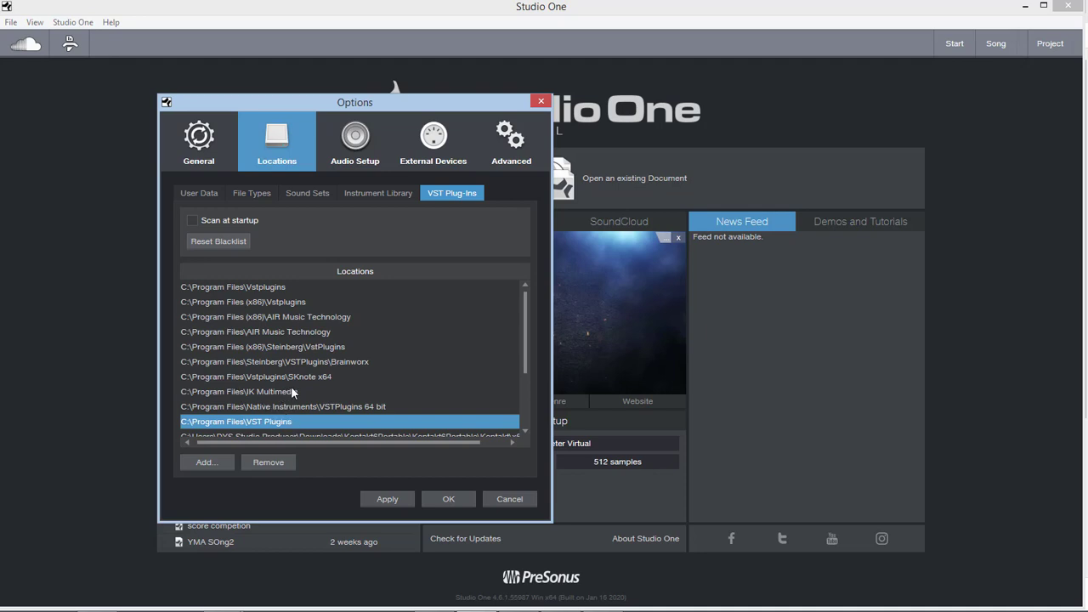
click(278, 365)
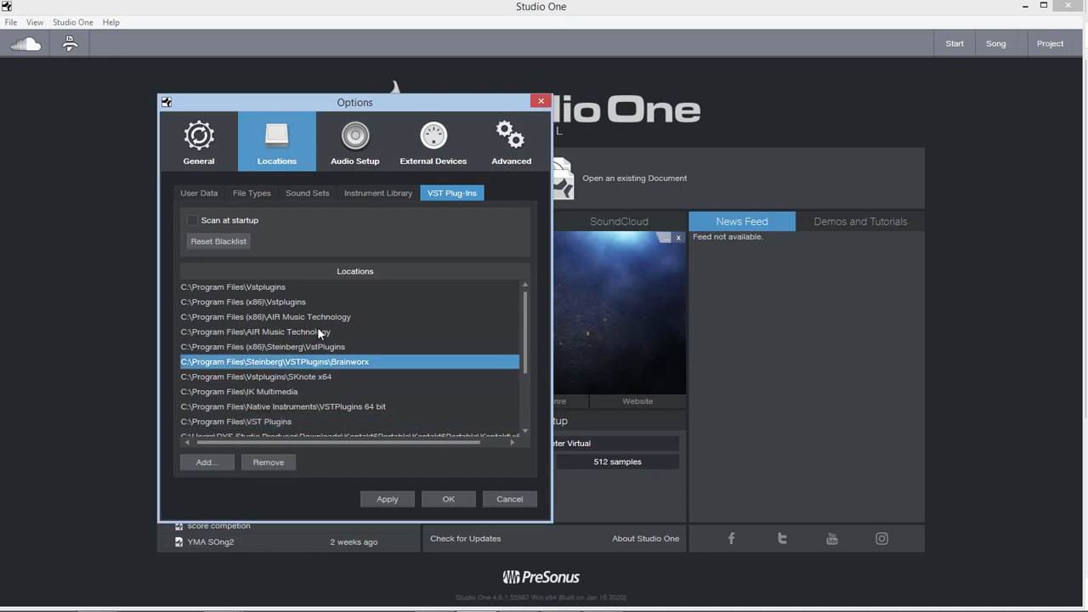
scroll(283, 365, down, 1)
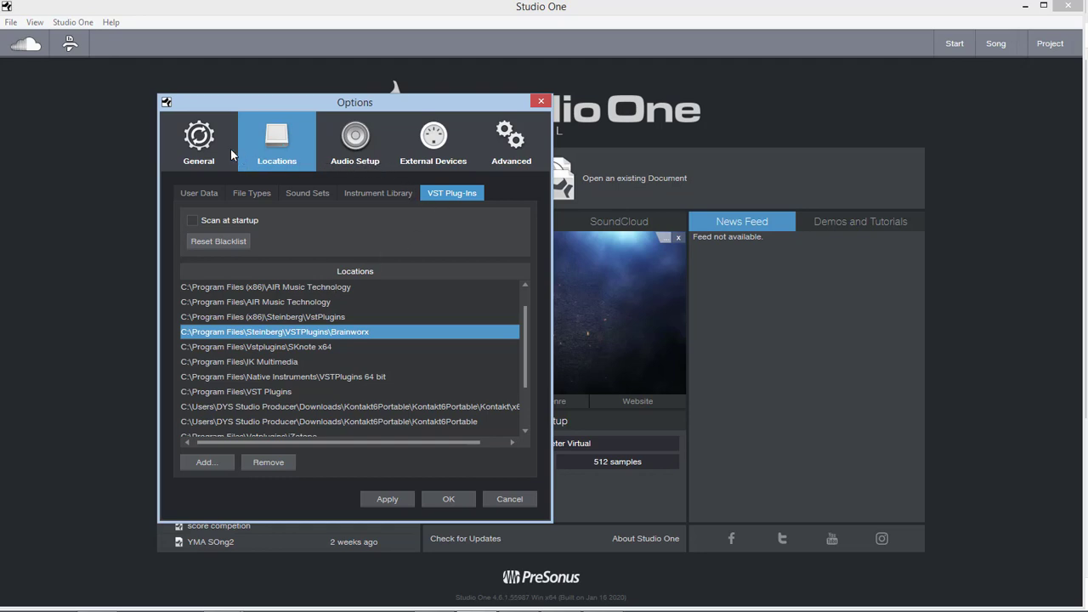
Switch to the general options without applying the setup changes, and open the external devices options, accepting the changes
click(209, 149)
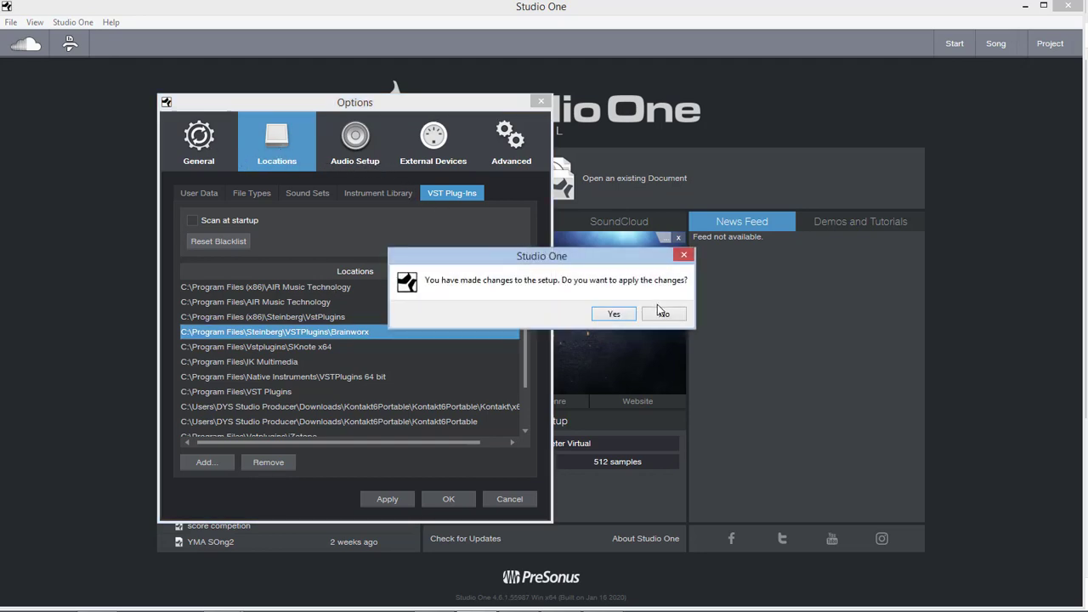
click(662, 314)
click(441, 155)
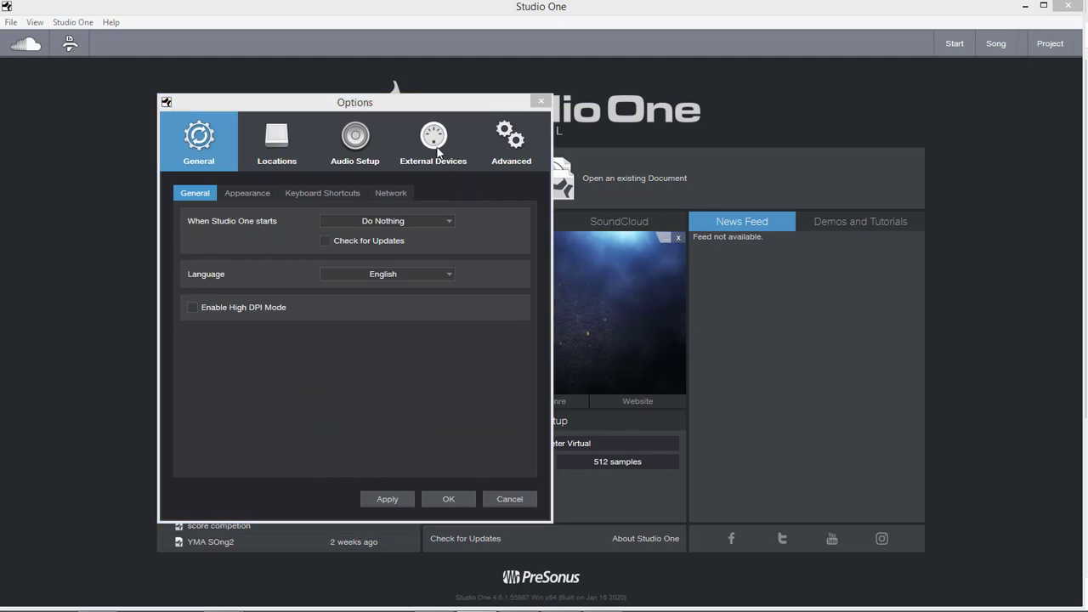
click(614, 315)
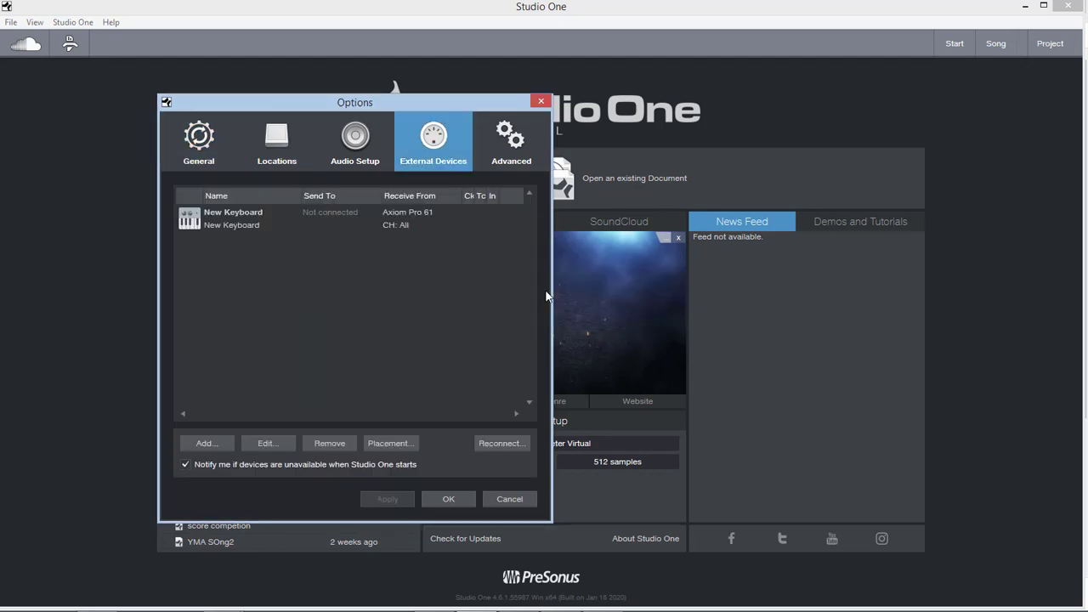
Open the New Keyboard device for editing and review its name and Receive From ports, keeping Axiom Pro 61
click(319, 228)
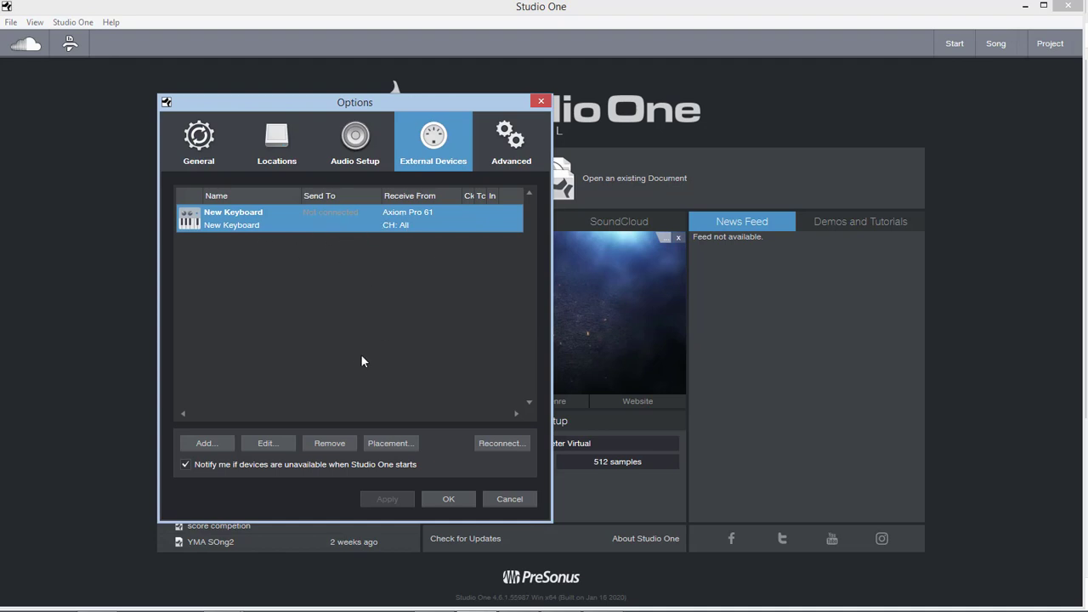
click(267, 444)
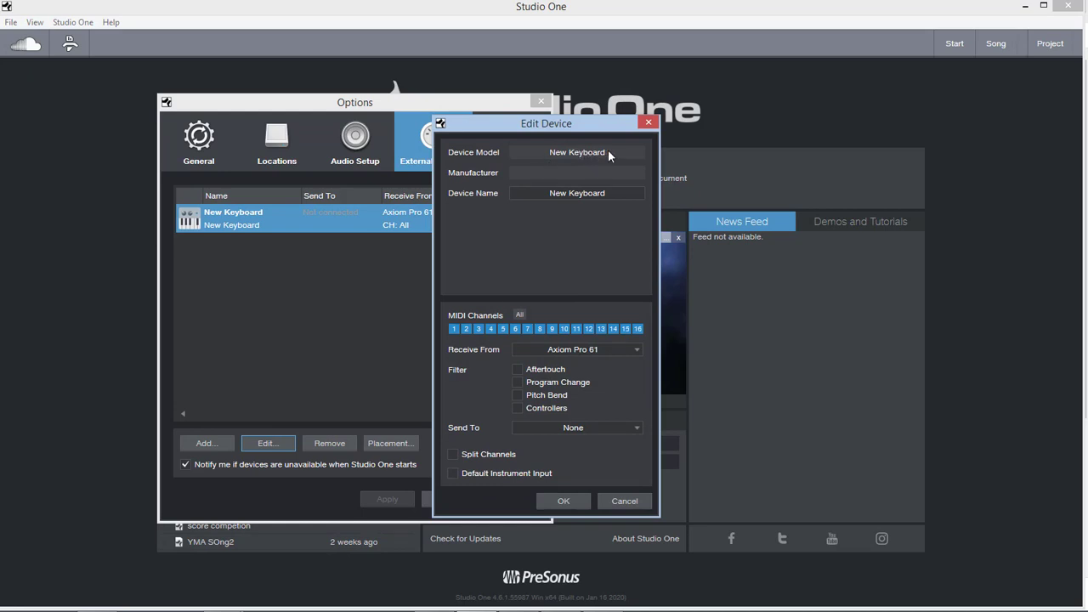
click(570, 192)
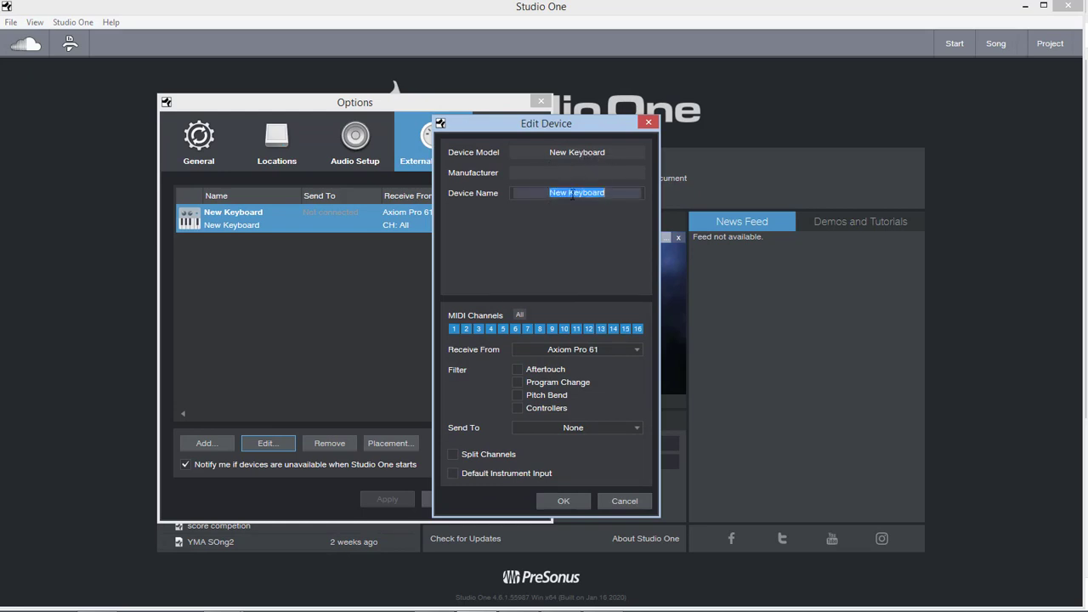
click(541, 239)
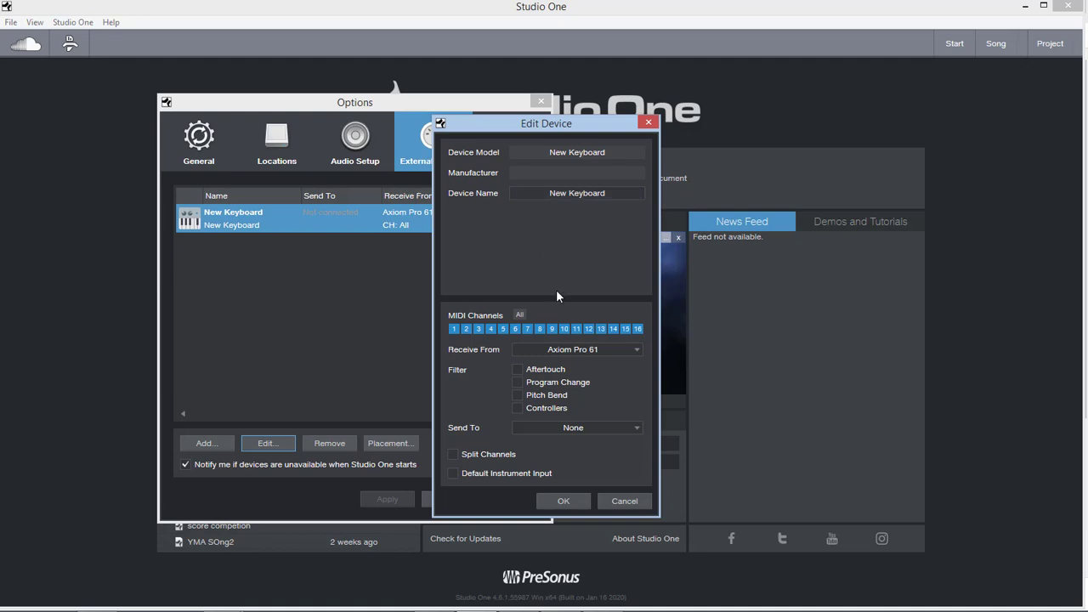
click(548, 348)
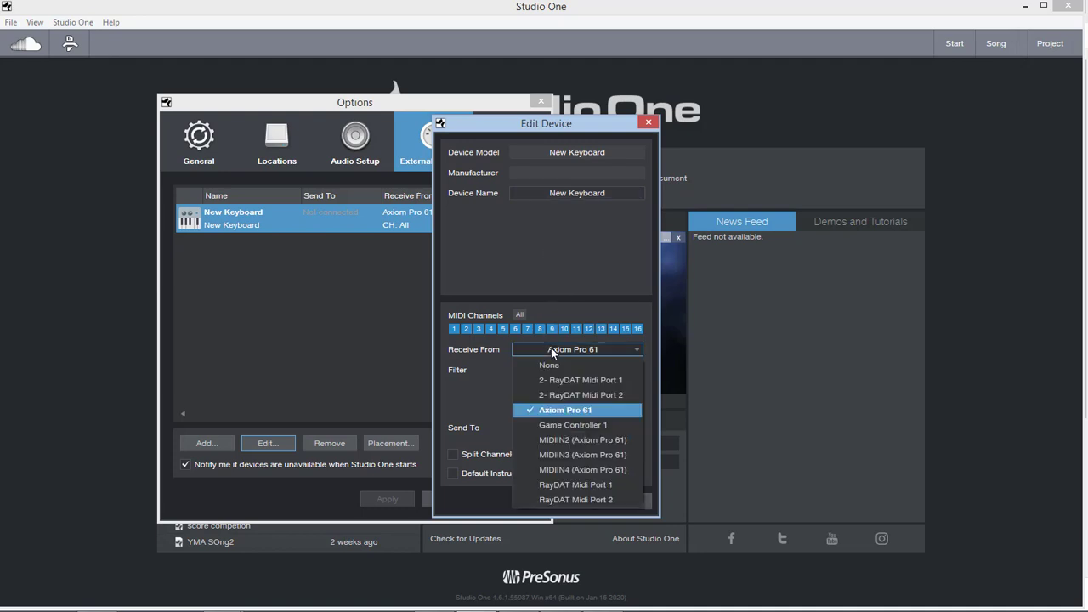
click(584, 412)
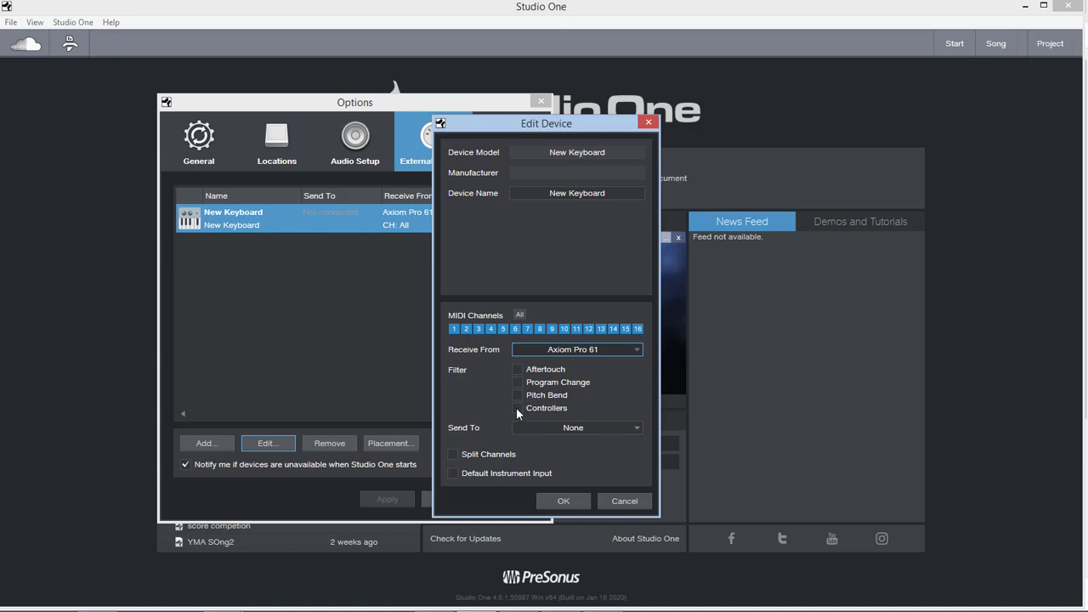
Try the Pitch Bend and Controllers filters for the keyboard, and turn both back off
click(517, 395)
click(518, 409)
click(519, 397)
click(518, 408)
Review the keyboard's Receive From and Send To port choices, keeping Axiom Pro 61 and None
click(617, 348)
click(557, 410)
click(573, 428)
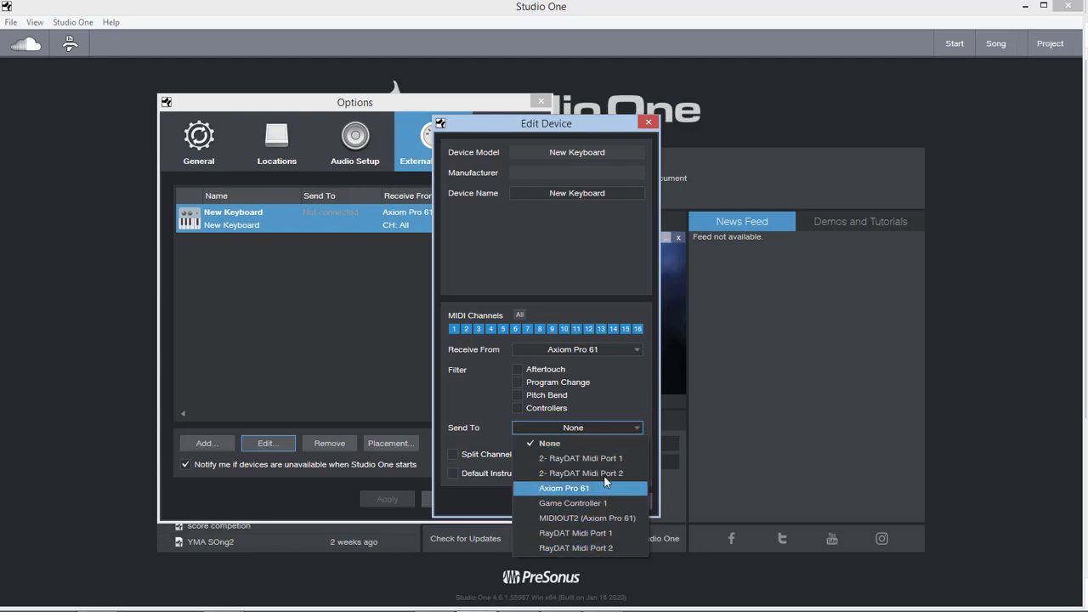
click(509, 430)
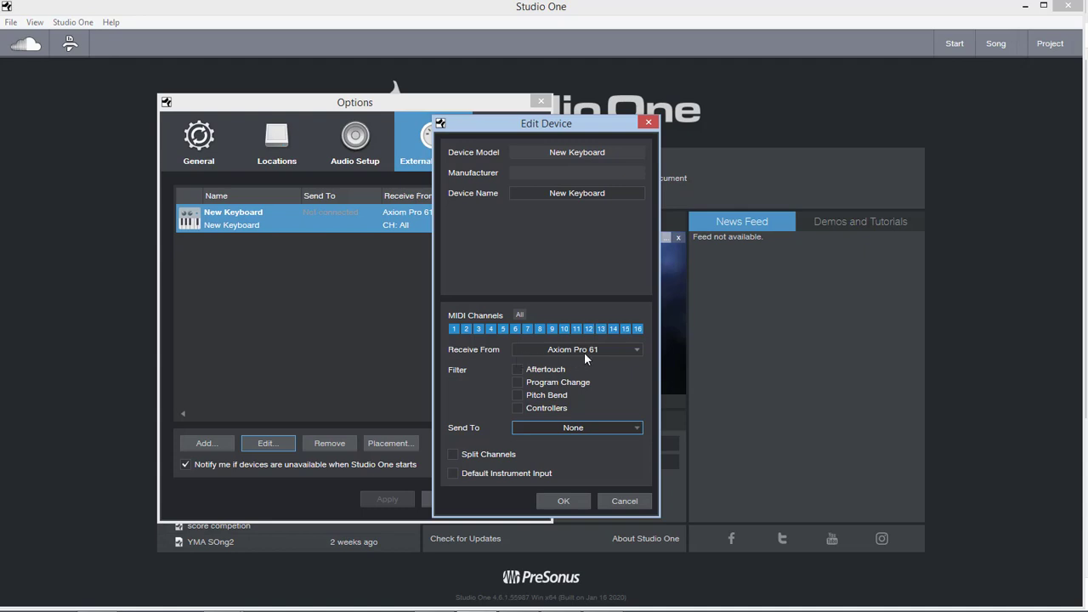
Turn all the keyboard's MIDI channels off and back on, and cancel the device edit
click(519, 314)
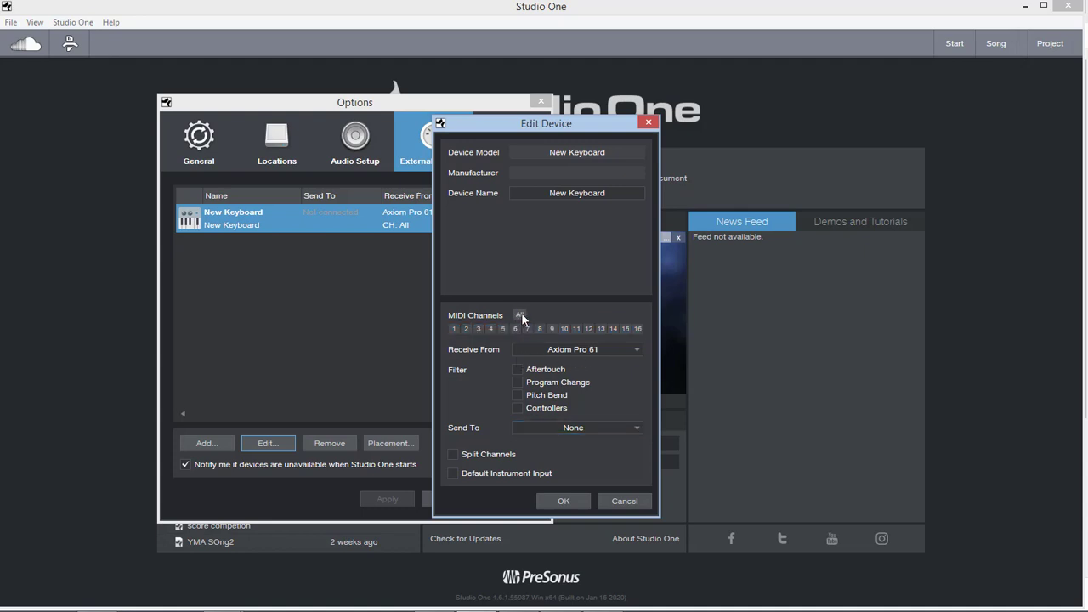
click(519, 315)
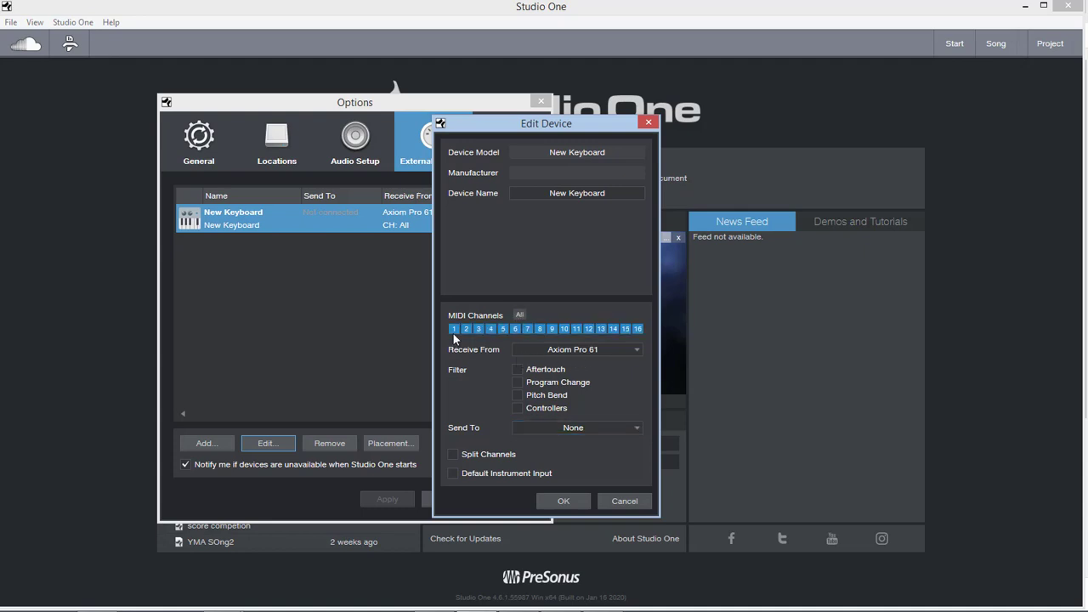
click(624, 503)
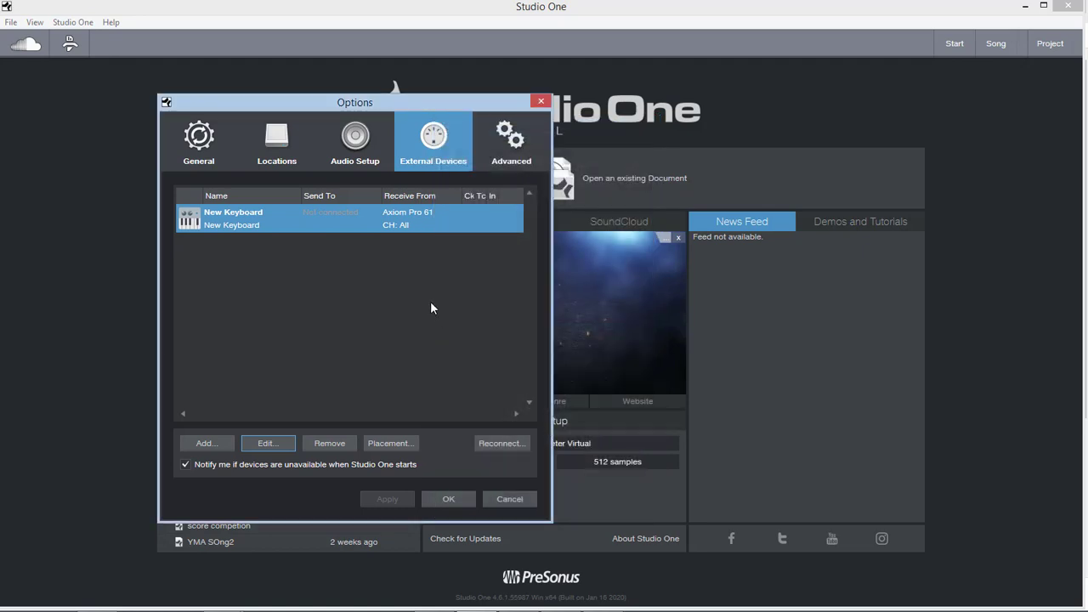
Review the advanced editing, automation, audio and MIDI options, and cancel out of the options
click(510, 141)
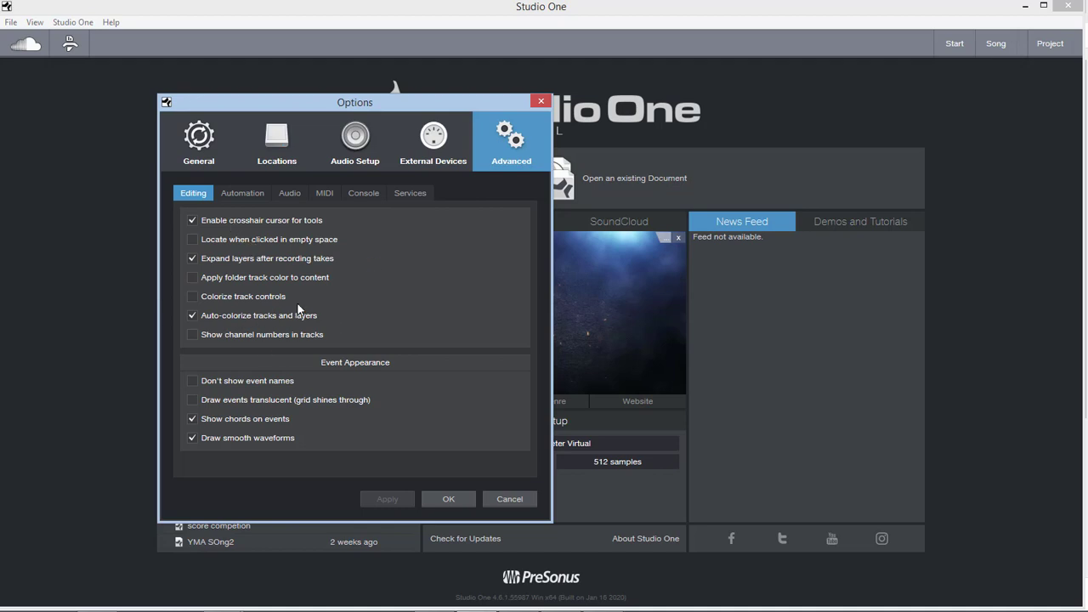
click(244, 195)
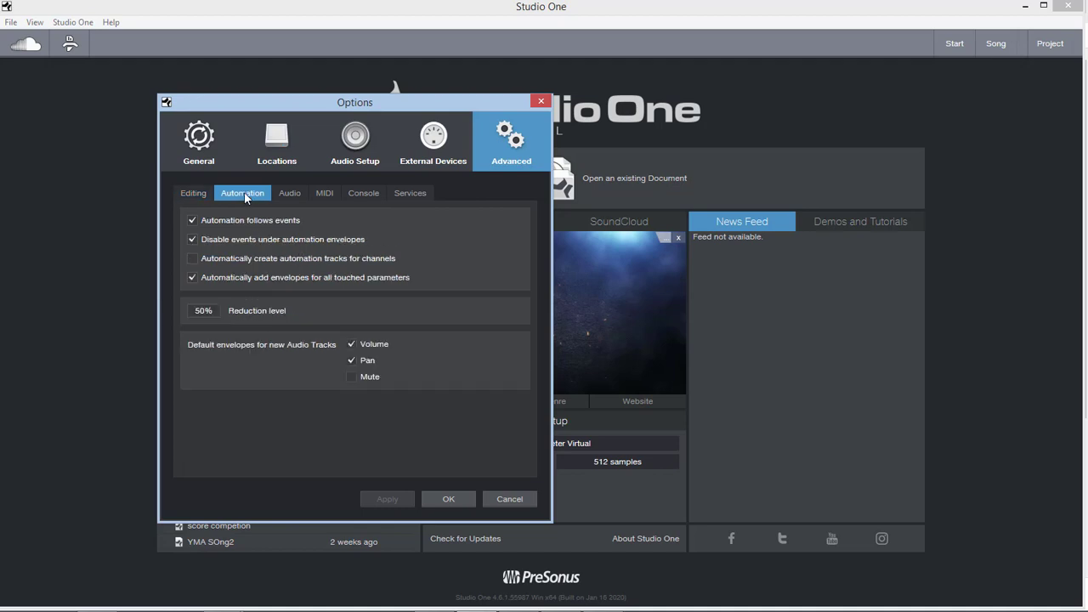
click(289, 194)
click(327, 195)
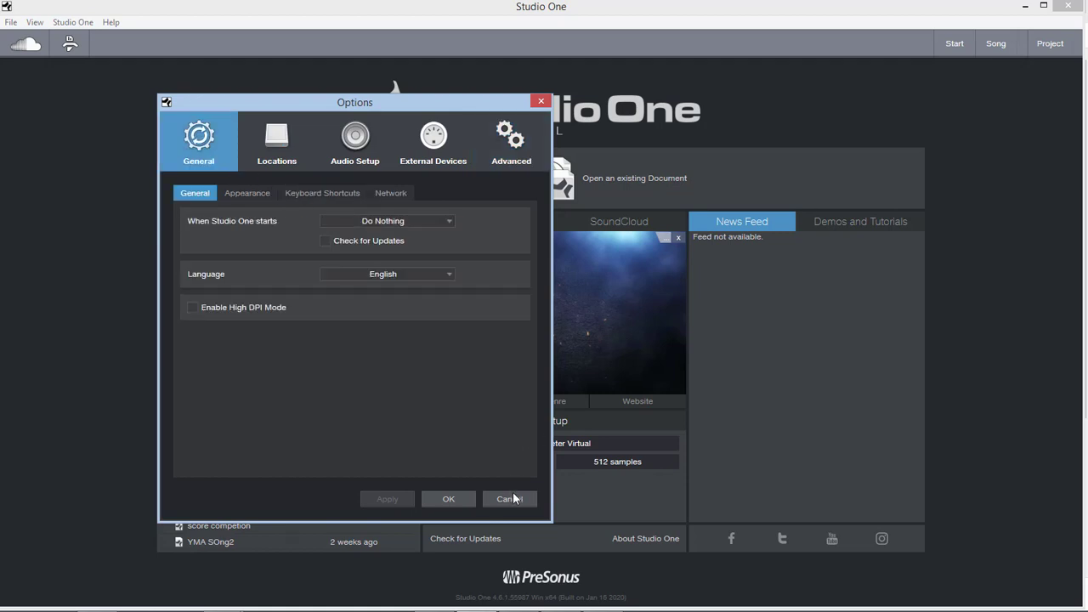
click(510, 499)
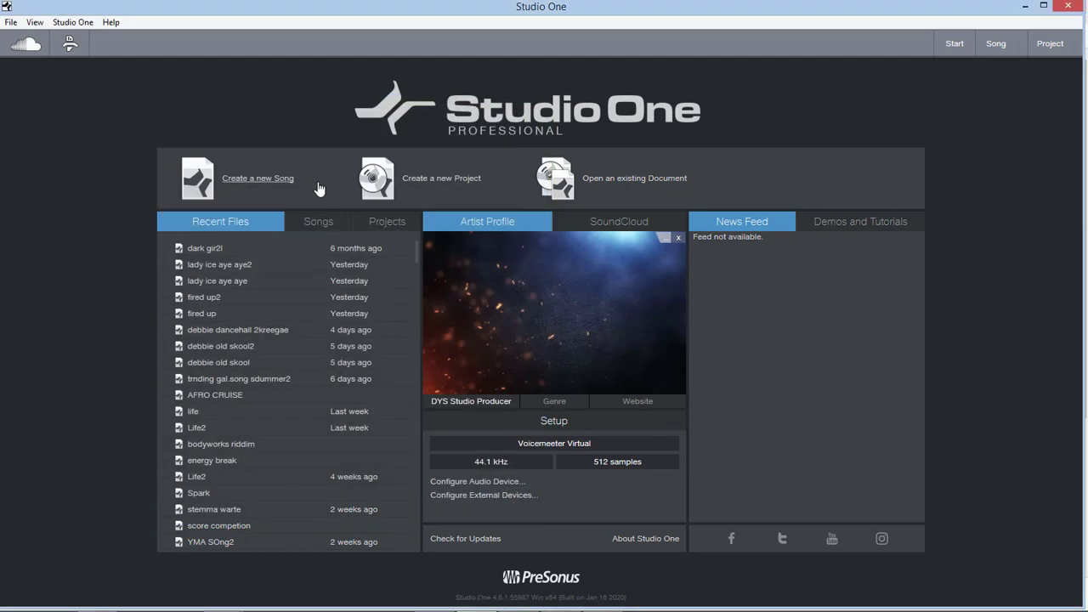
Start a new song and look through the interface and style templates
click(252, 185)
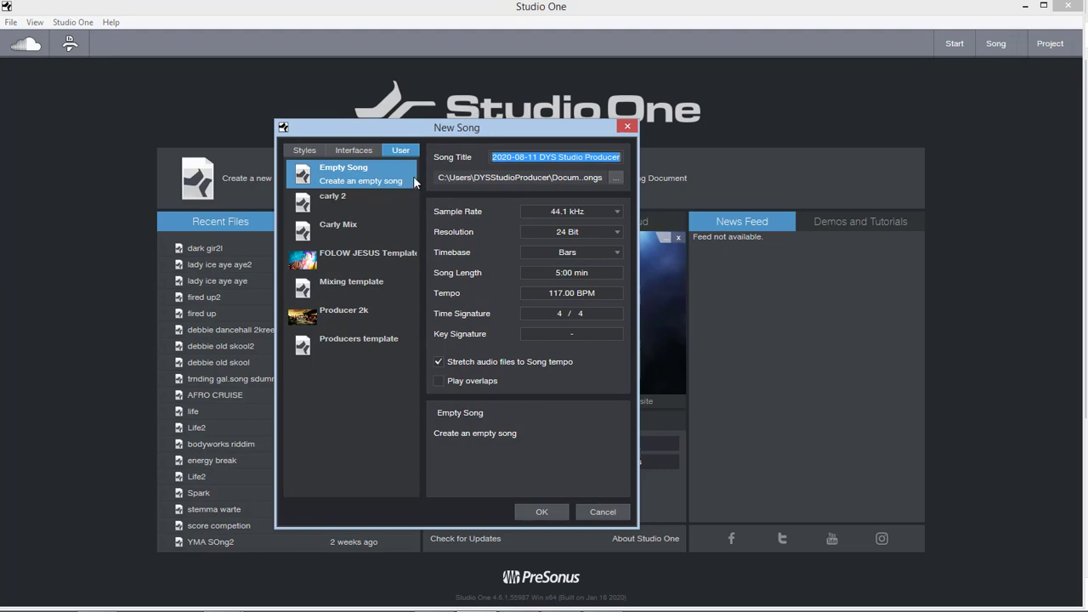
drag(414, 136, 396, 137)
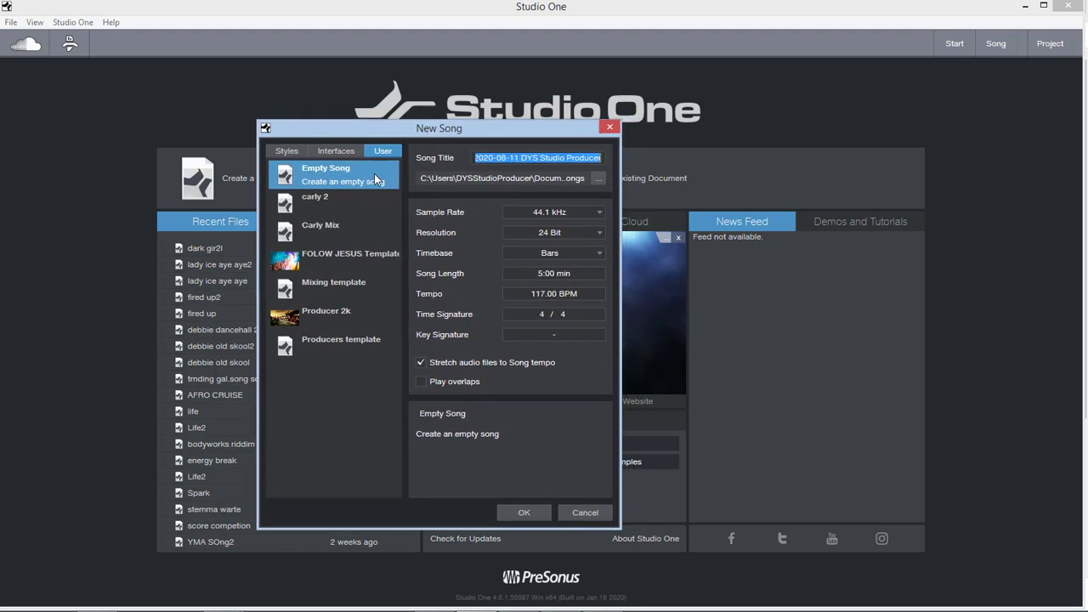
click(337, 151)
click(327, 204)
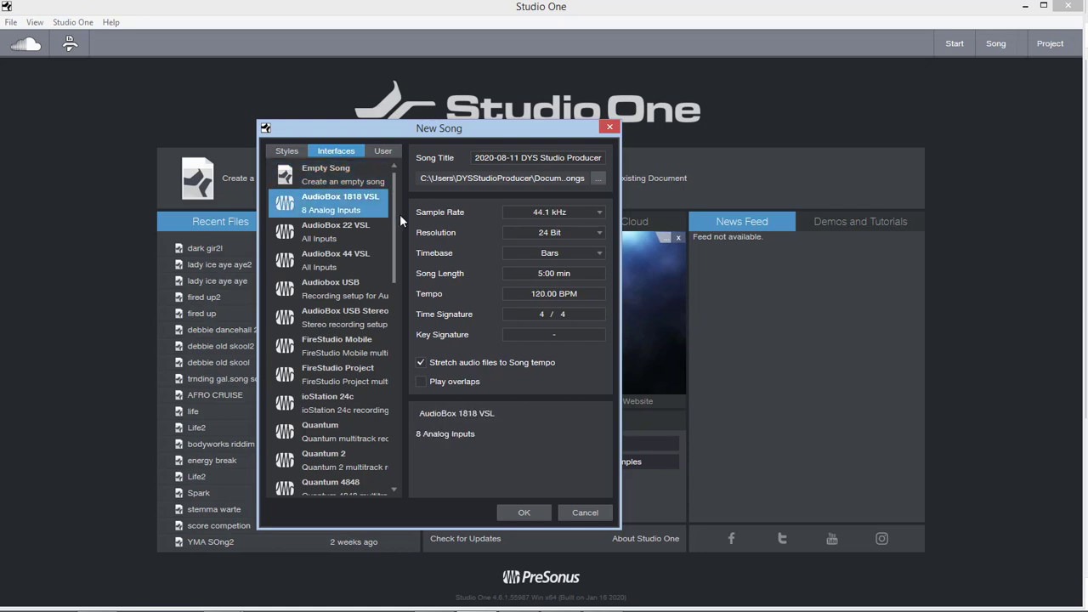
scroll(394, 249, down, 1)
drag(395, 249, 385, 151)
click(280, 151)
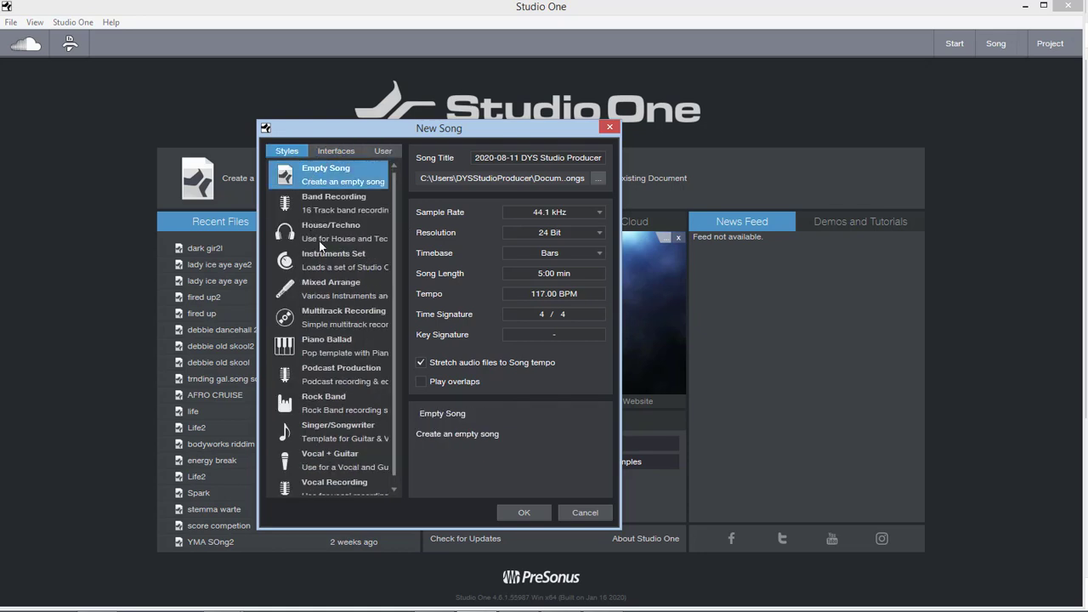
Check the Producer 2k user template, and choose the Empty Song template for the new song
click(378, 151)
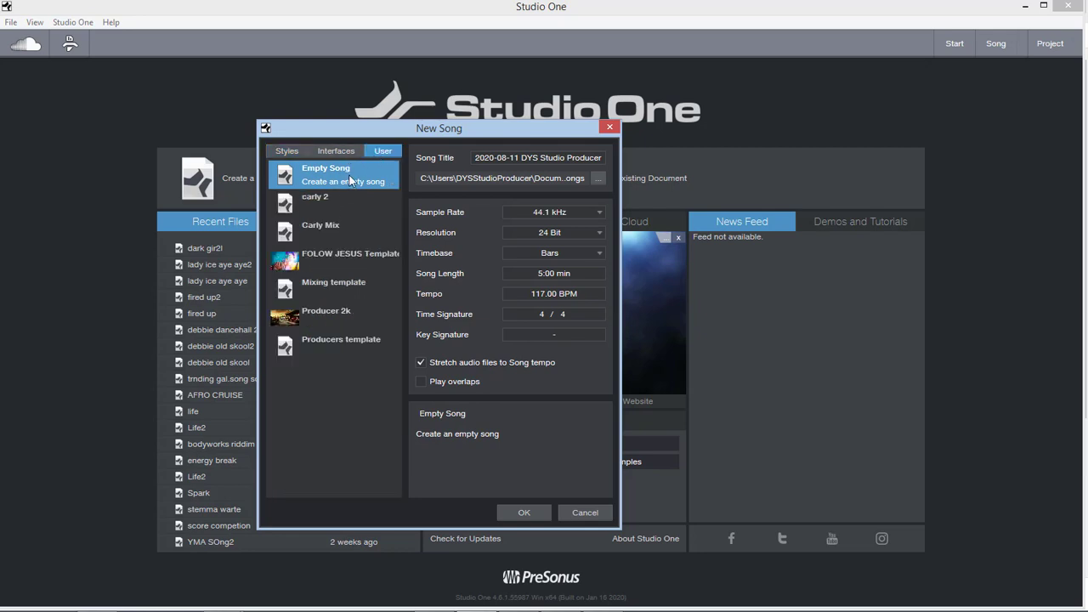
click(315, 314)
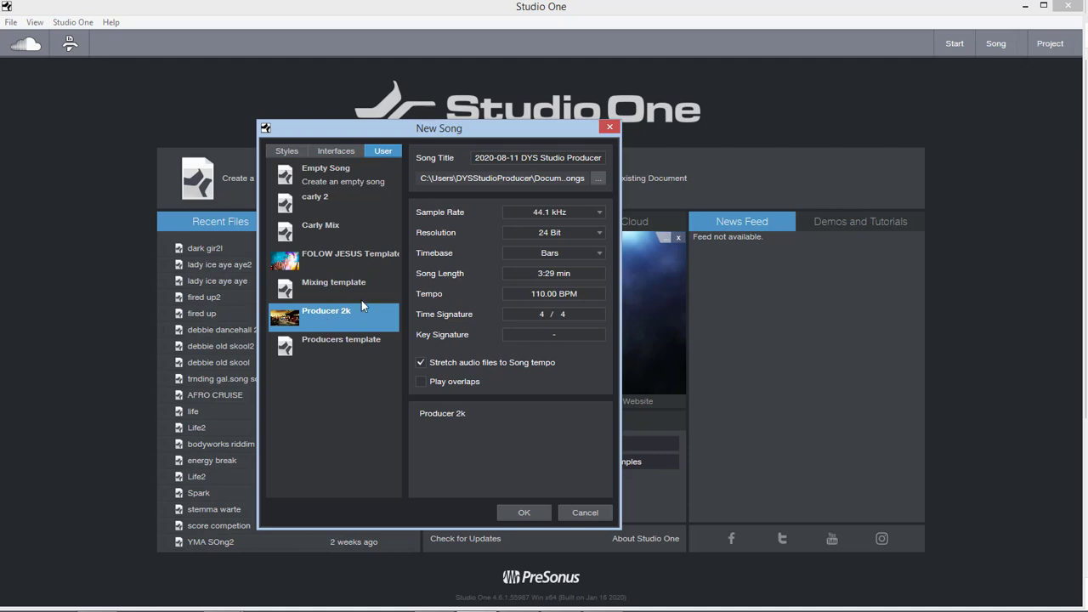
click(323, 176)
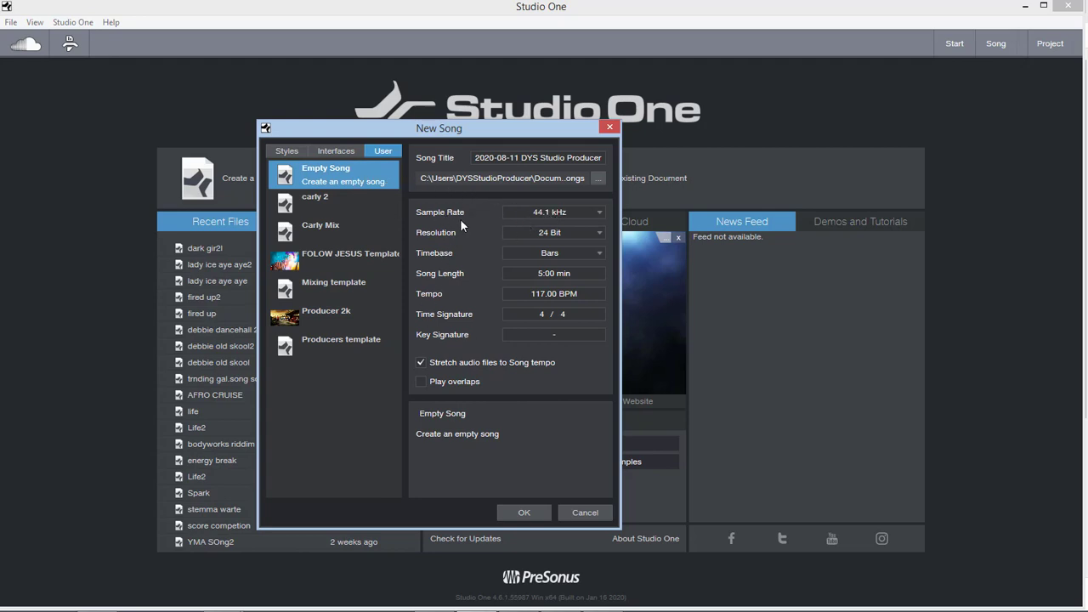
Review the new song's sample rate, resolution, timebase, length, time signature and key signature settings, keeping the timebase at Bars
click(559, 213)
click(570, 229)
click(564, 257)
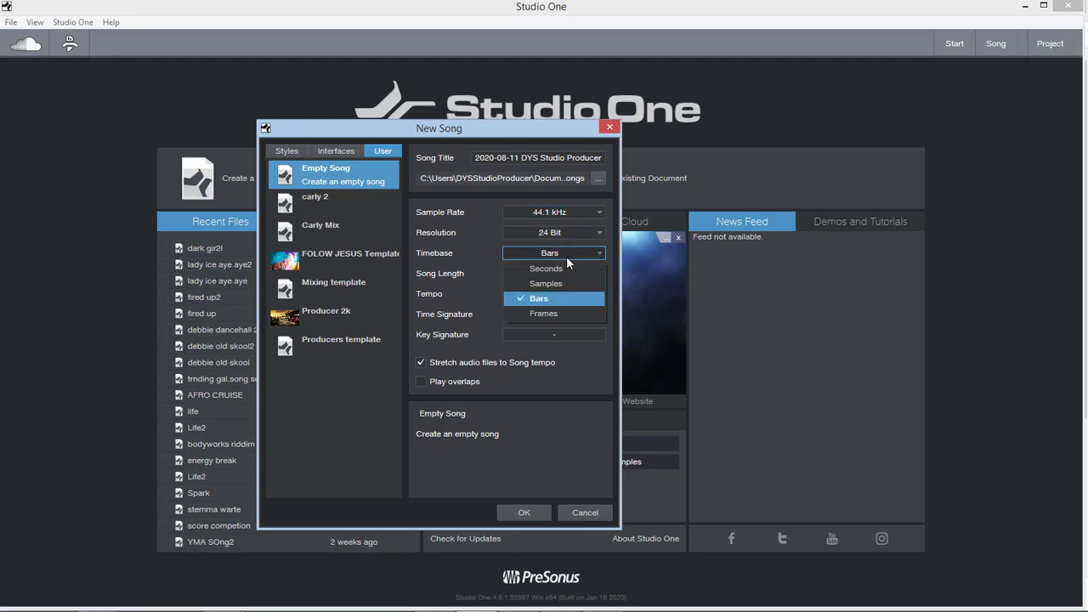
click(547, 301)
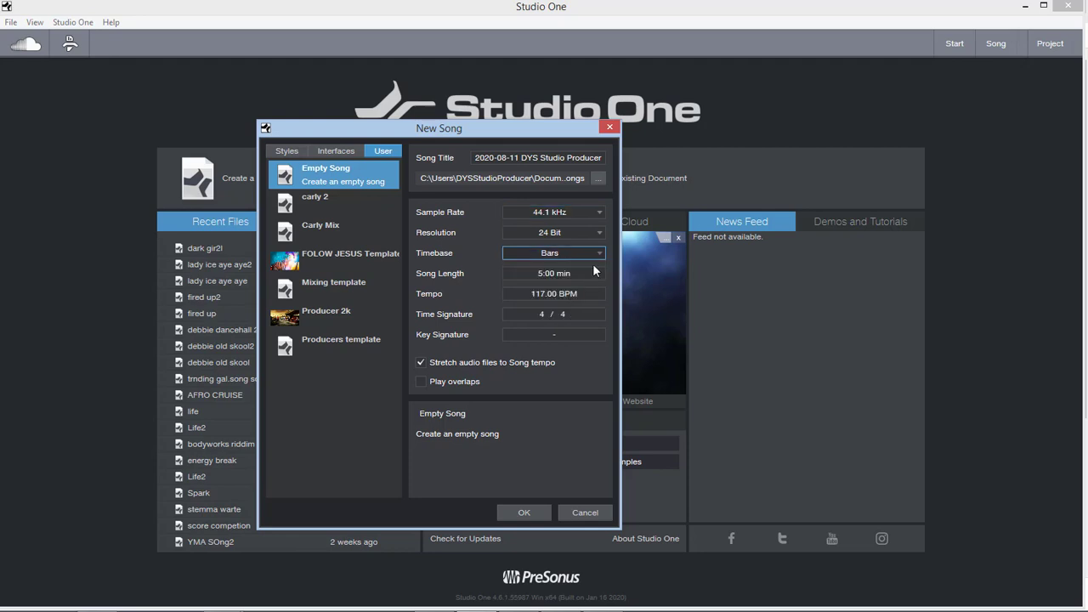
click(541, 273)
click(545, 314)
click(554, 335)
click(464, 314)
click(484, 305)
Set the new song's title to "master class"
click(545, 156)
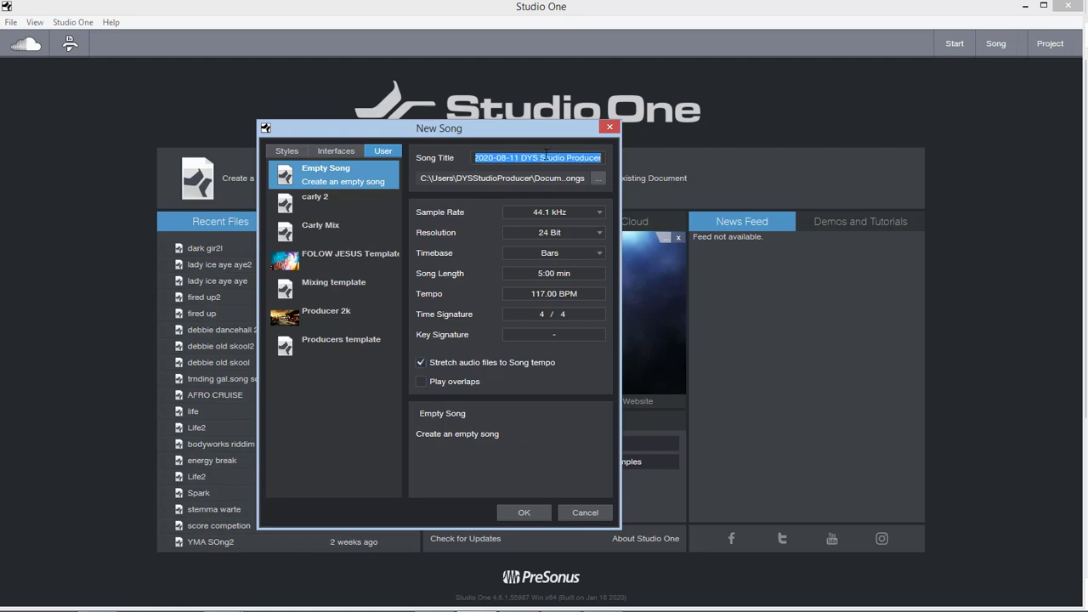
key(BackSpace)
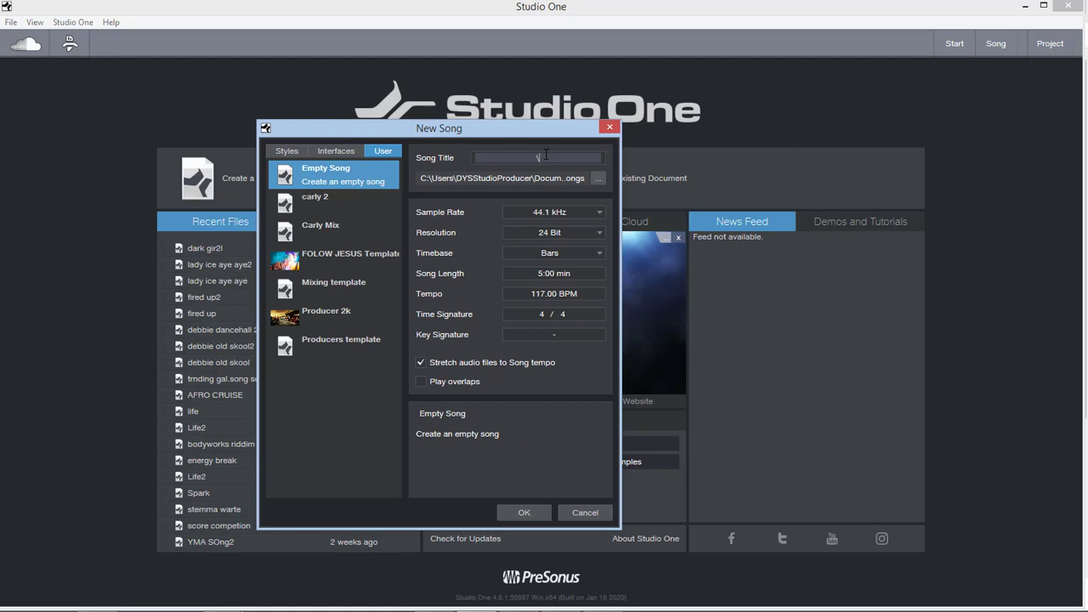
text(master class)
Choose the Drum mastering folder inside Music as the save location for the new song and create the song
click(598, 178)
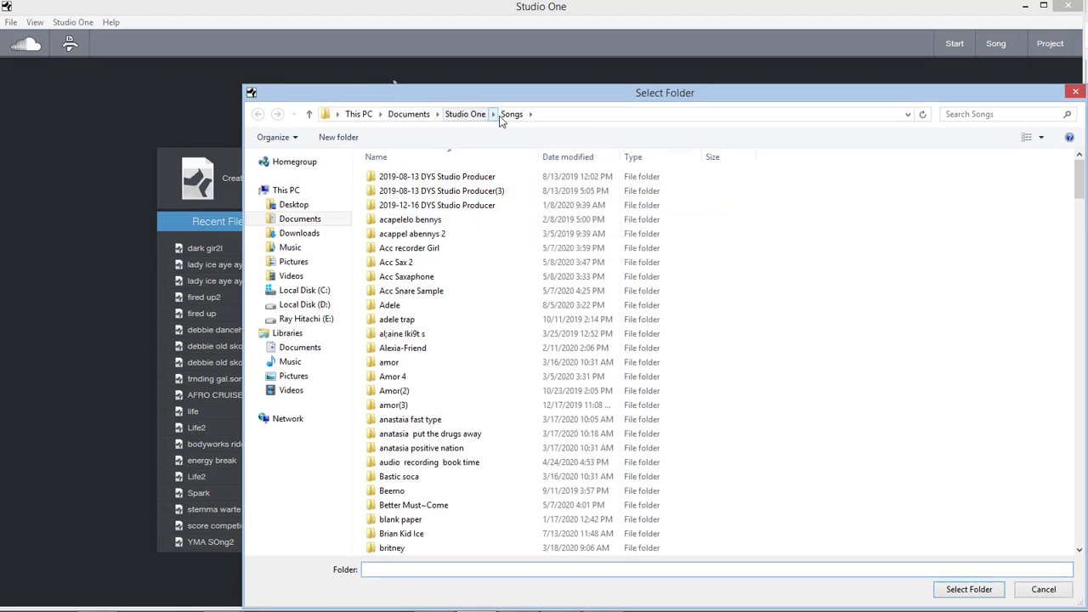
click(294, 250)
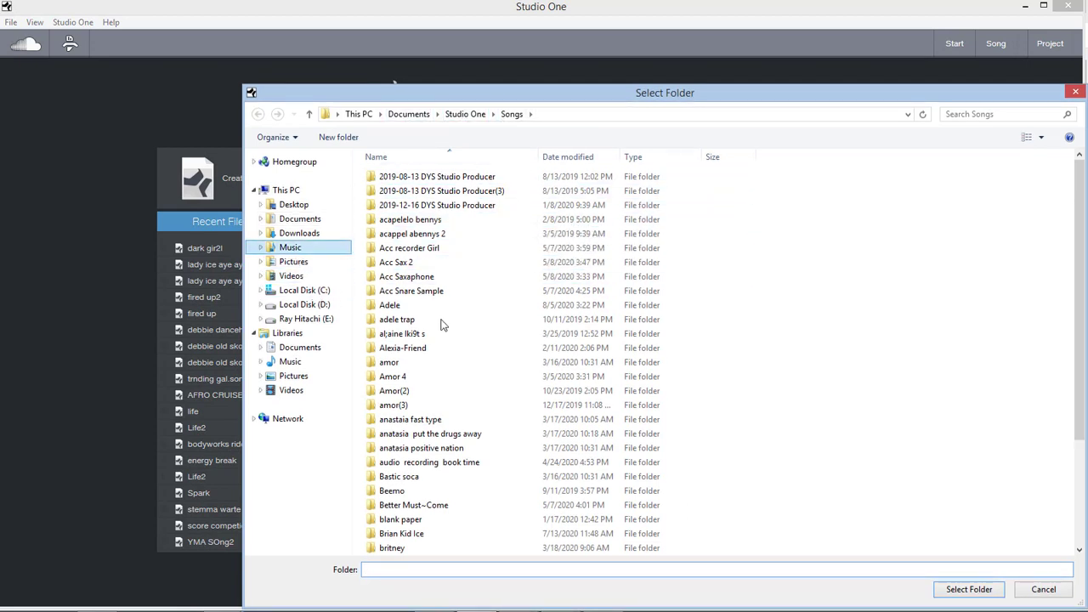
click(414, 323)
double_click(414, 324)
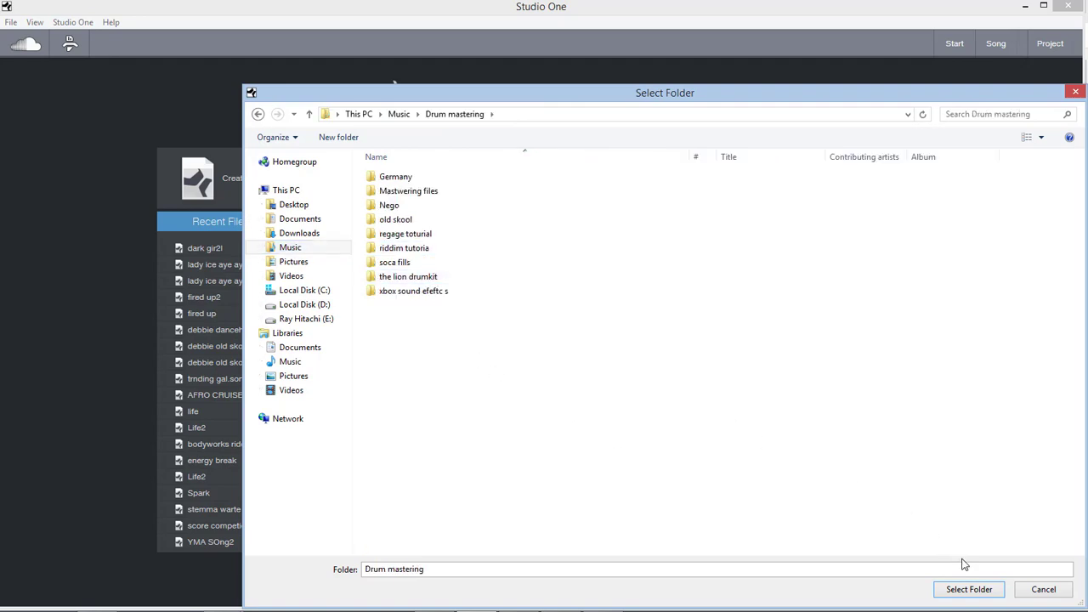
click(969, 589)
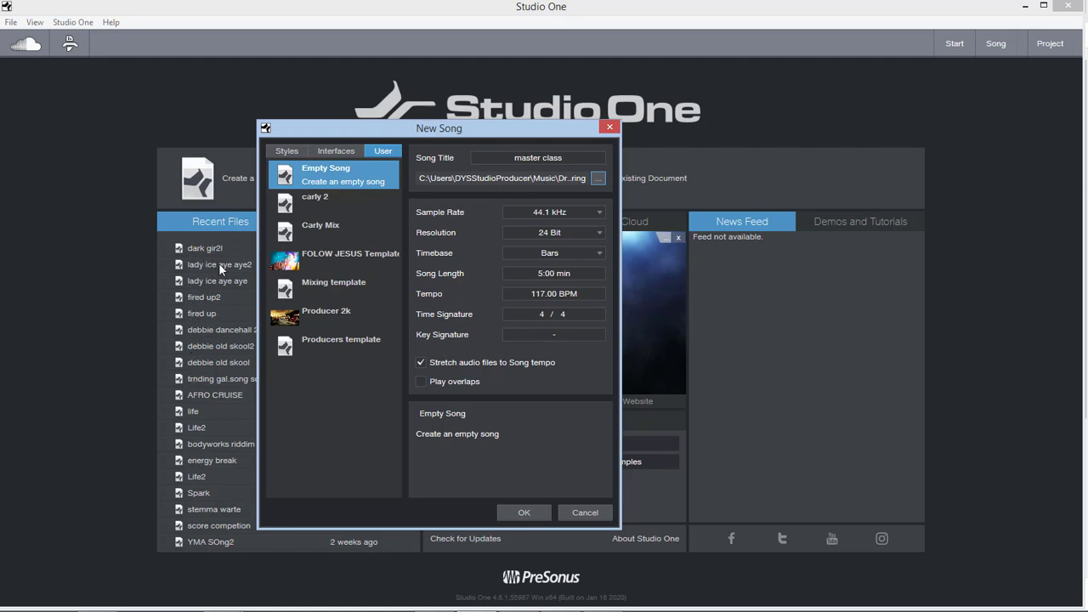
click(525, 511)
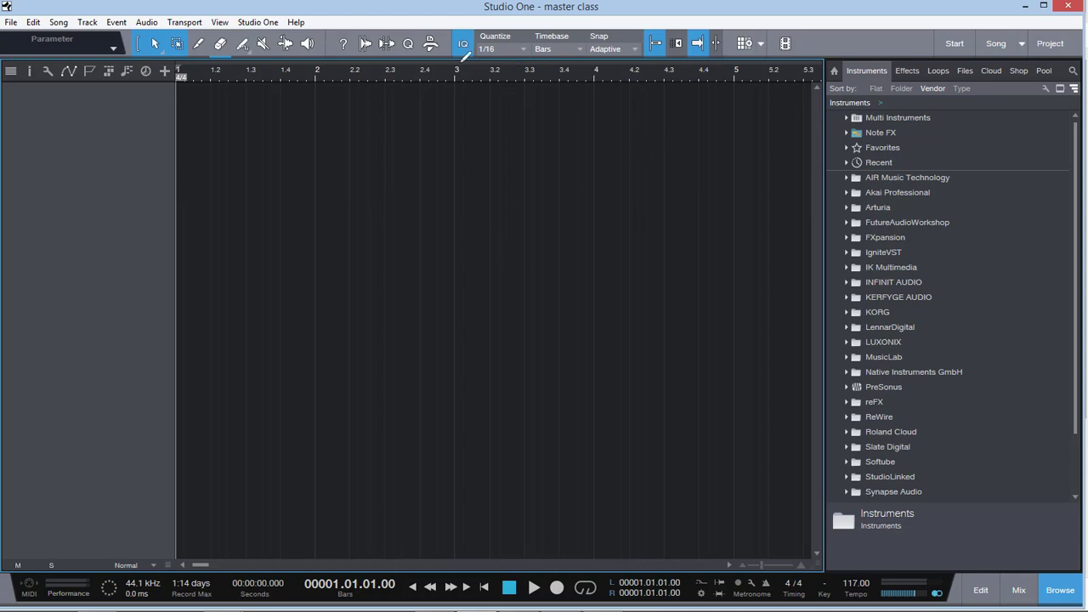
Save the song as "master class.song" in its own master class folder
click(12, 22)
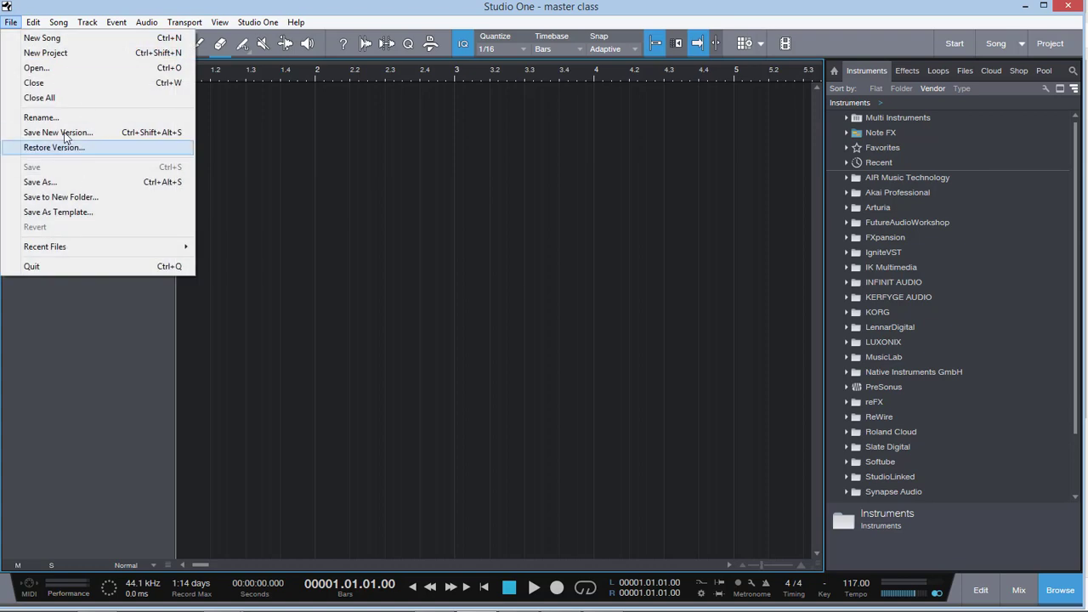
click(49, 182)
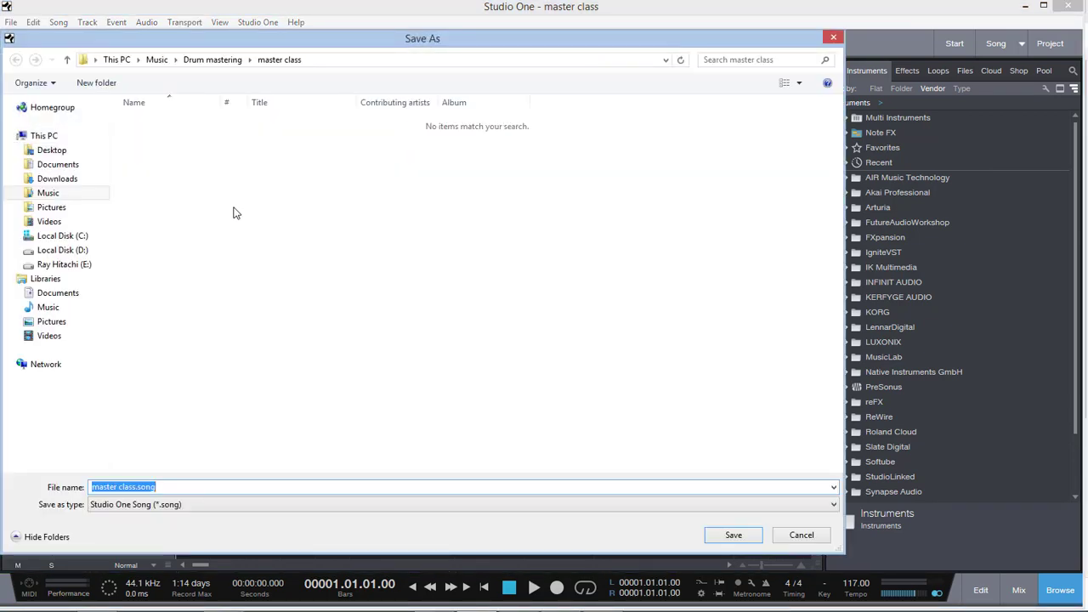
click(733, 536)
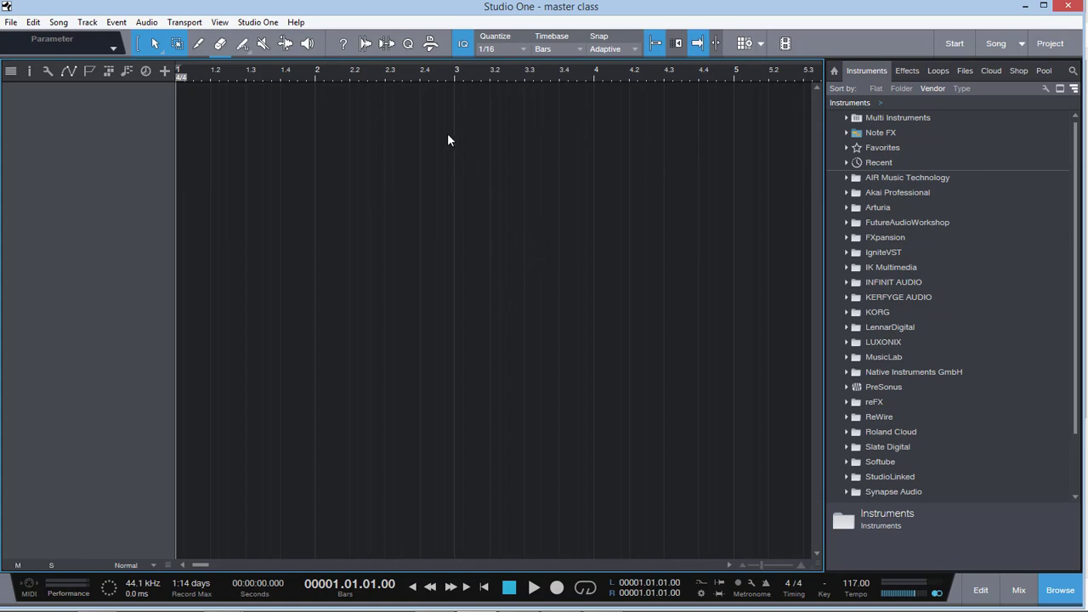
Check the file commands and the list of open songs, then view the new project settings without creating a project
click(11, 22)
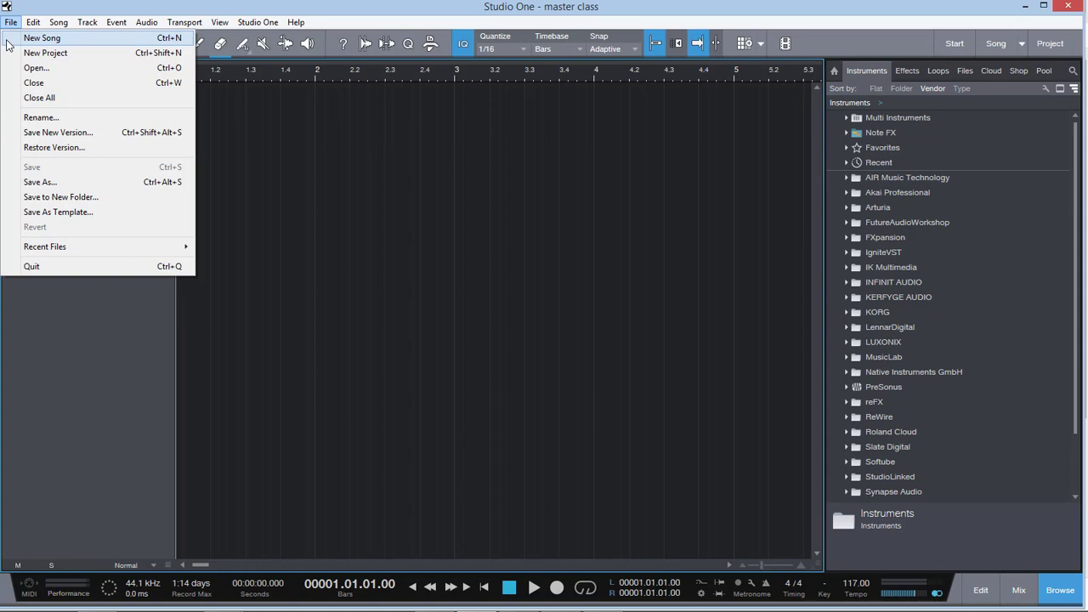
click(525, 108)
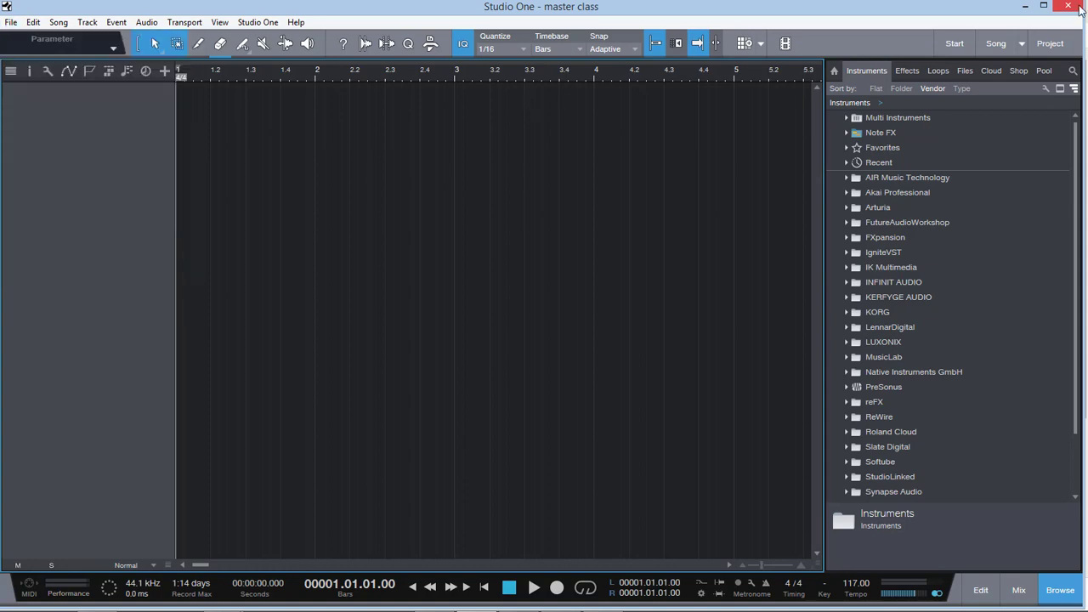
click(1023, 43)
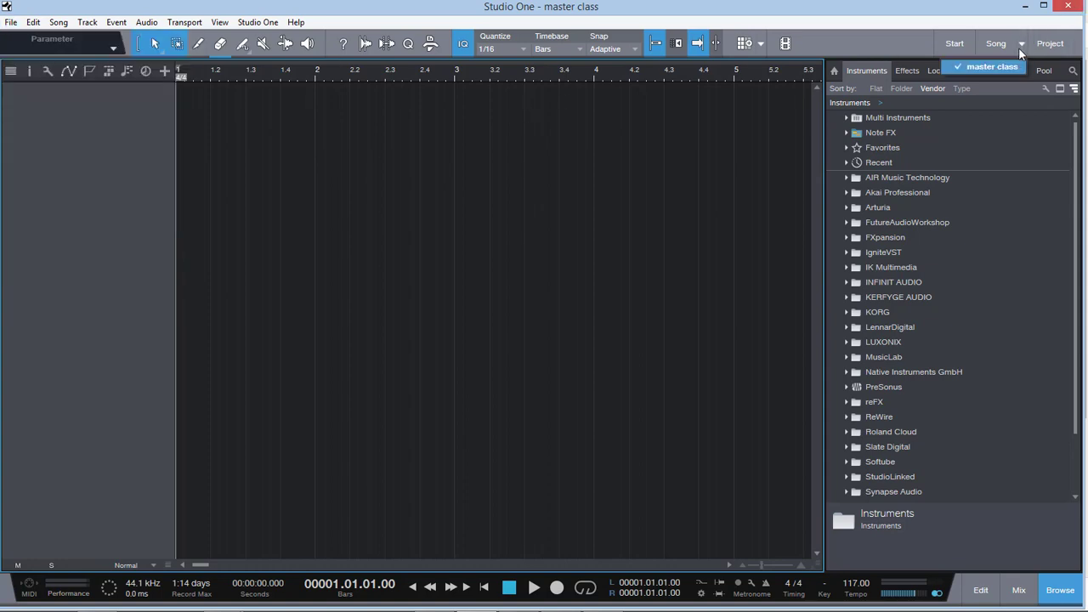
click(647, 127)
click(1022, 46)
click(1026, 41)
click(1050, 43)
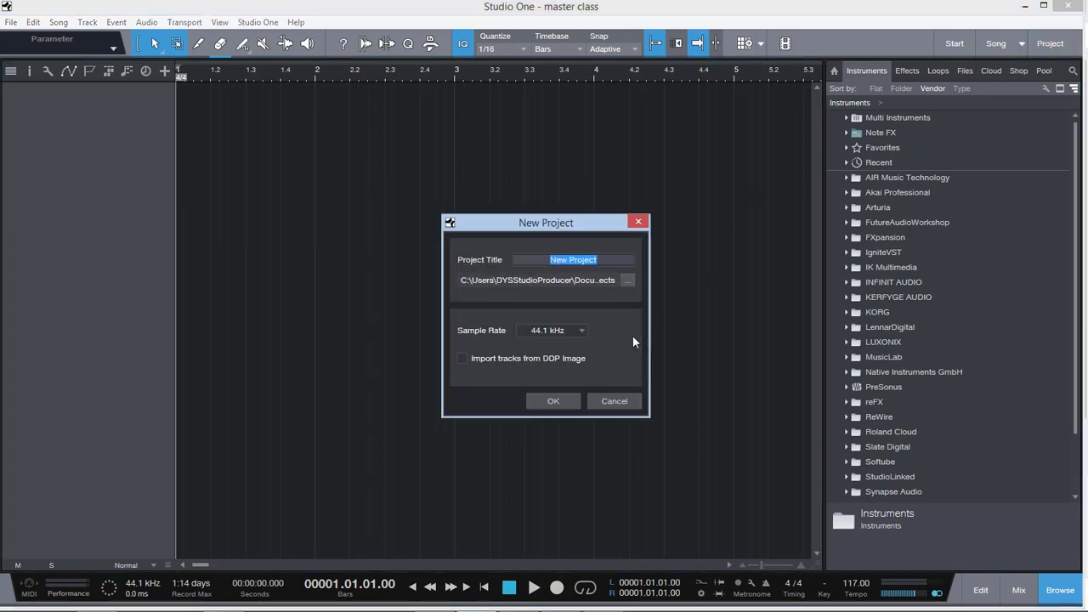
click(609, 401)
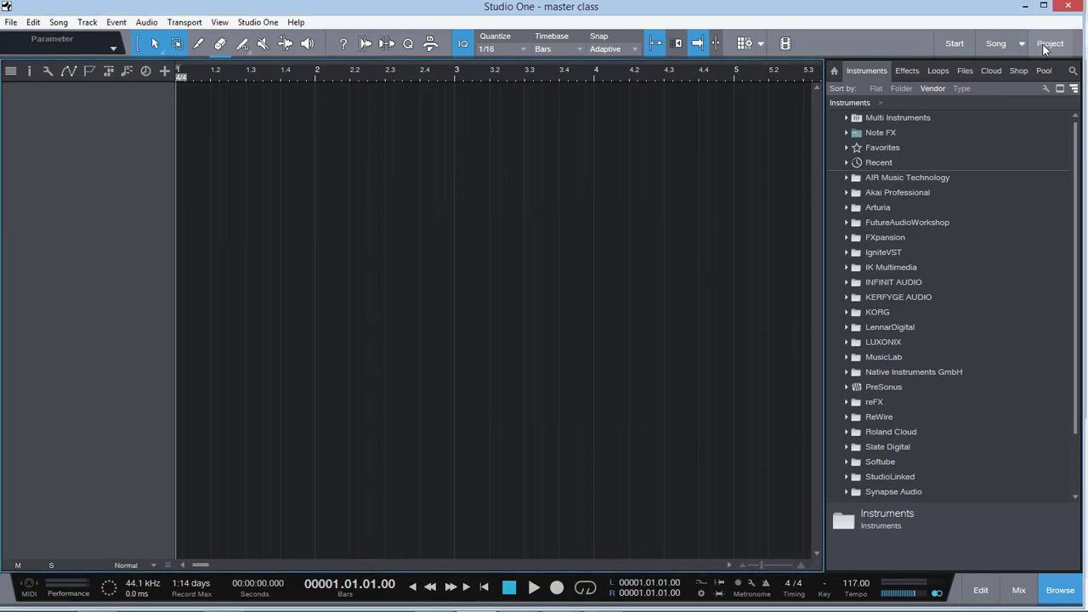
Switch between the start page and the open song, checking the recent files, and return to the song
click(953, 48)
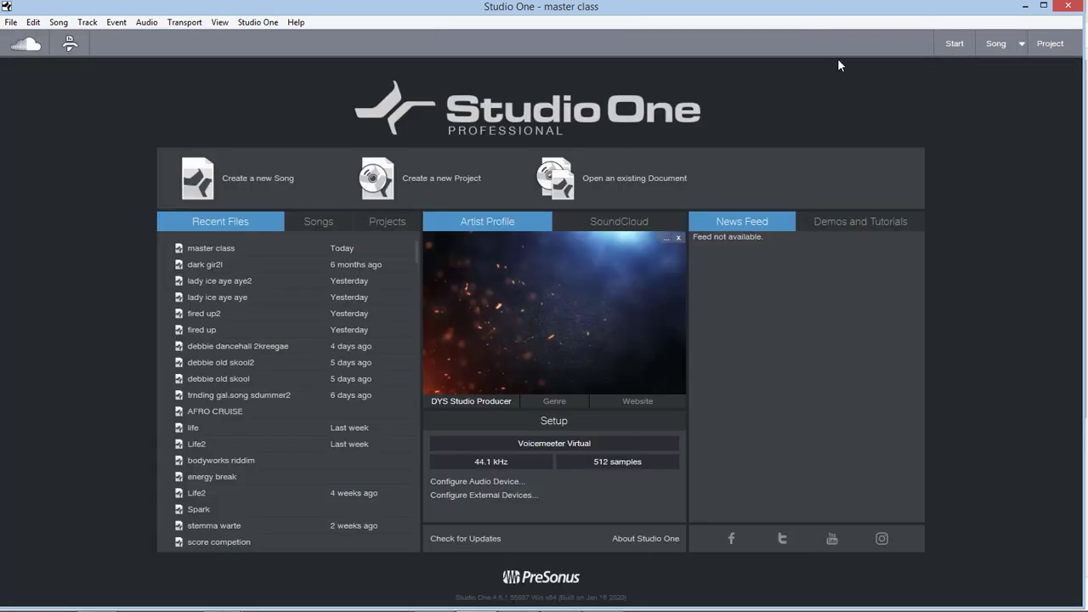
click(990, 41)
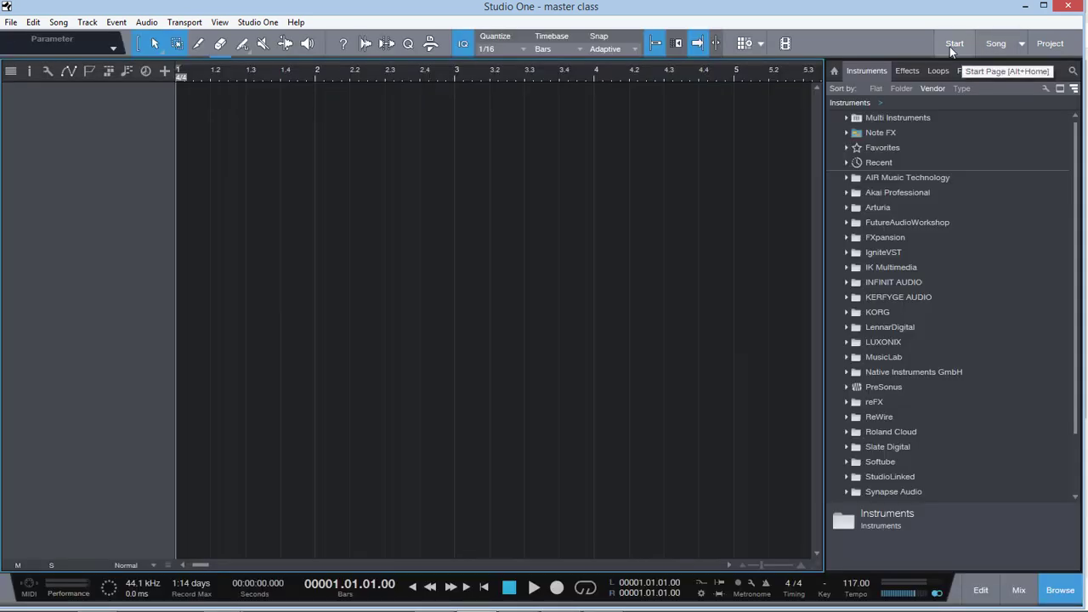
click(949, 47)
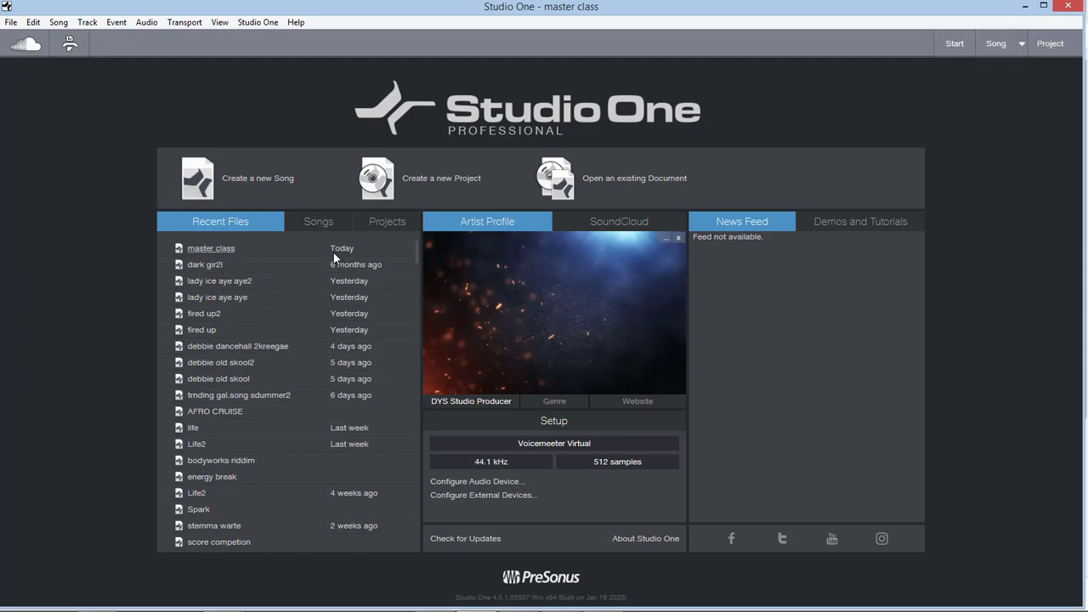
click(999, 47)
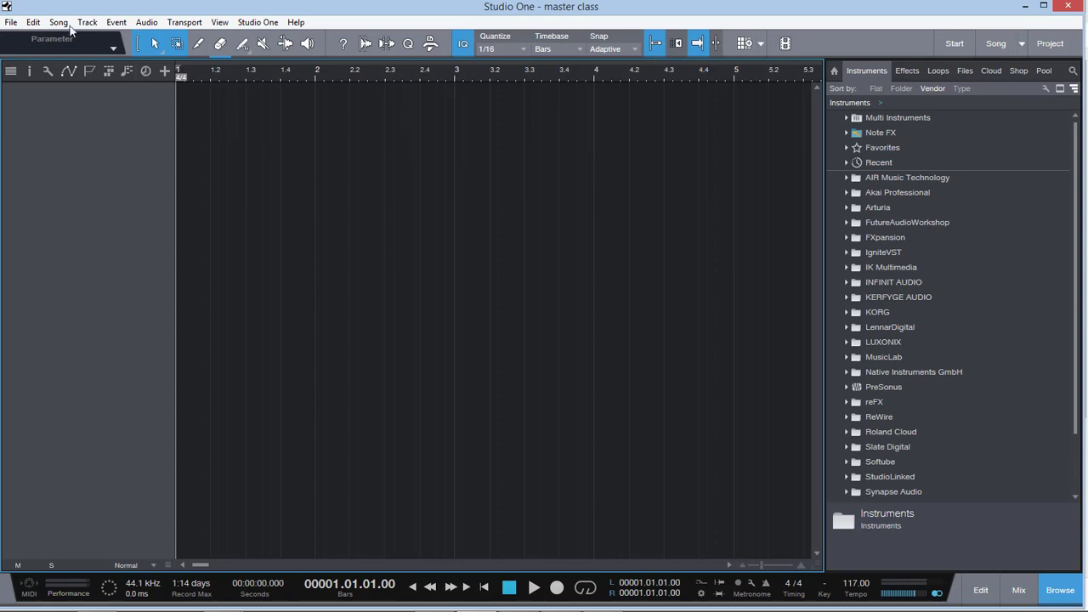
Look through the song window's menu commands and the program's audio device options, leaving the options unchanged
click(7, 23)
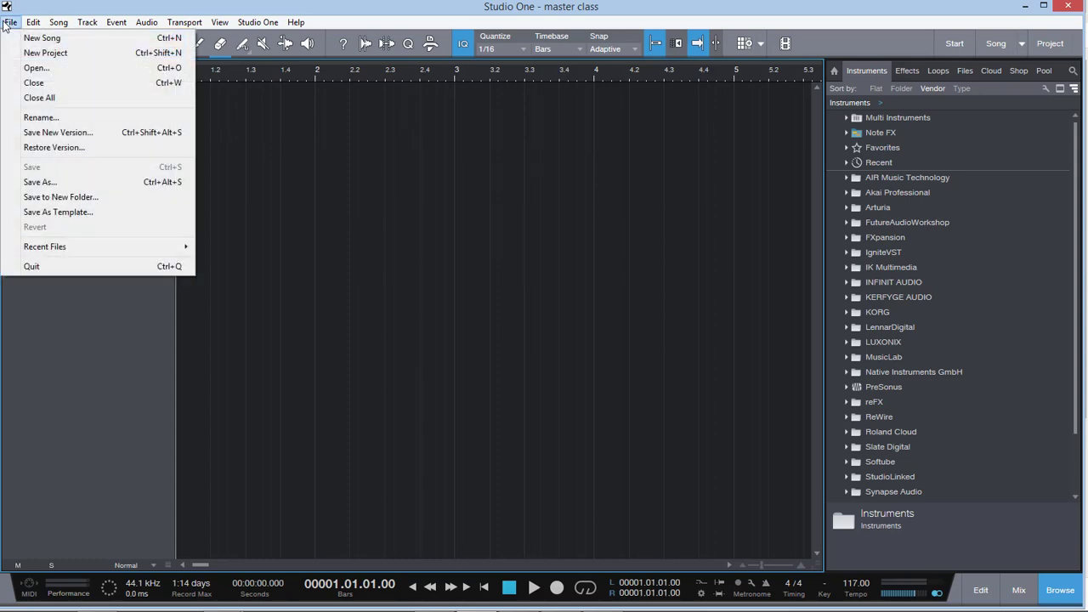
mouse_move(31, 26)
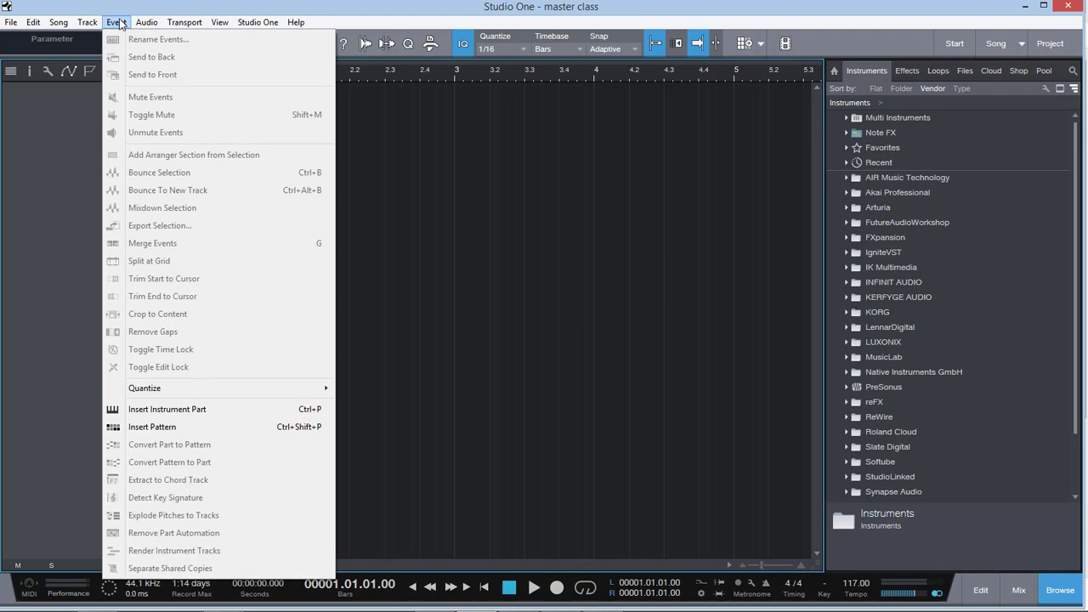
mouse_move(185, 24)
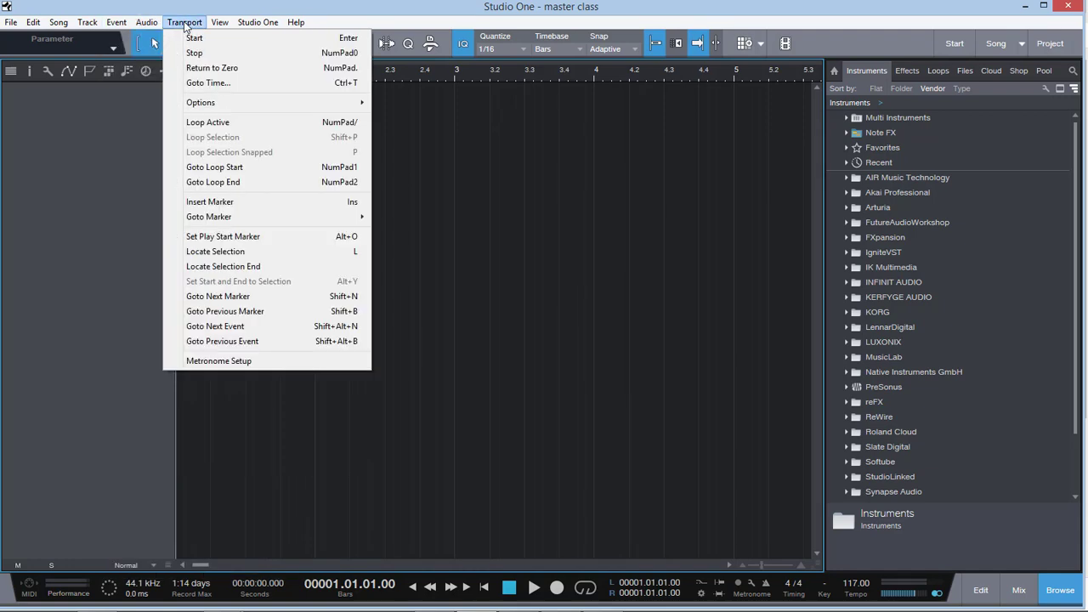
mouse_move(250, 24)
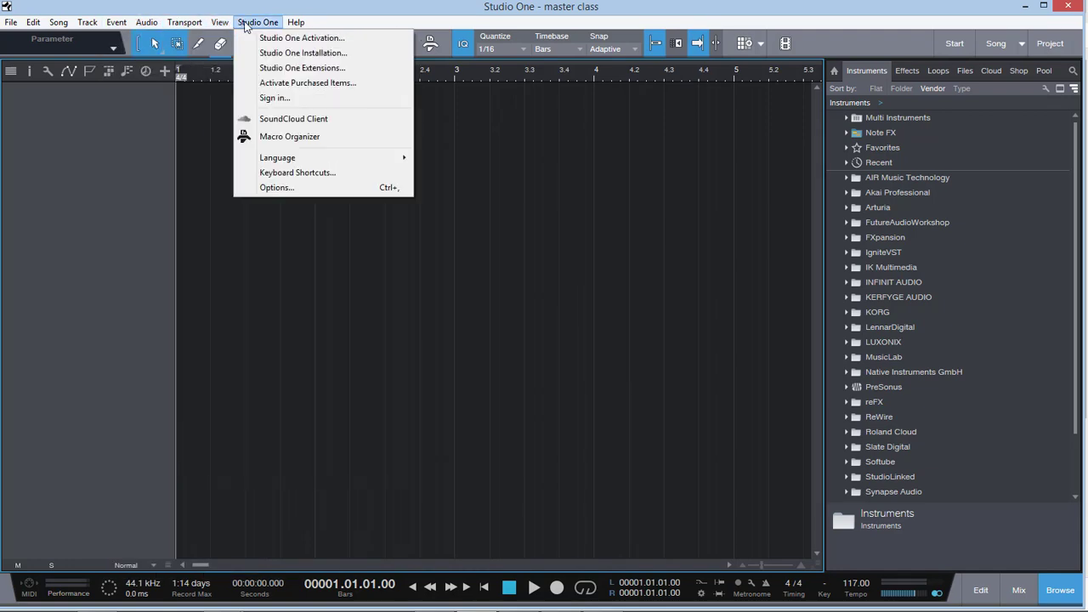
click(280, 189)
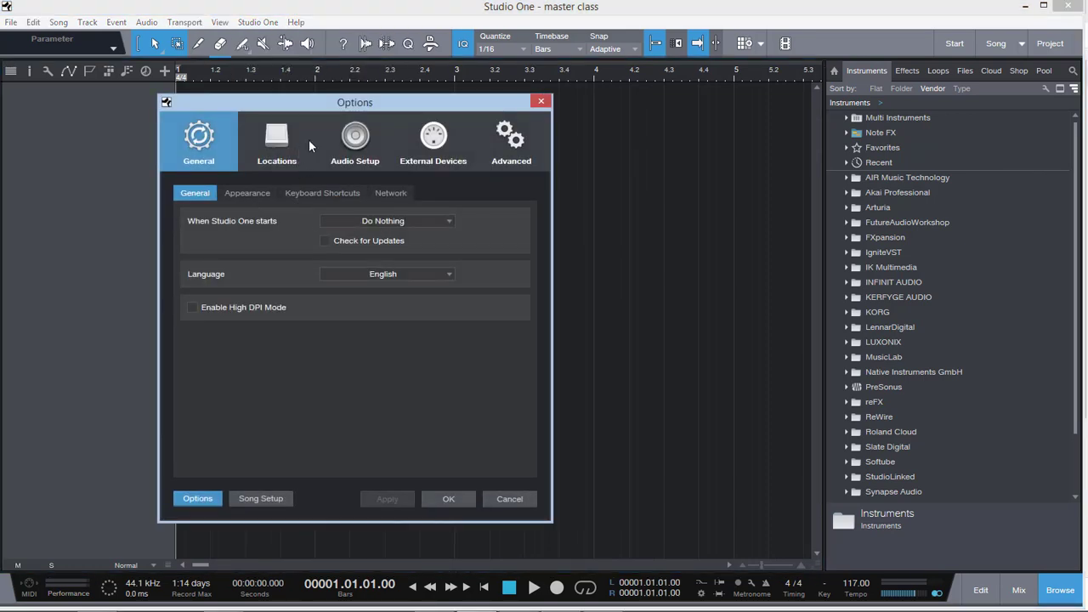
click(354, 145)
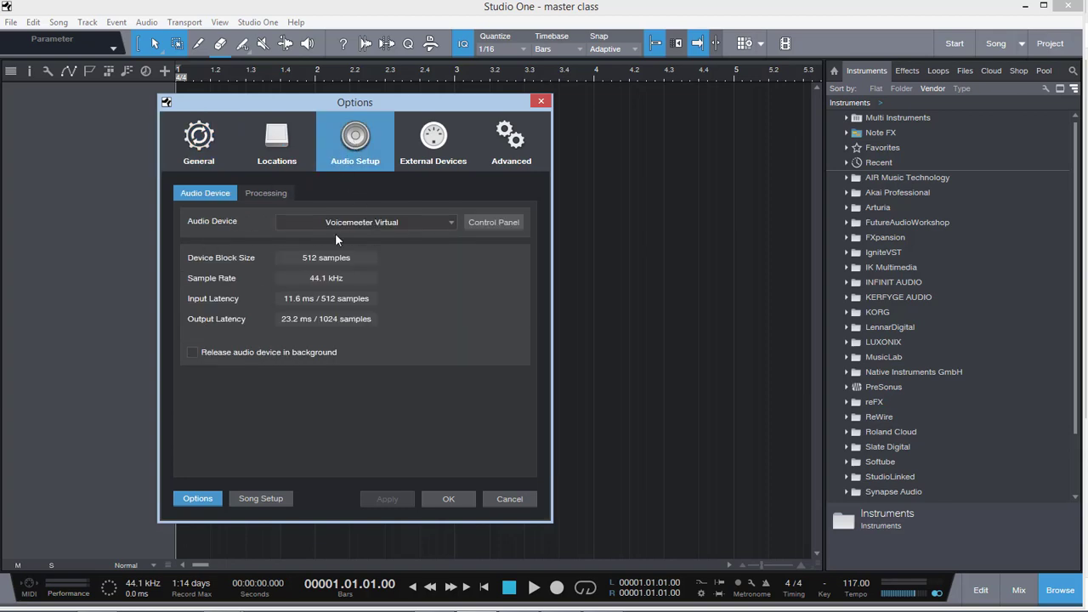
click(501, 498)
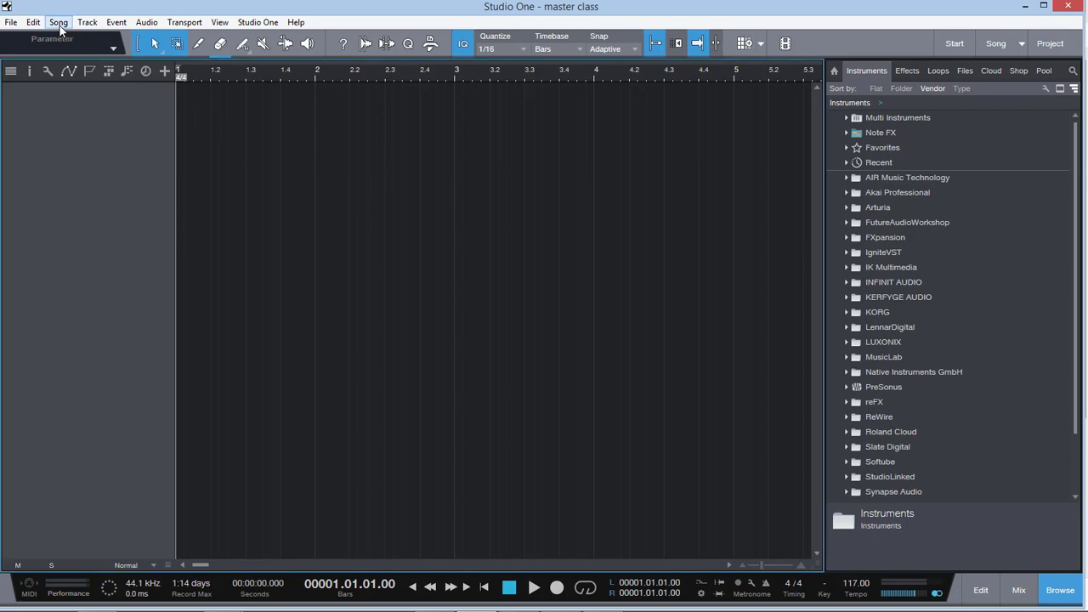
Review the general song setup and its available sample rates, keeping 44.1 kHz
click(59, 23)
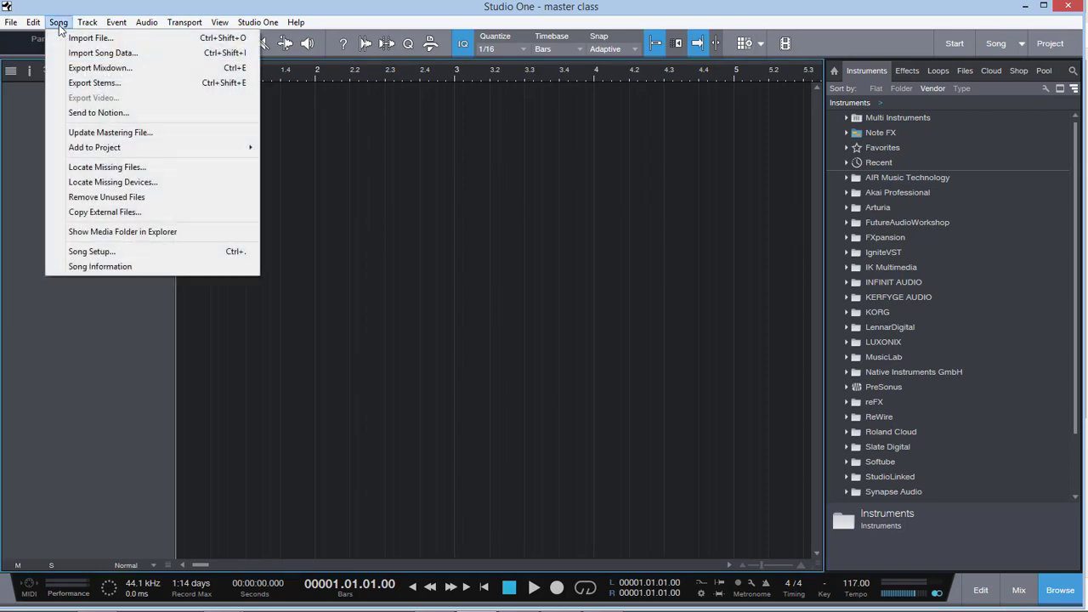
click(98, 253)
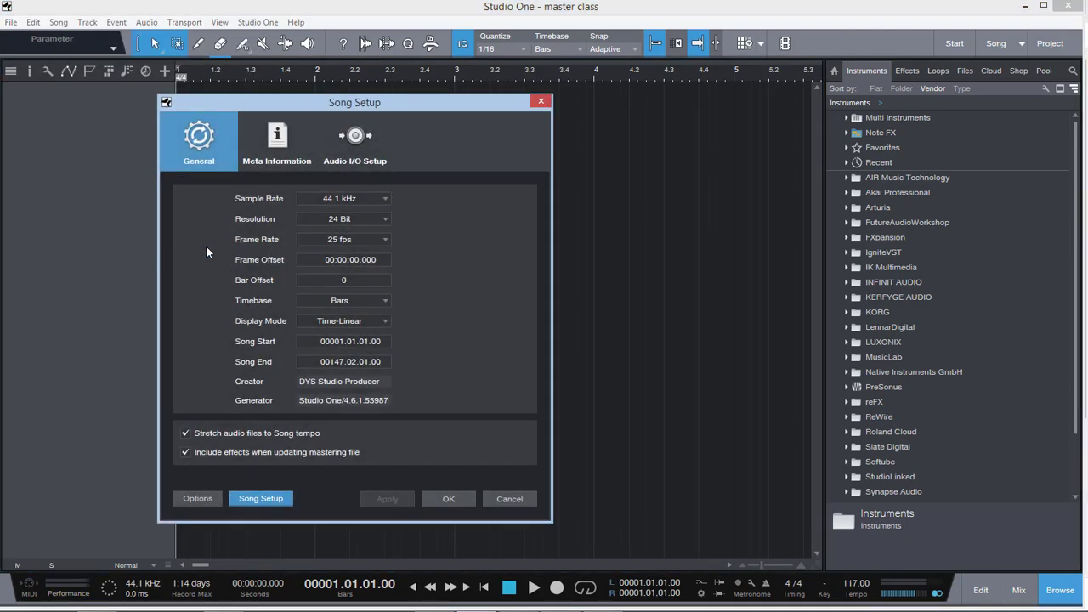
click(346, 198)
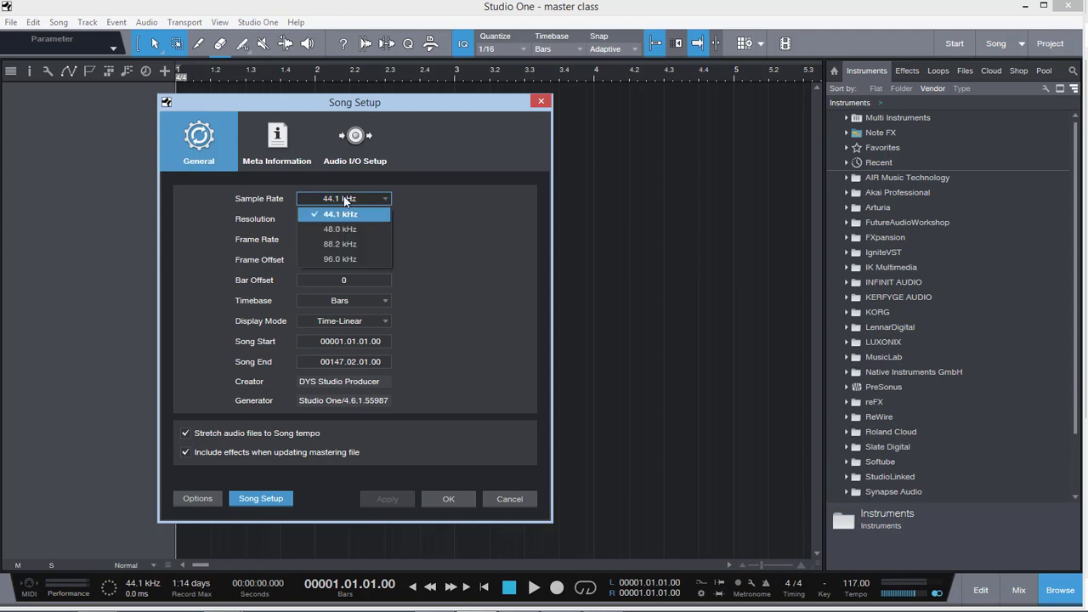
click(317, 216)
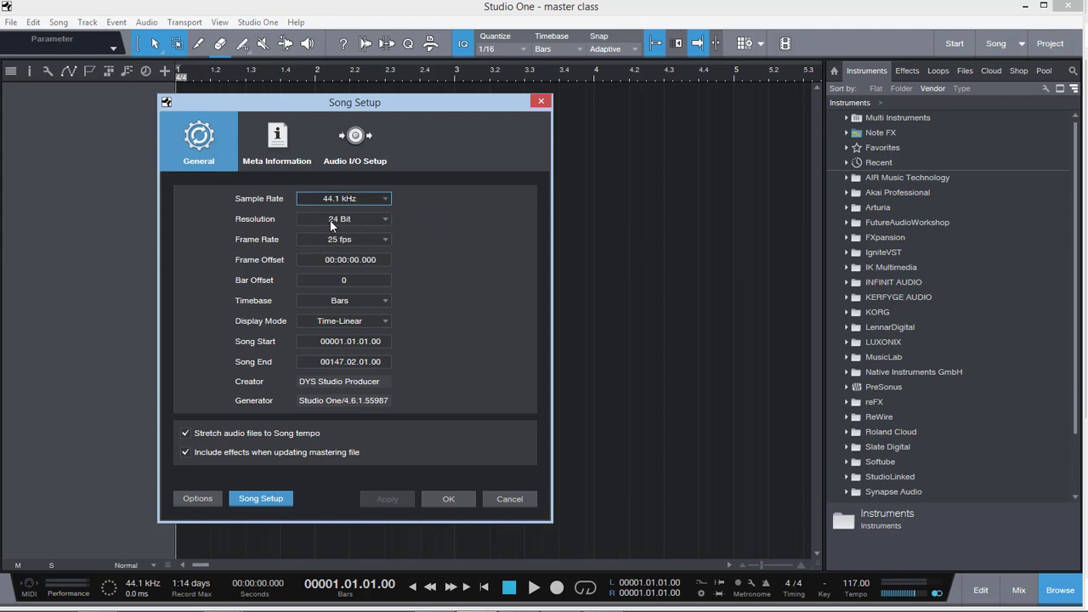
Examine the song's meta information fields, including composer, artist and artwork
click(278, 145)
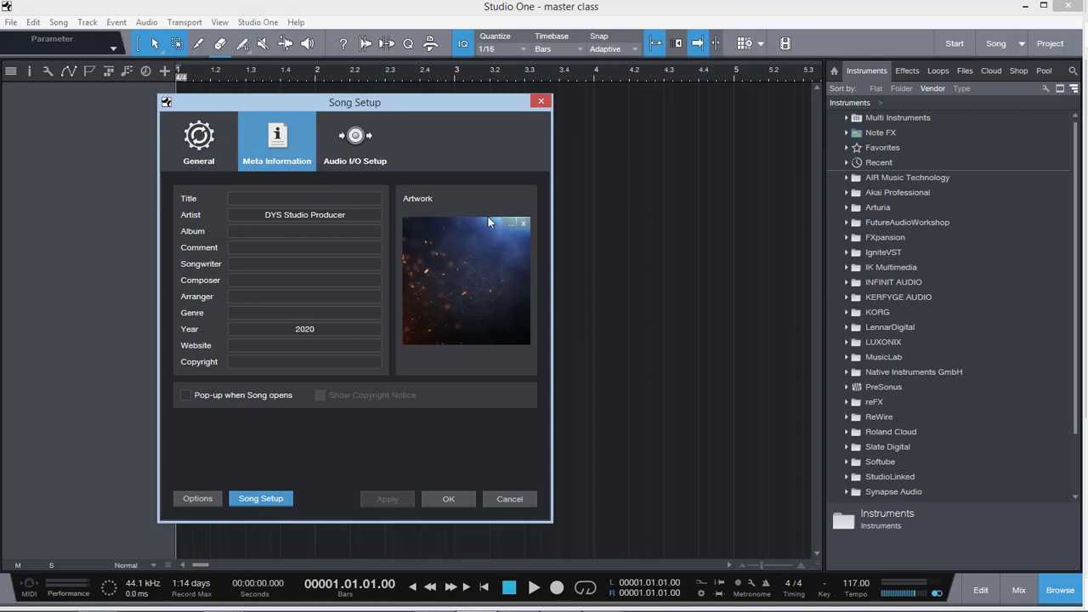
click(242, 280)
click(267, 213)
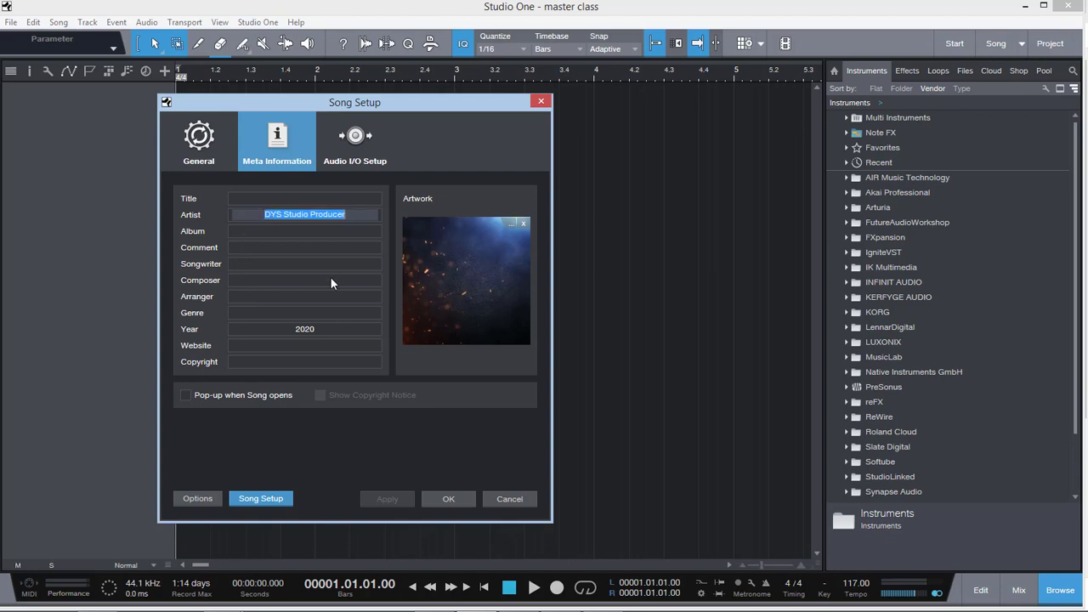
Add one mono and one stereo input to the song's audio input setup
click(356, 162)
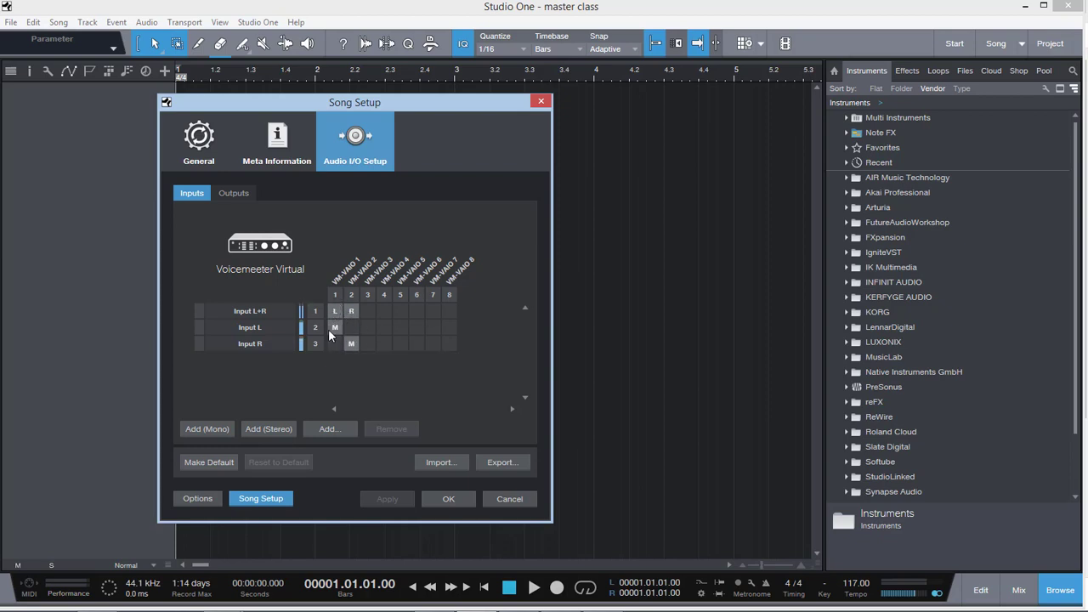
click(210, 432)
double_click(263, 361)
click(270, 378)
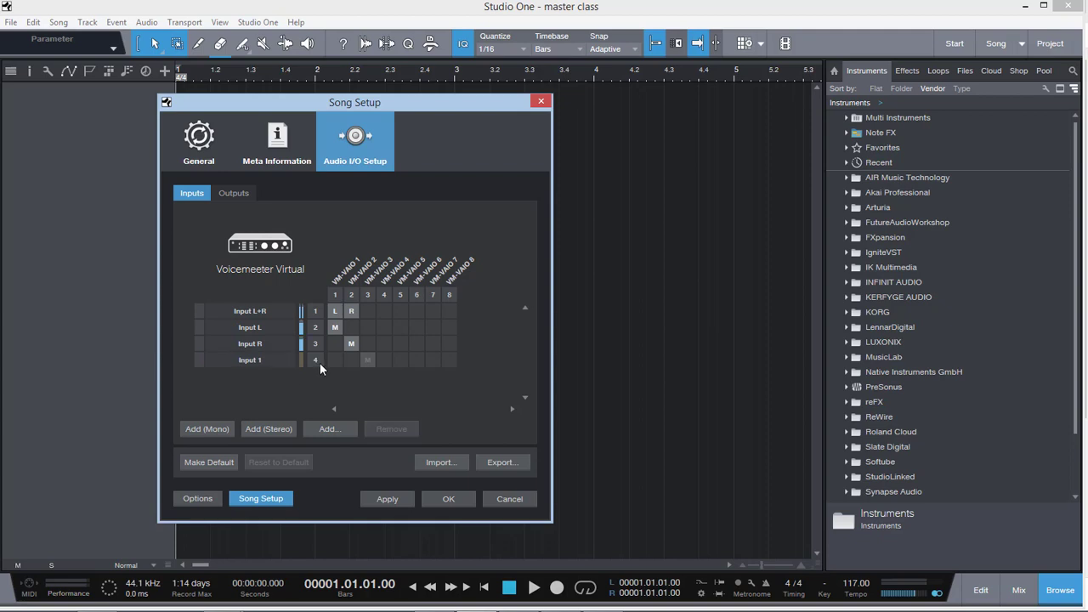
click(262, 432)
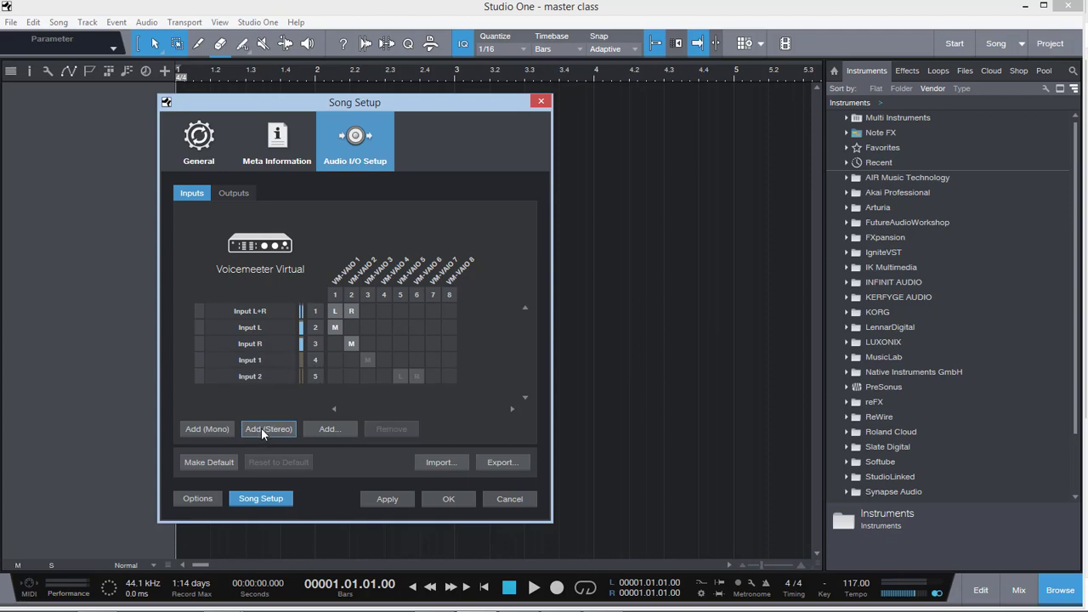
Delete the added stereo and mono inputs from the song's audio input setup
click(281, 376)
key(Delete)
click(272, 360)
key(Delete)
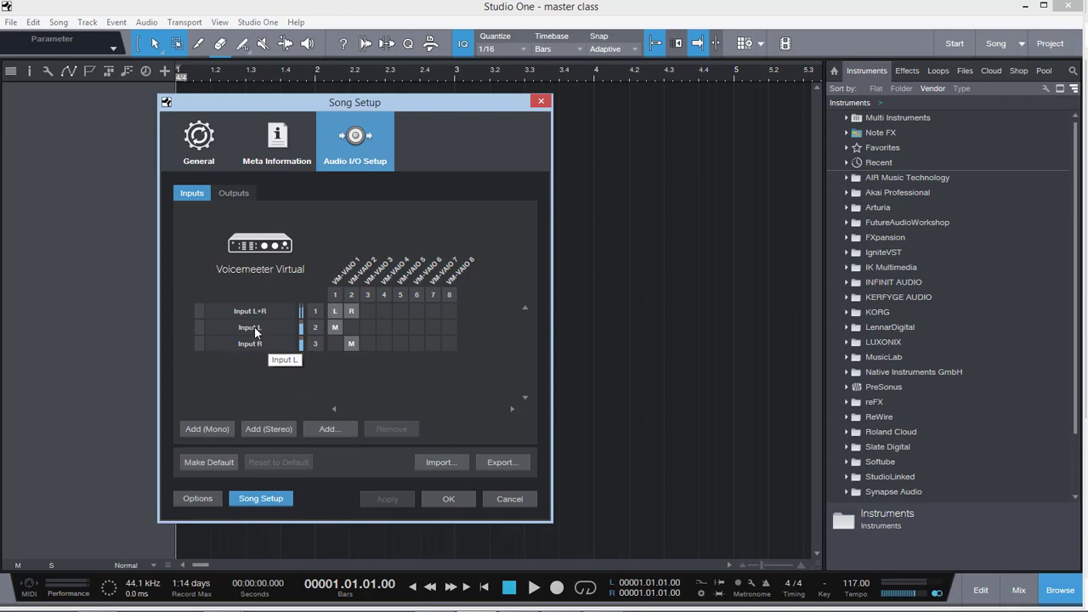
Examine the song's audio output and input routing, cancel the setup without changes, and play the empty song briefly
click(230, 195)
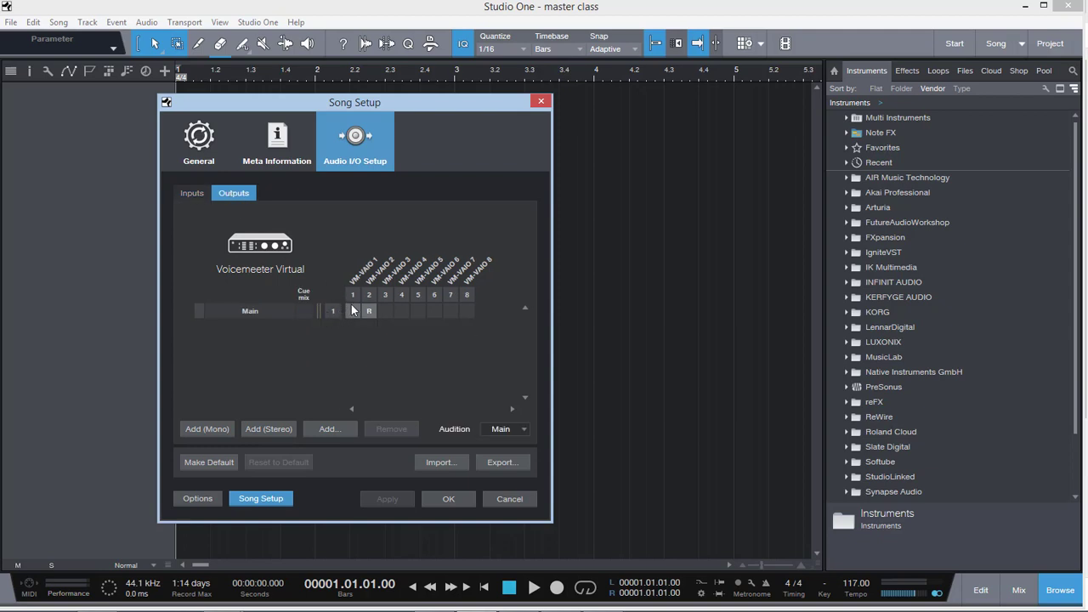
click(194, 198)
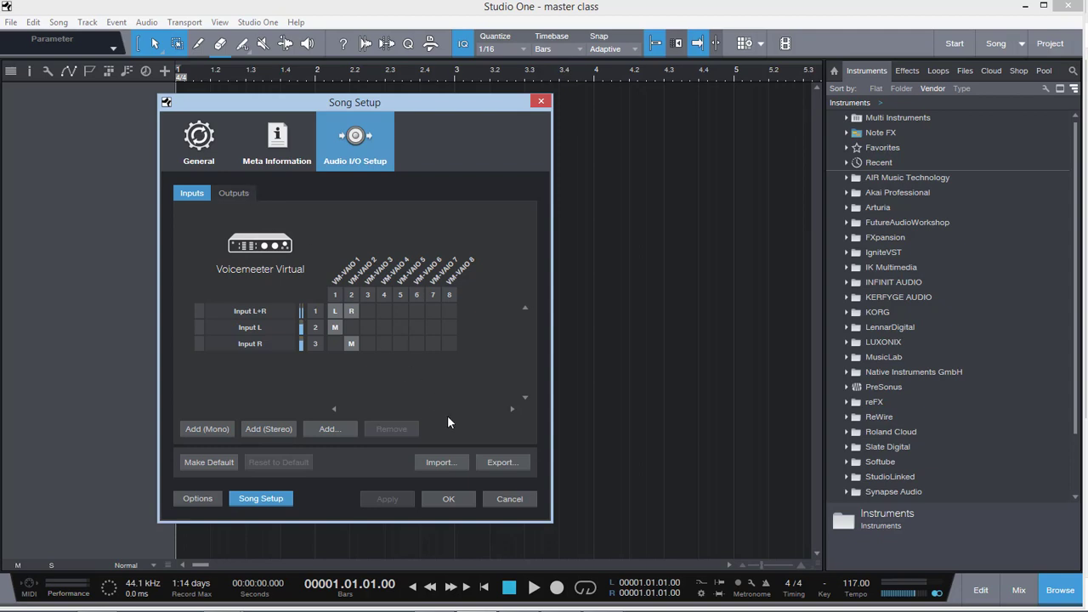
click(509, 499)
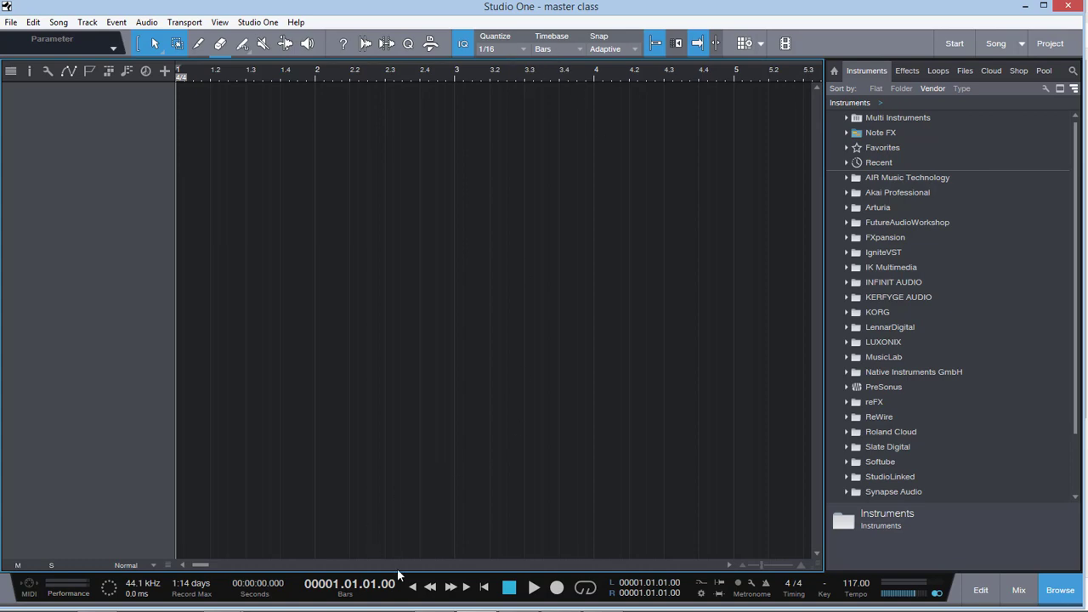
click(250, 75)
key(space)
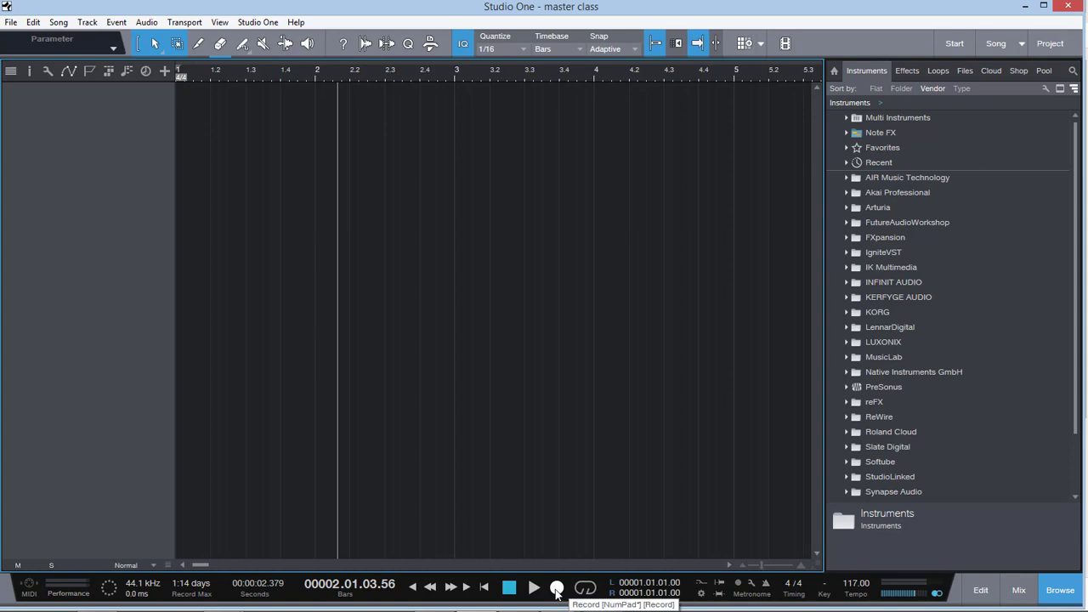
Switch to File Explorer and import all night demo.mp4 from the lady ice 2019 folder in Pictures into the song
mouse_move(228, 601)
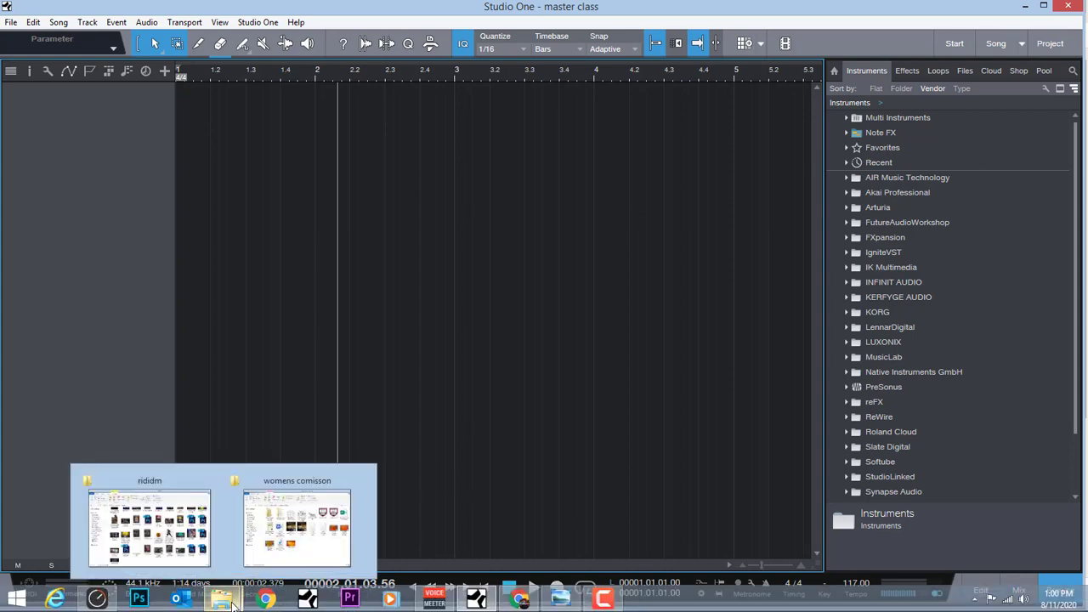
click(149, 523)
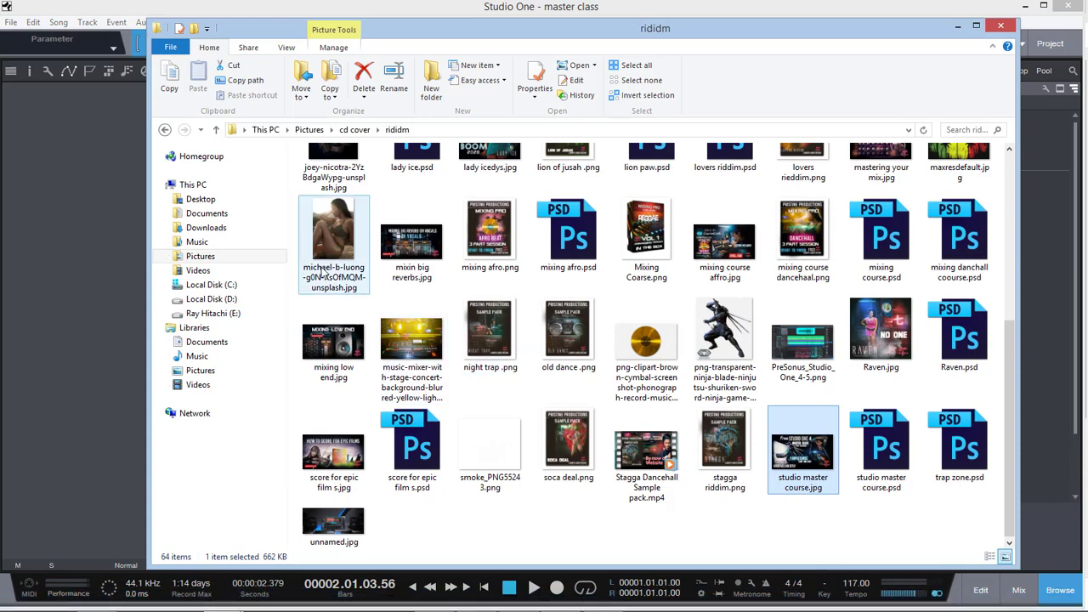
click(204, 244)
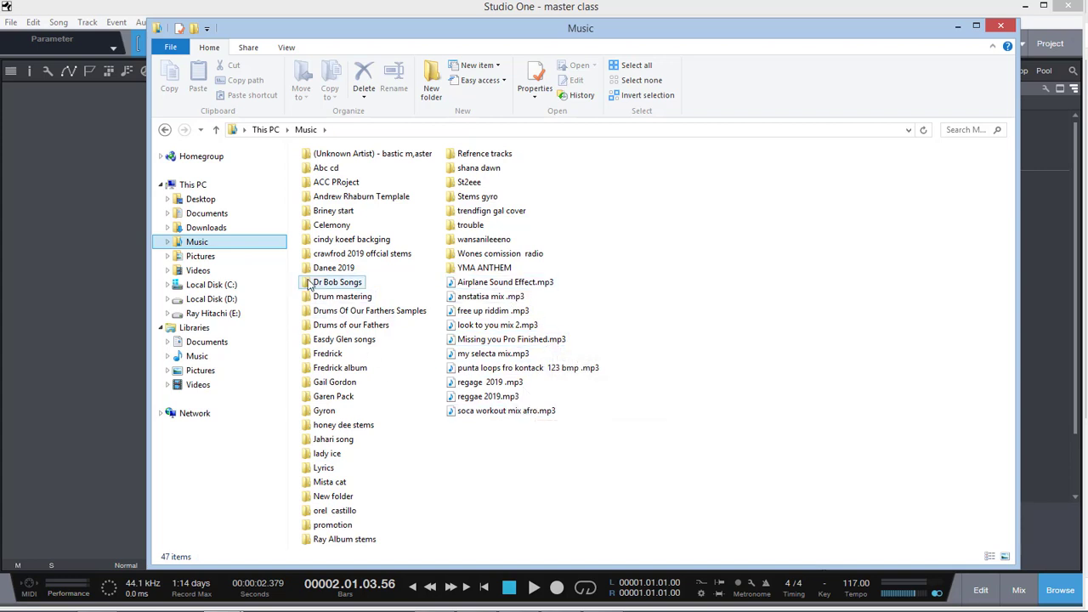
click(246, 258)
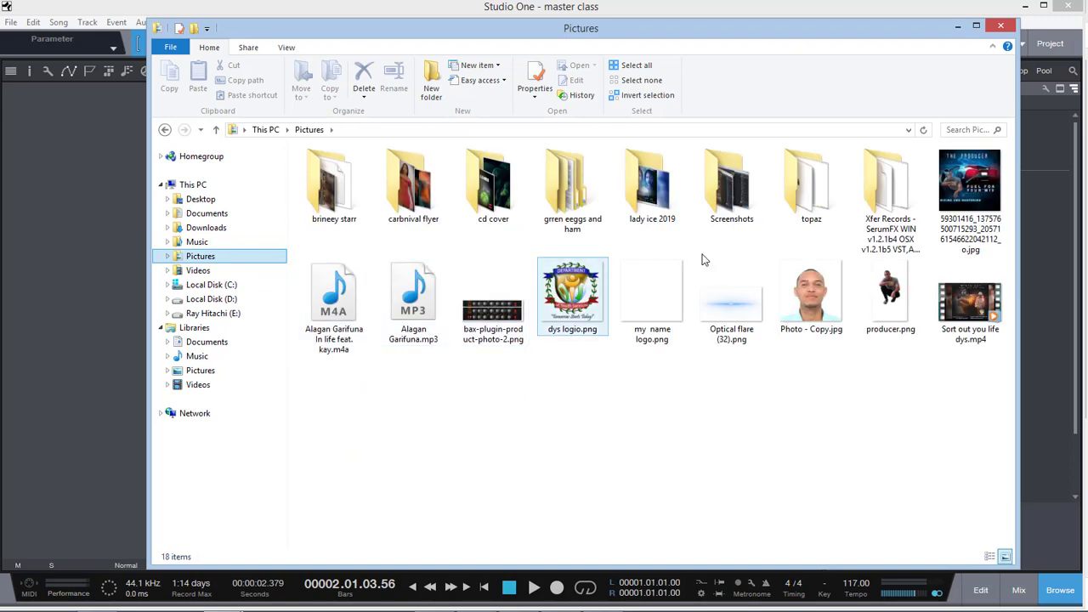
double_click(663, 204)
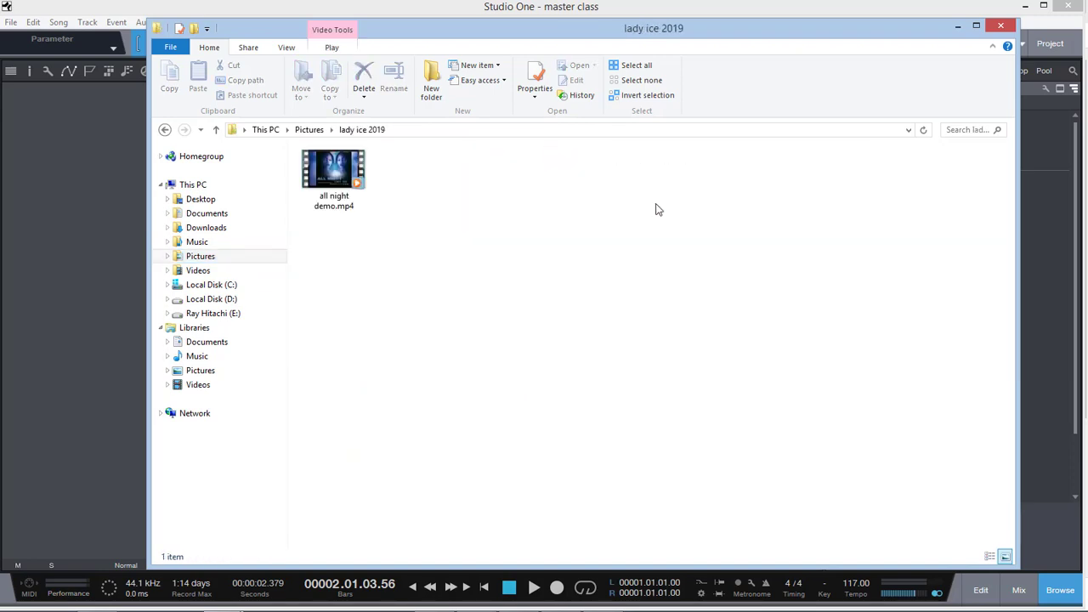
click(353, 195)
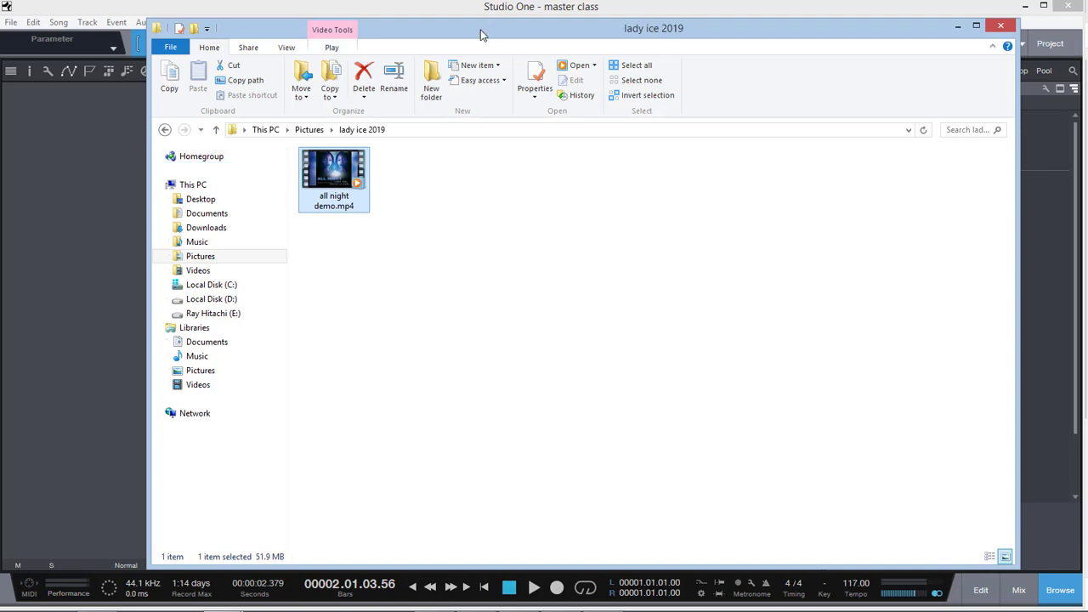
drag(480, 33, 703, 48)
drag(574, 212, 226, 247)
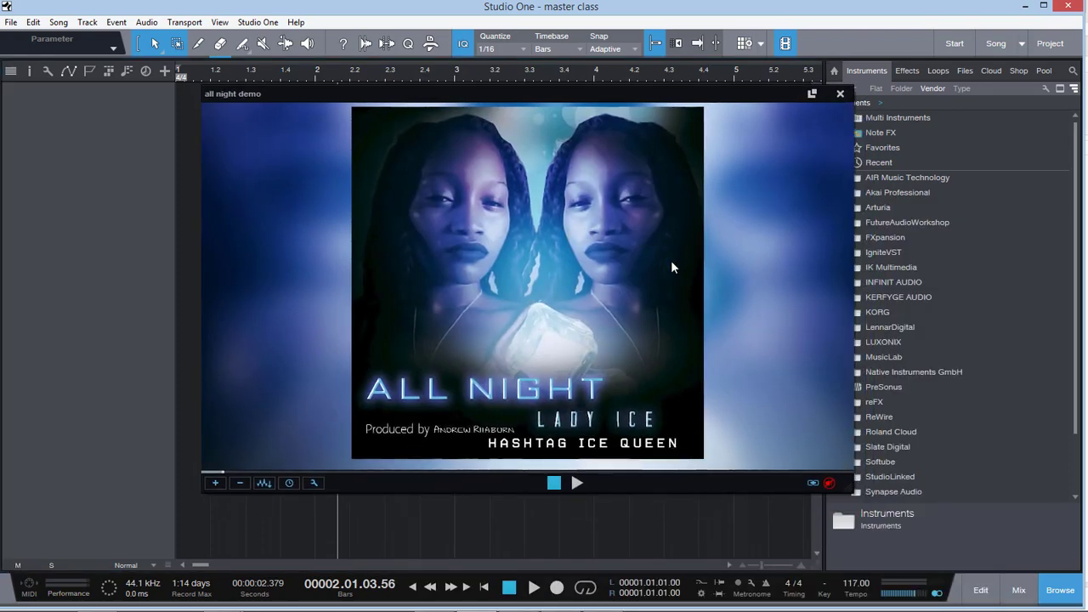
Preview the all night demo video by playing and stopping it twice in its player
click(575, 483)
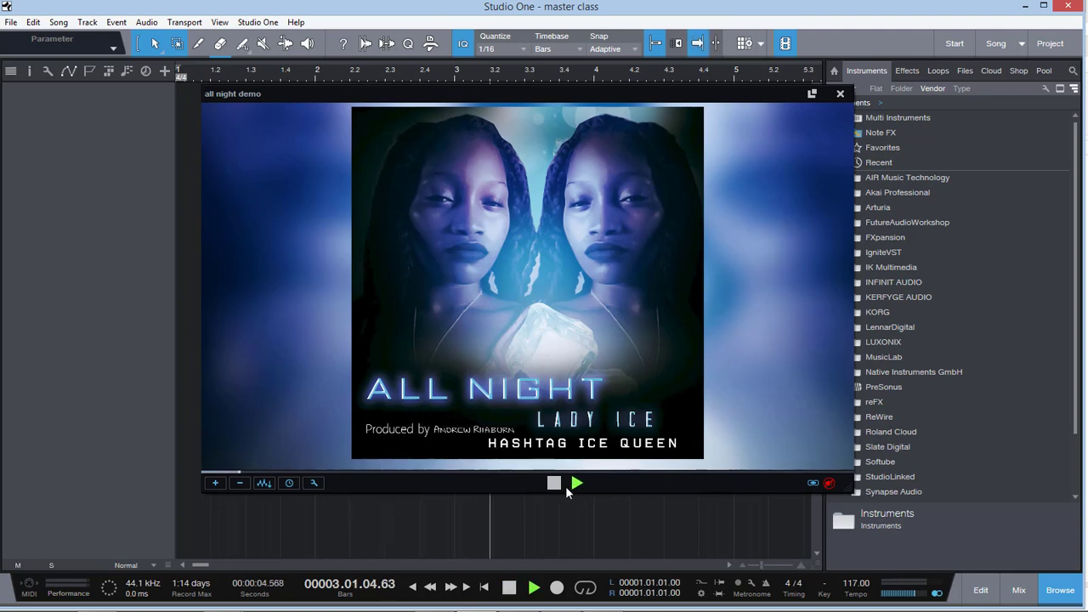
click(557, 487)
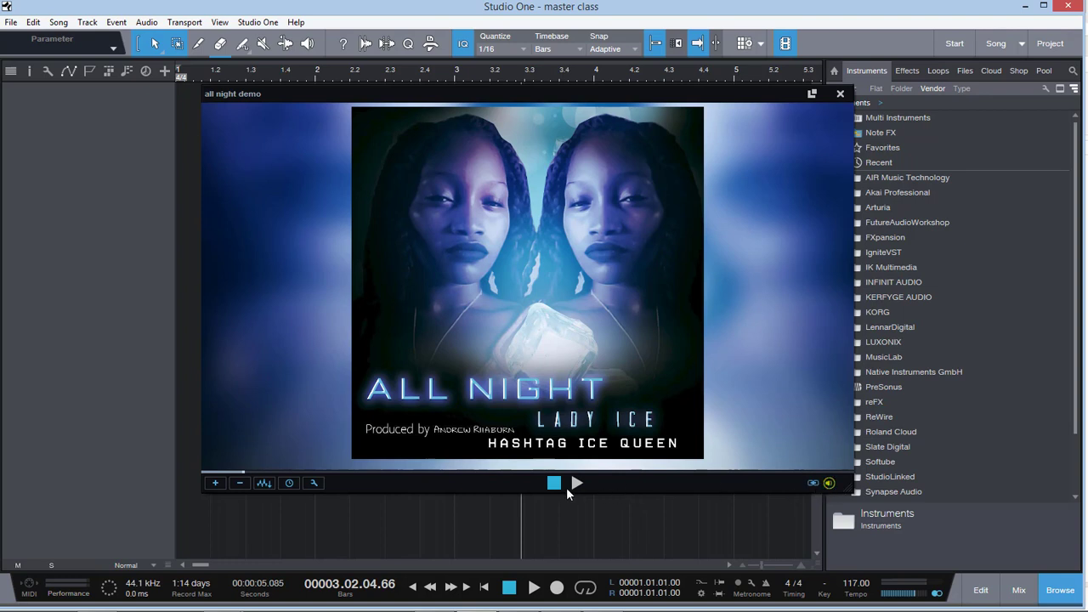
click(576, 484)
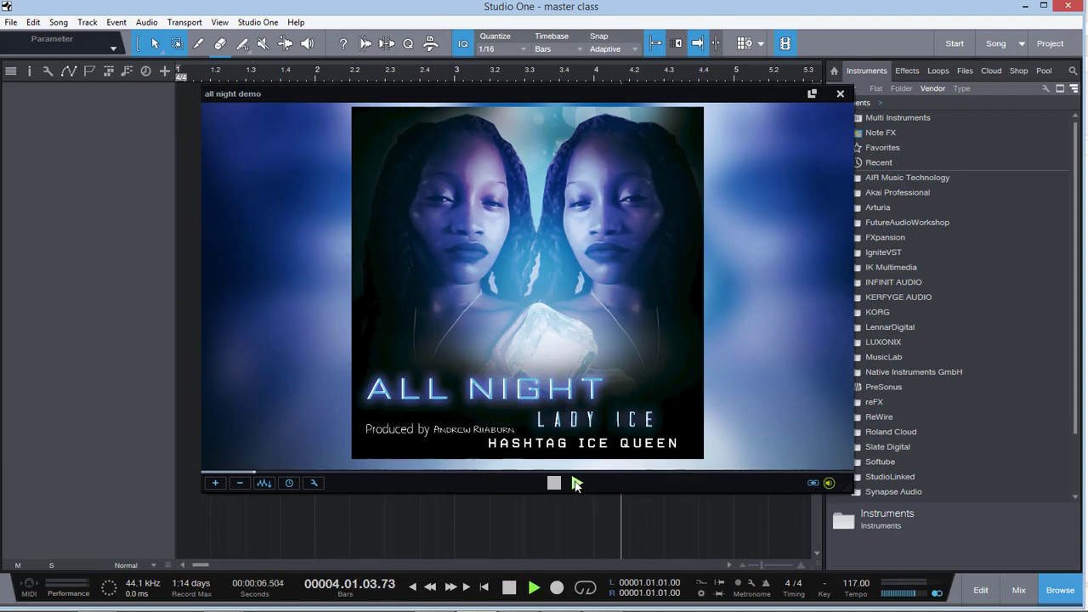
click(555, 484)
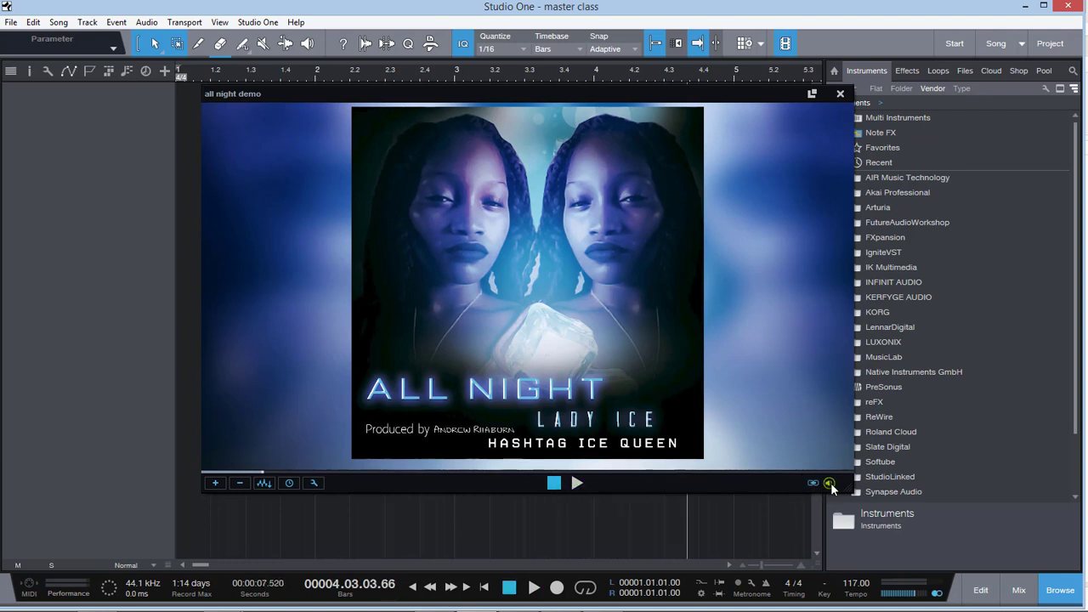
Move the video player aside and extract the video's audio to a new track
drag(440, 95, 546, 35)
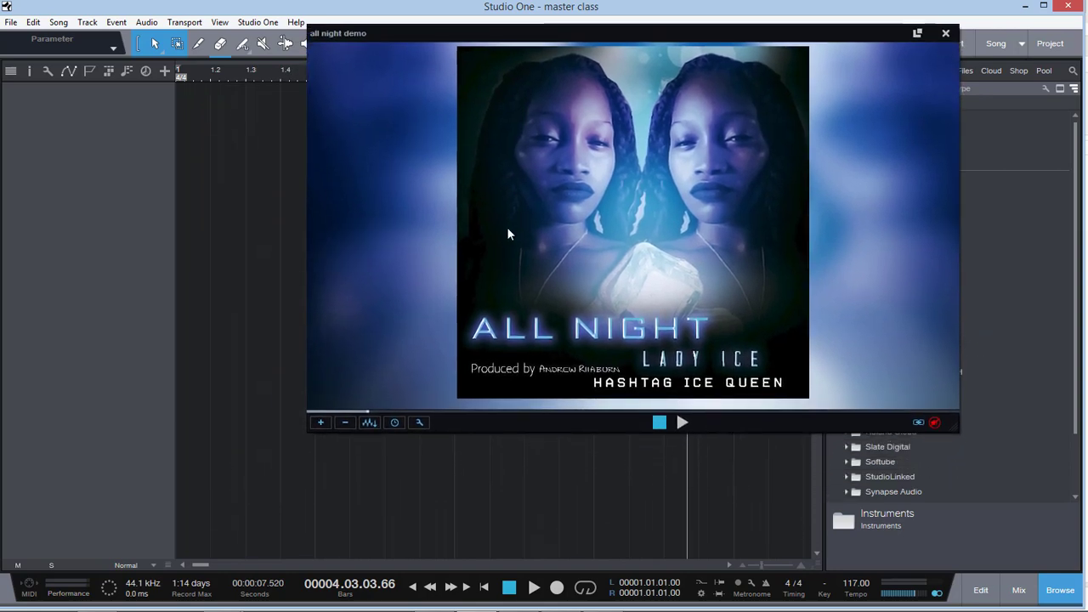
click(369, 423)
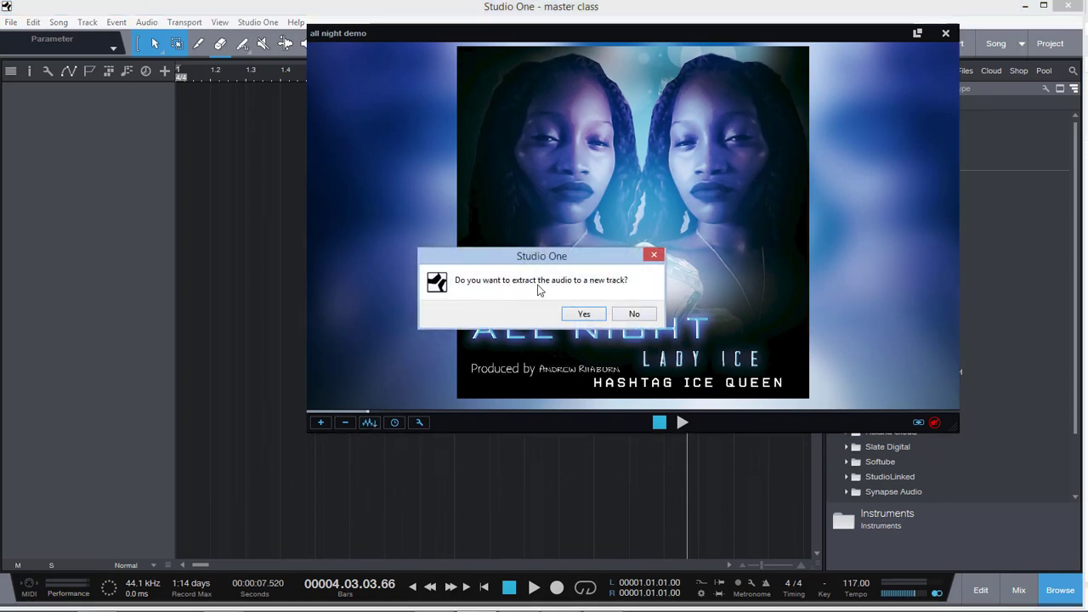
click(584, 317)
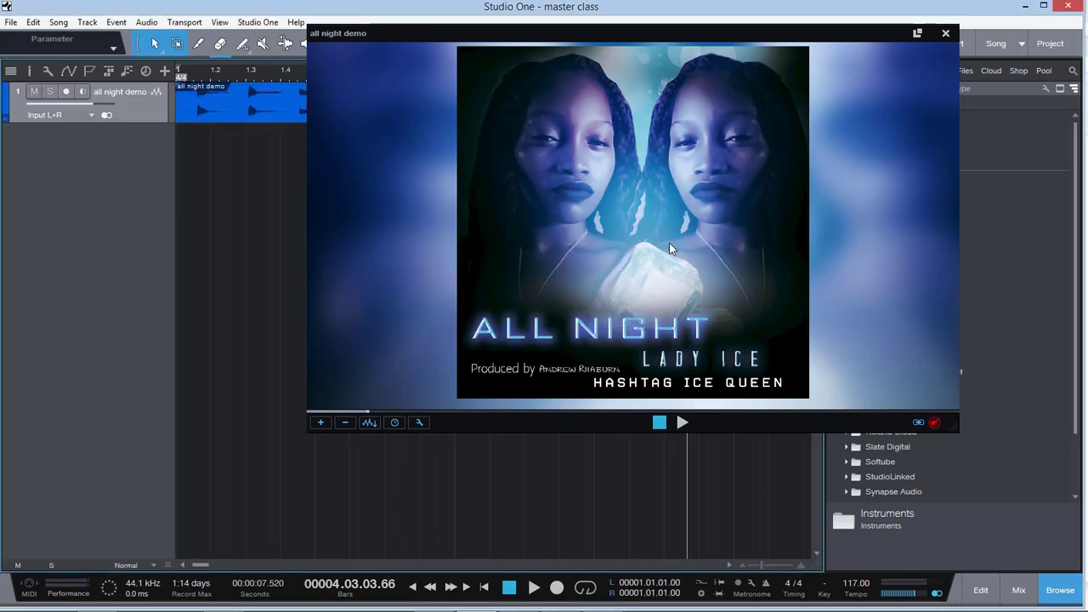
Enlarge the all night demo track's height, uncover more of its waveform, and play it together with the video from near the start
click(195, 74)
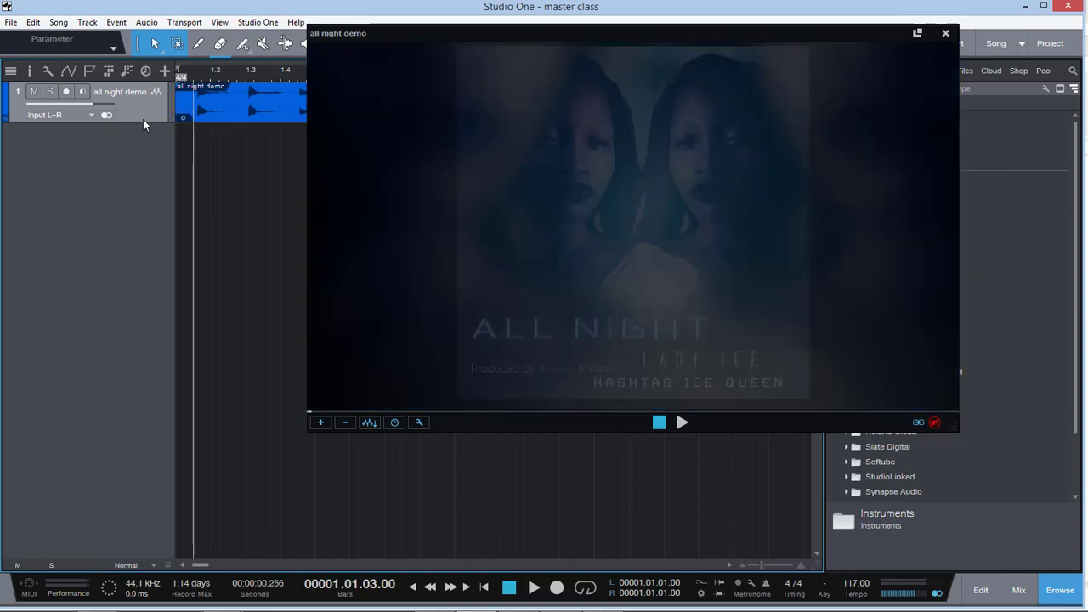
drag(144, 123, 144, 232)
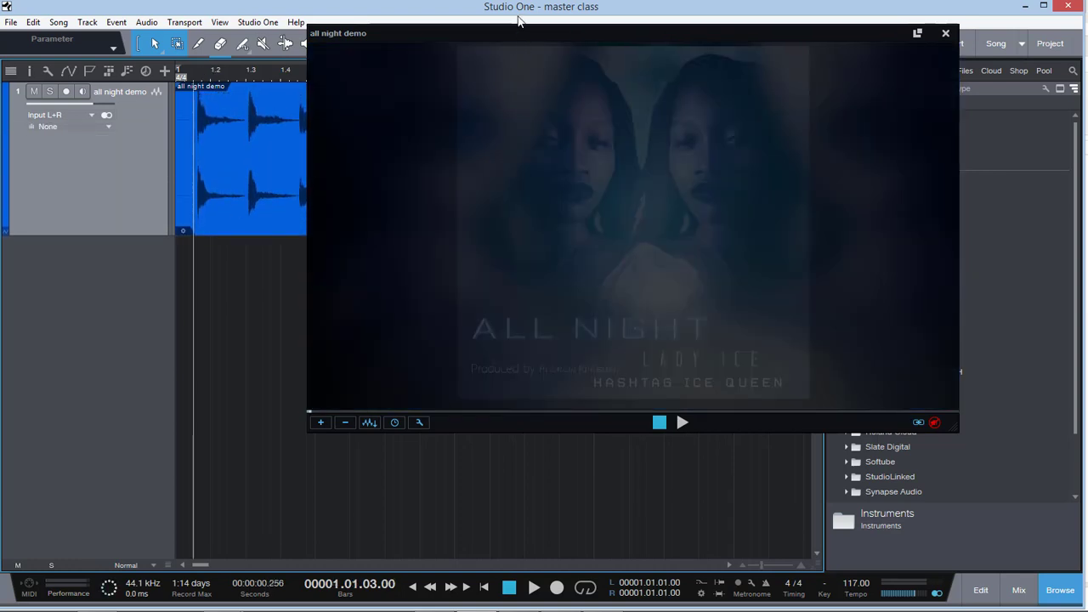
drag(477, 37, 542, 46)
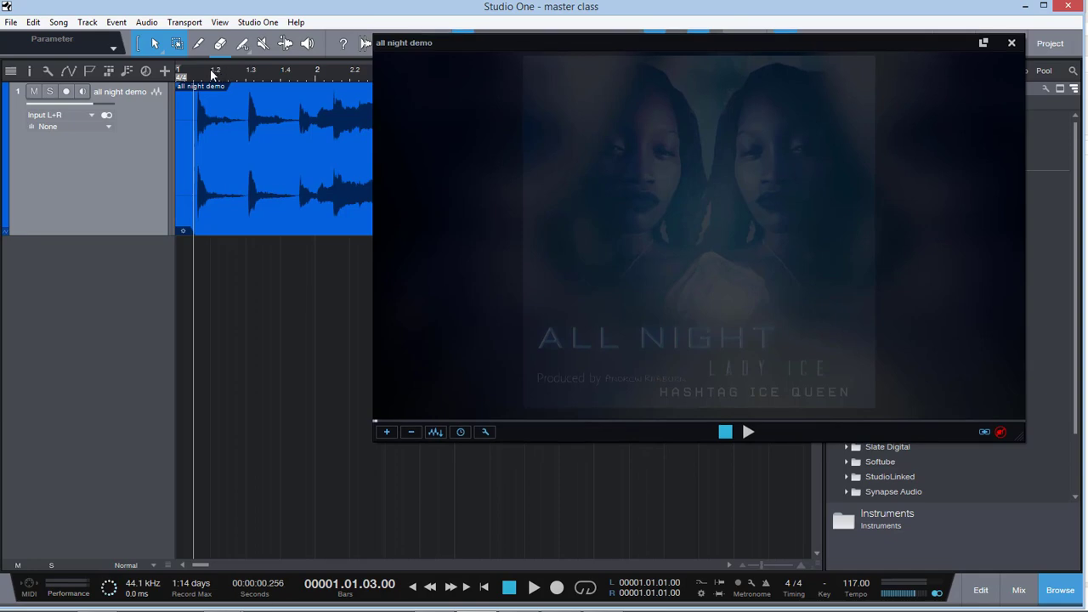
click(189, 73)
key(space)
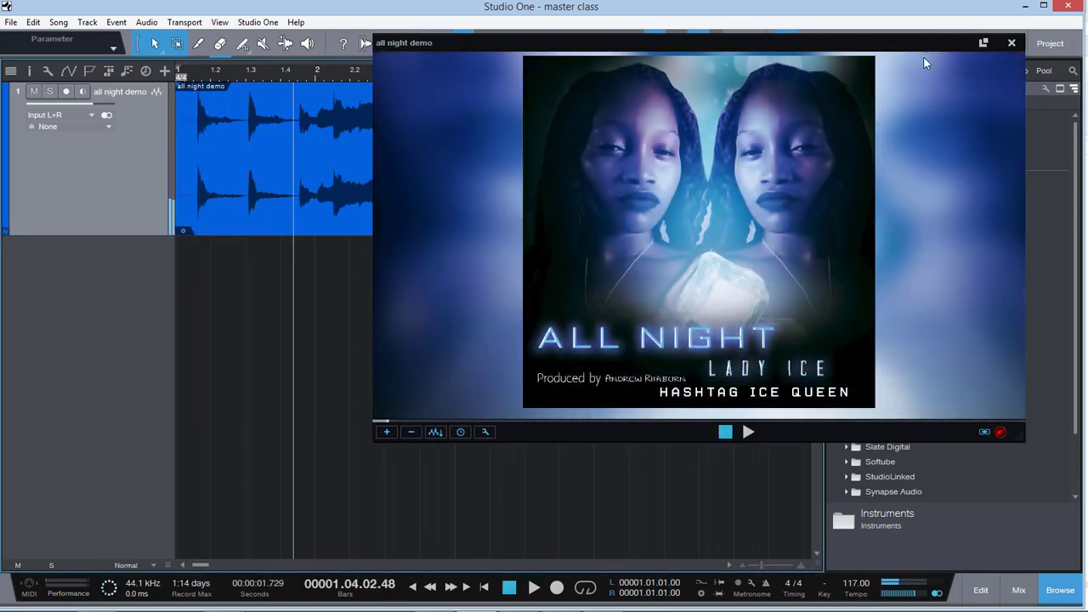
Close the video player and zoom the arrangement out to show the whole all night demo clip
click(1012, 44)
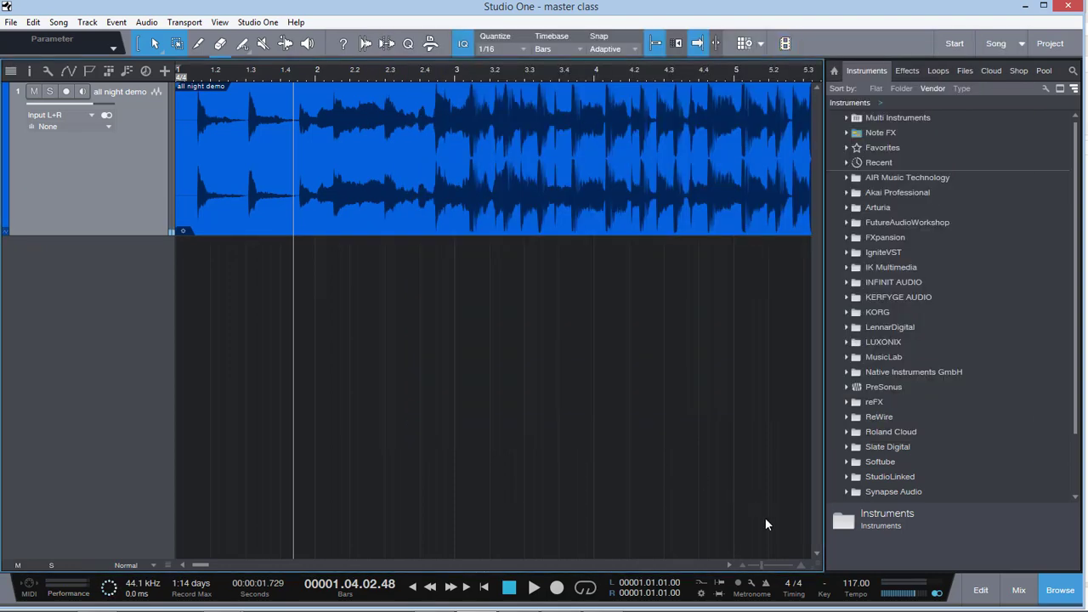
drag(763, 570, 750, 575)
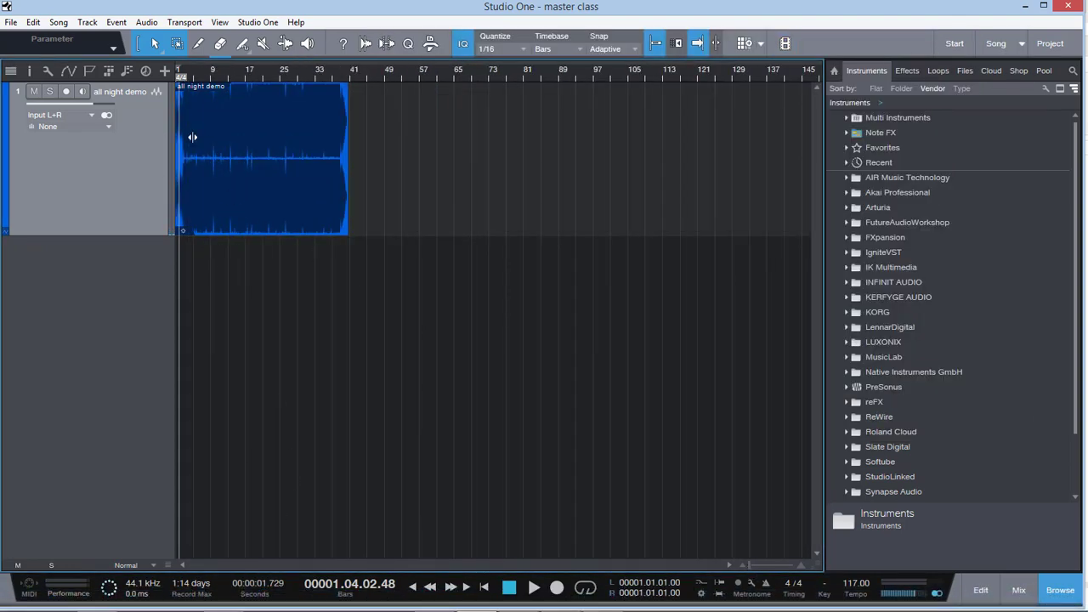
Look through the file commands and the dialog for opening an existing song, and cancel it
click(11, 23)
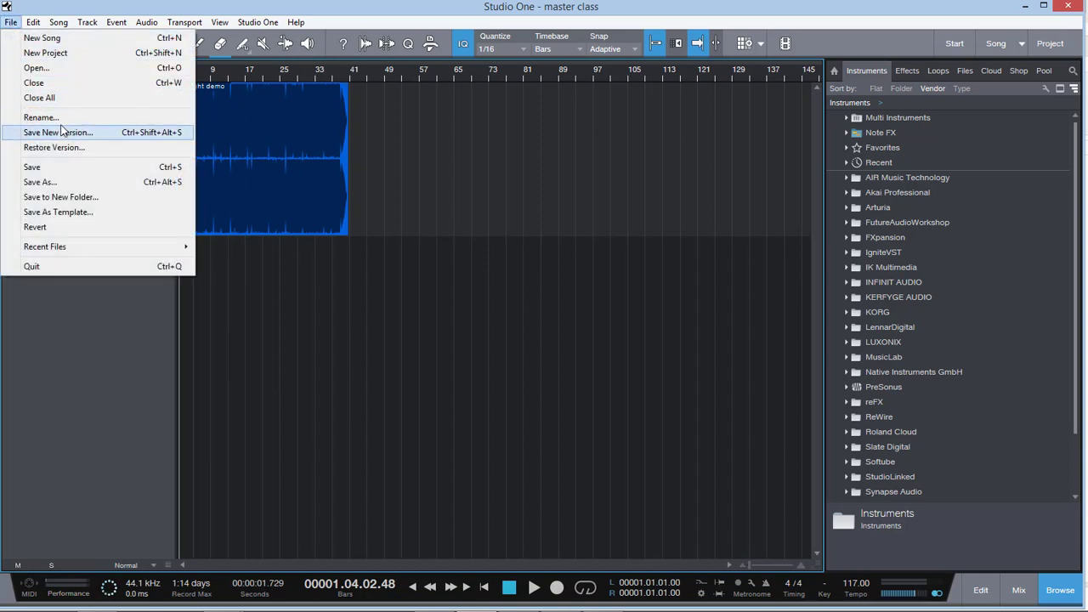
click(36, 68)
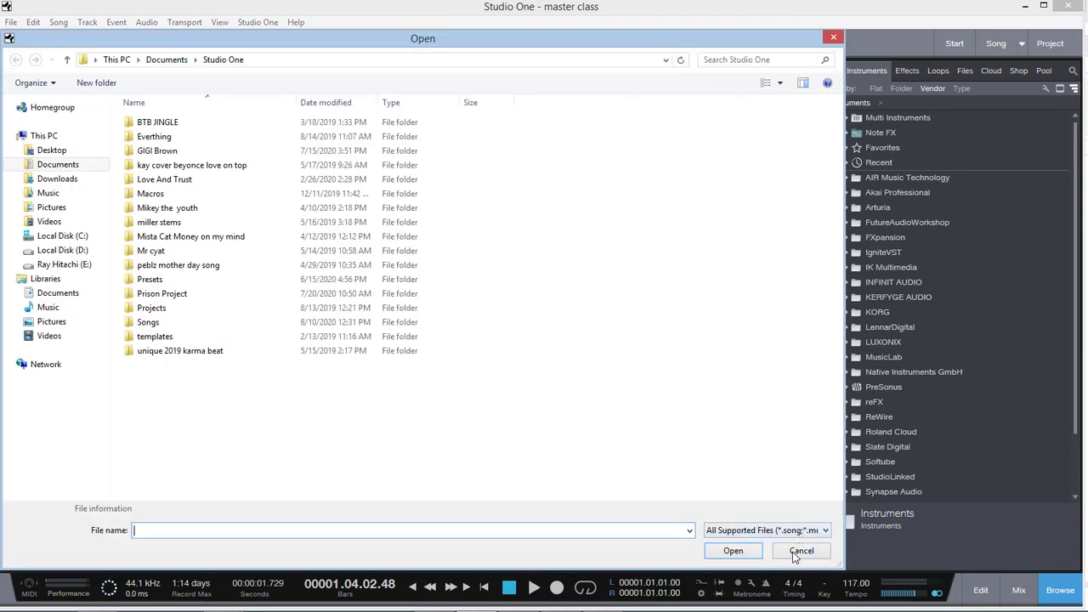
click(796, 552)
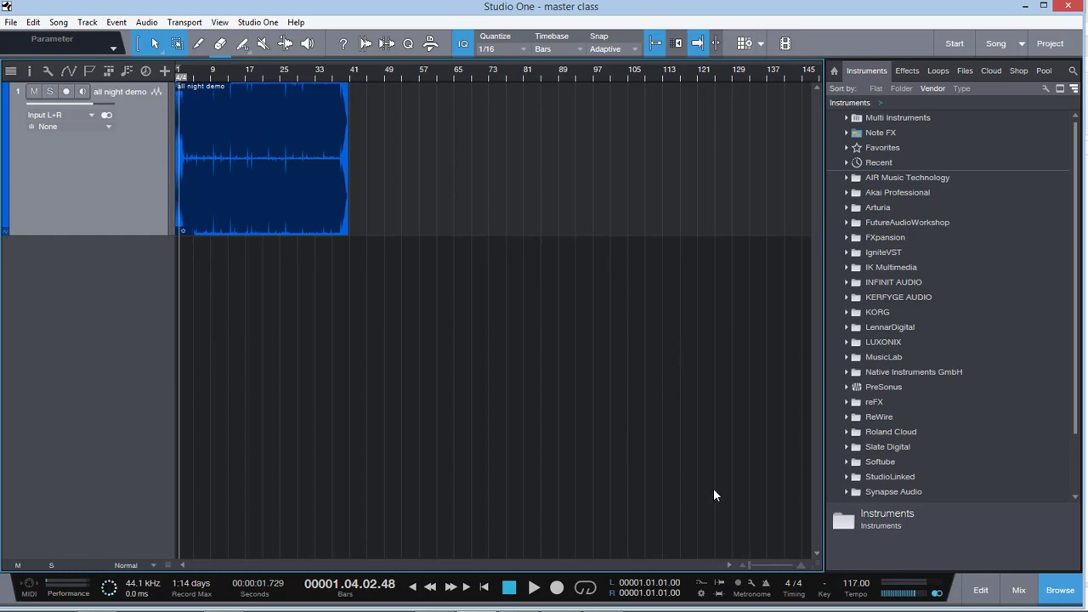
Play the song briefly from bar 9 and review the Timebase options and bar resolutions, keeping Bars
click(212, 77)
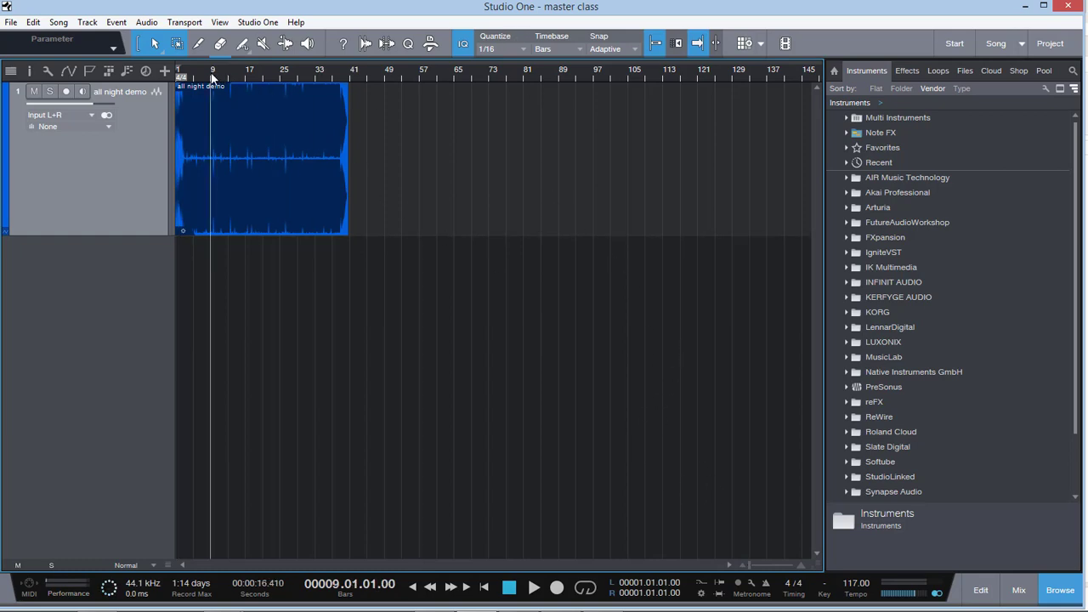
key(space)
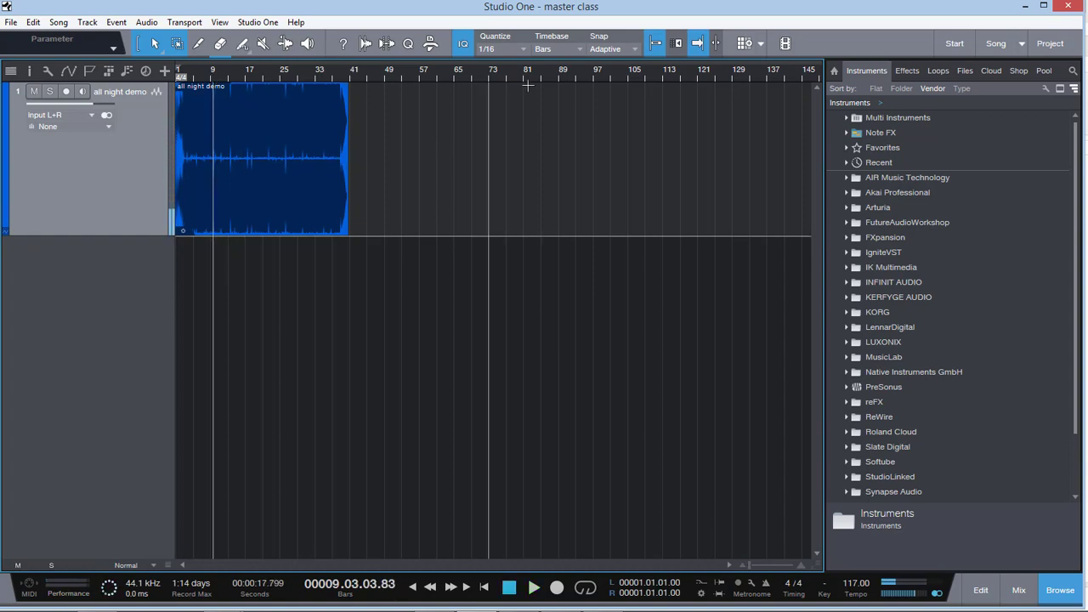
click(580, 49)
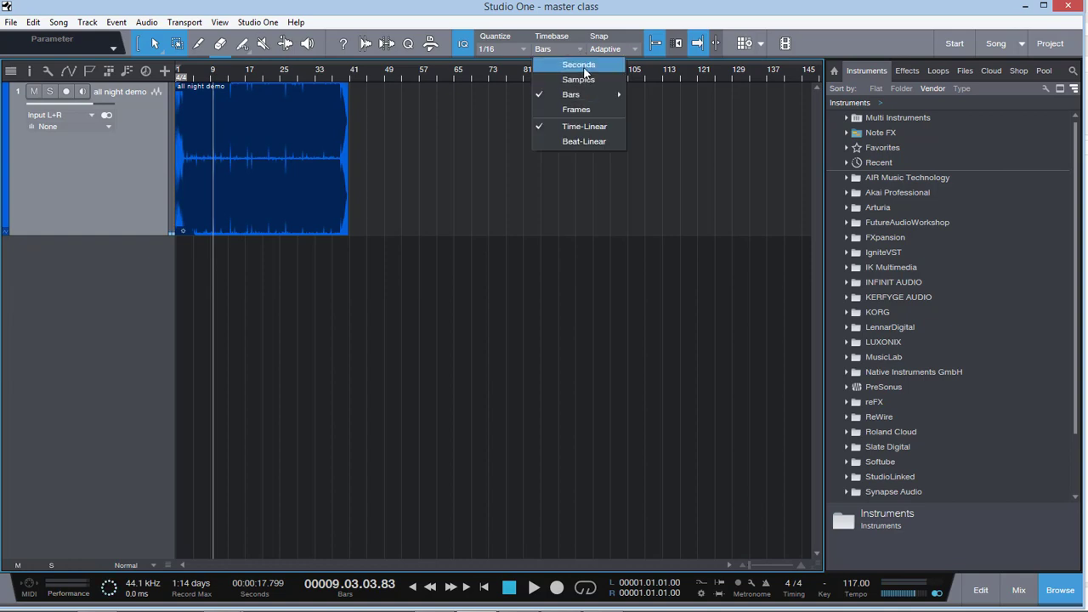
mouse_move(574, 95)
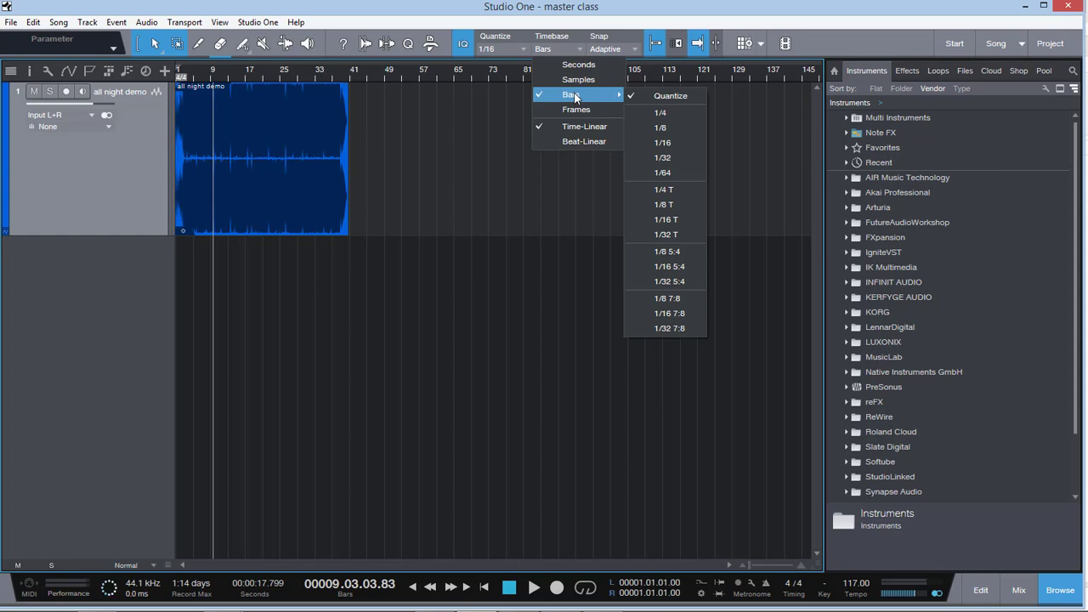
click(466, 126)
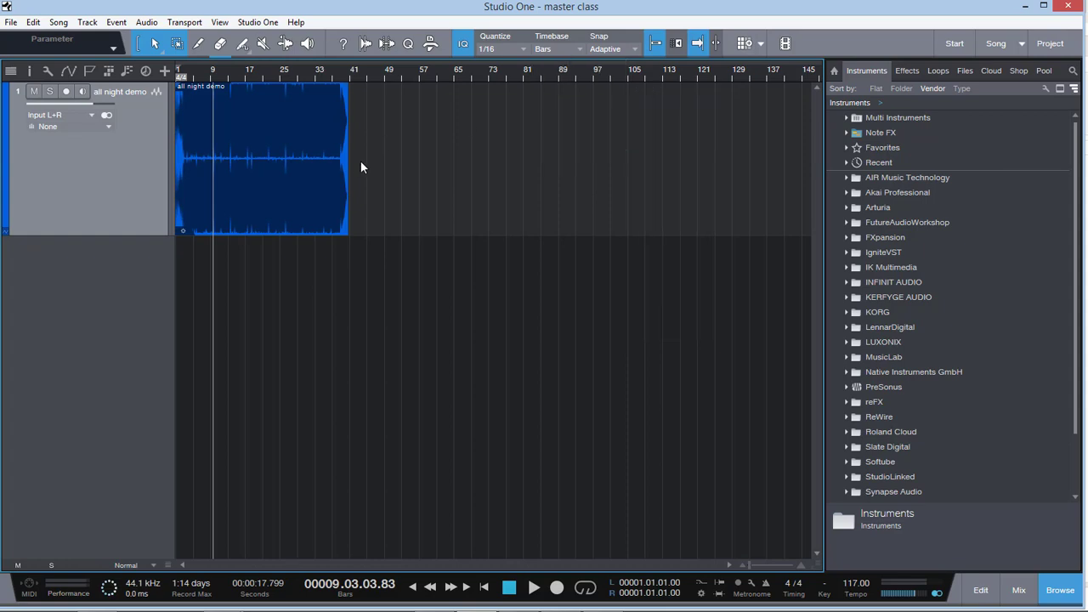
Move the playhead along the ruler to bar 37 and check the Quantize setting, keeping 1/16
drag(312, 75, 422, 73)
click(332, 68)
click(528, 46)
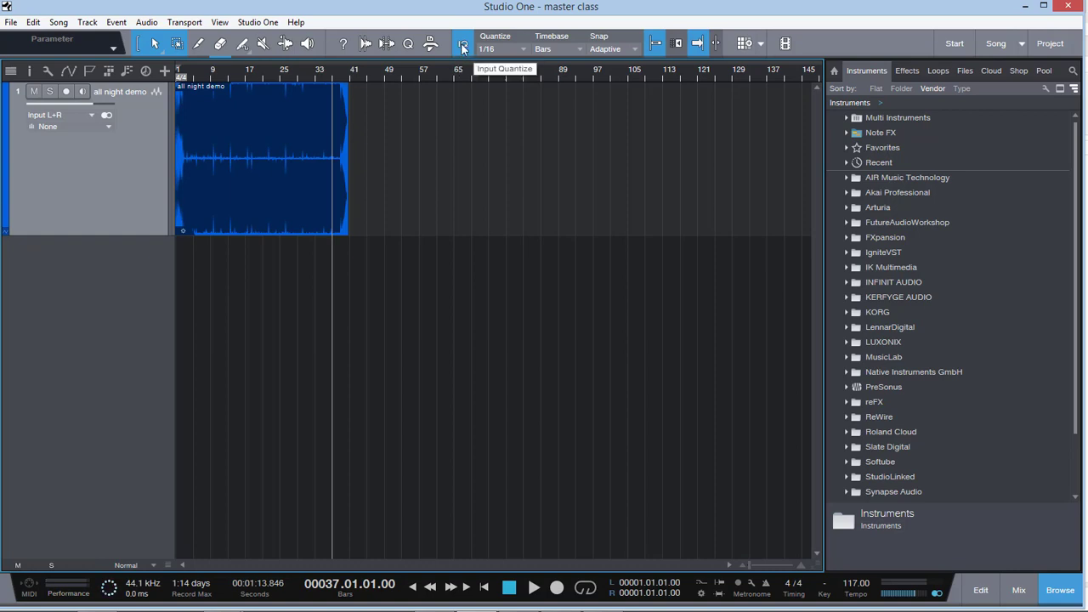
Review the Snap options, keeping Adaptive, and play from about bar 58 with snapping turned off
click(624, 52)
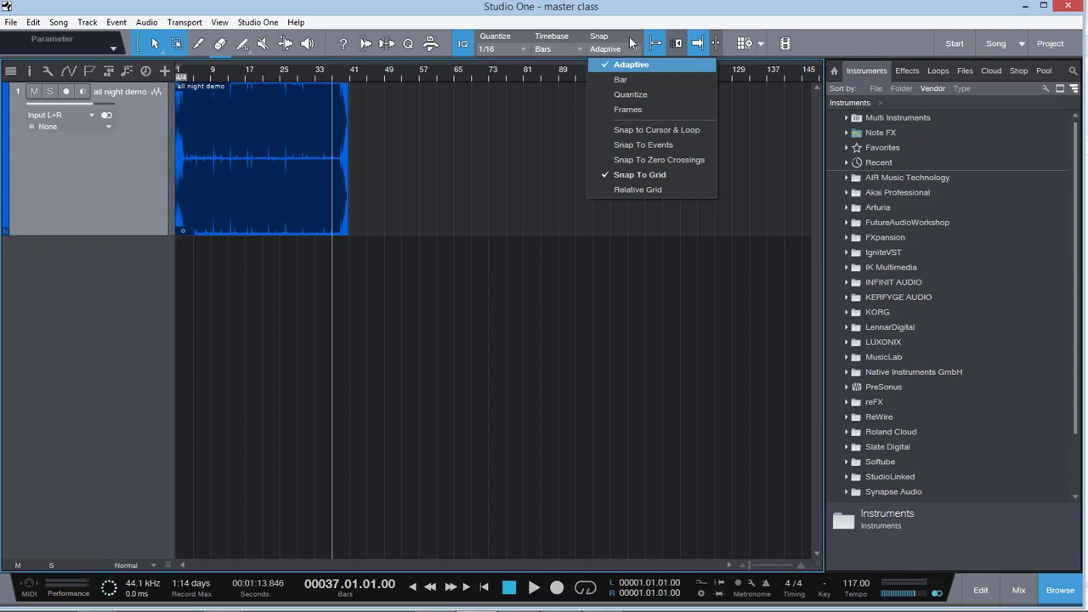
click(633, 46)
drag(372, 72, 429, 74)
key(space)
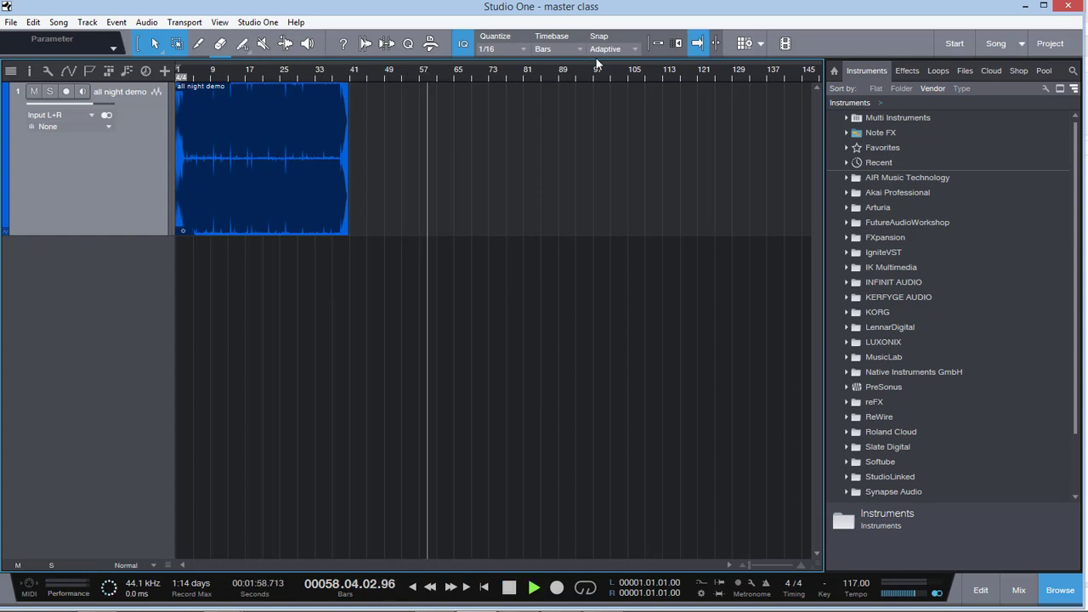
Turn snapping back on, move the playhead to about bar 52 during playback, and stop the song
click(655, 46)
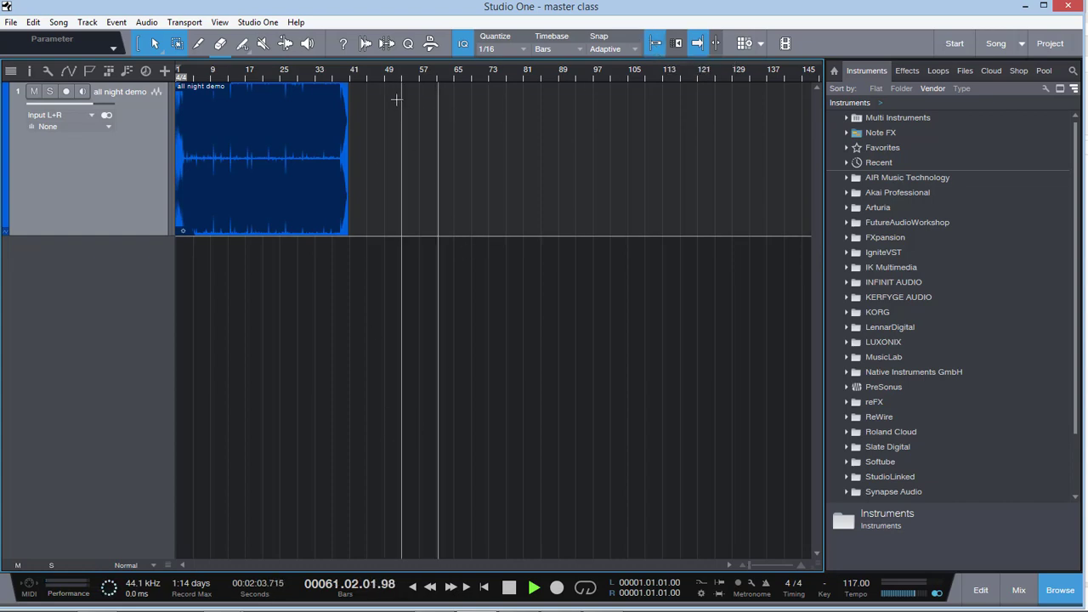
click(367, 75)
click(397, 75)
key(f)
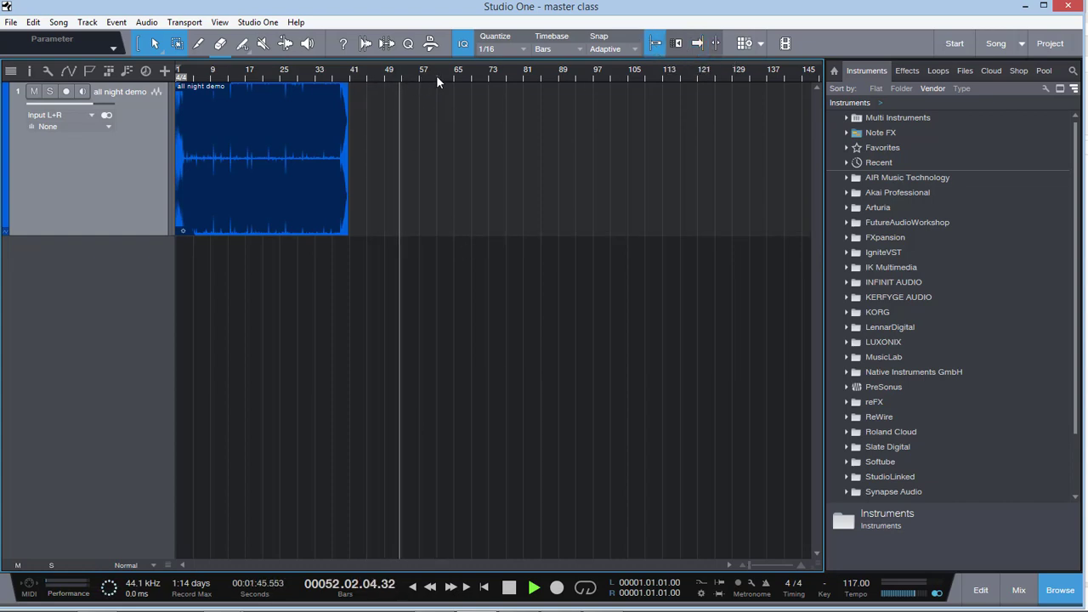
key(space)
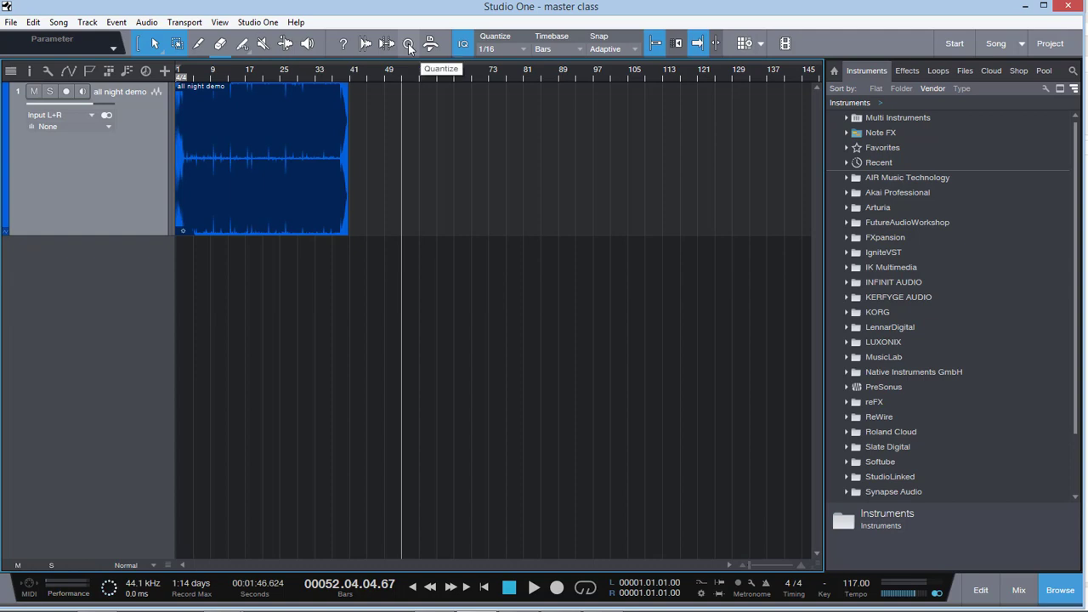
Select the all night demo event and review the Quantize options for it, closing them without changes
click(297, 198)
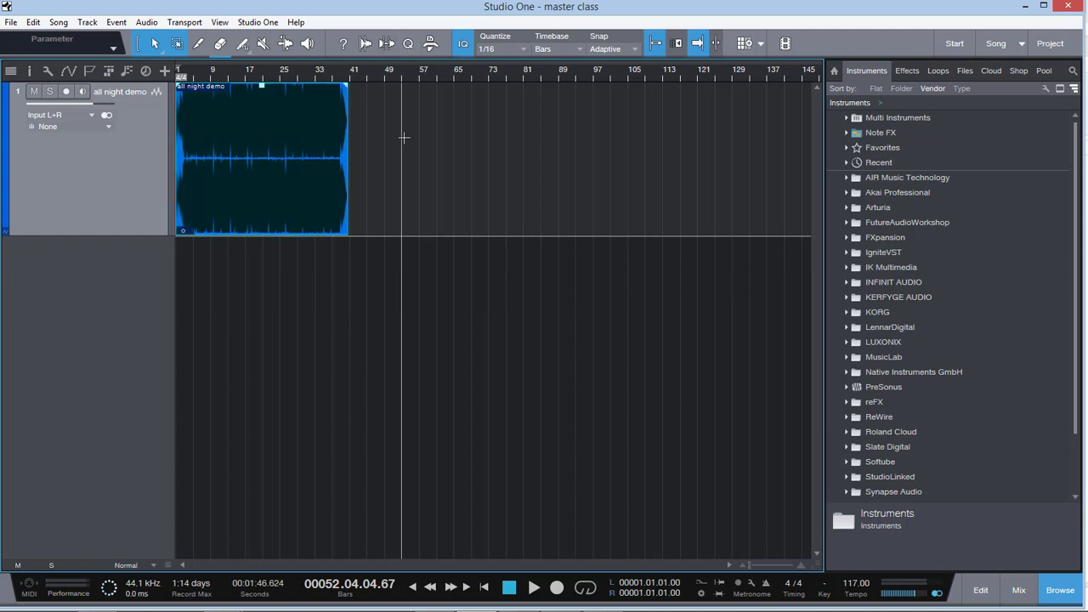
click(407, 44)
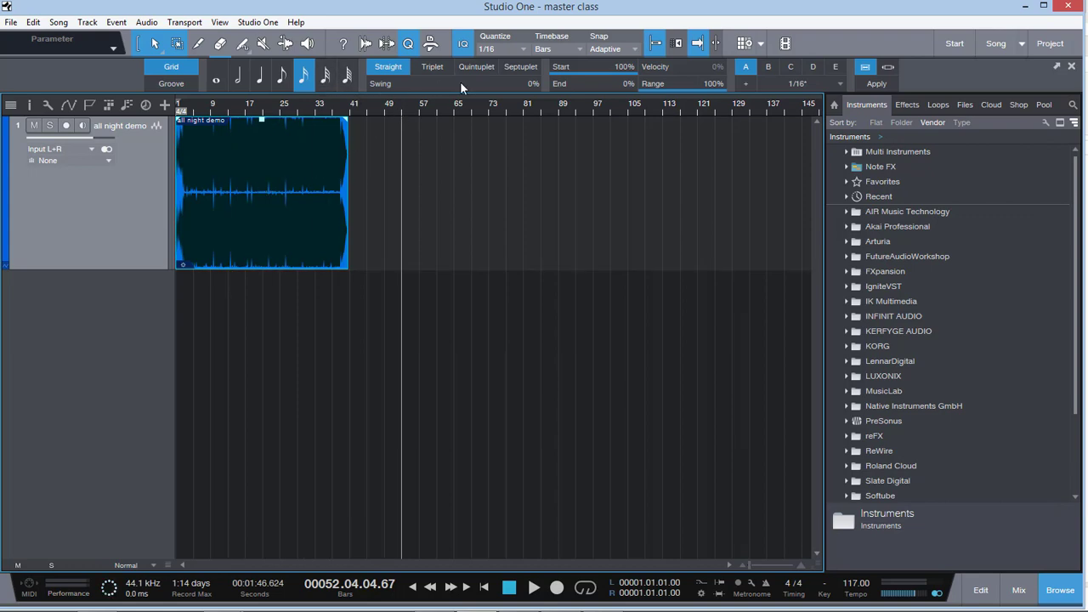
click(523, 50)
click(409, 45)
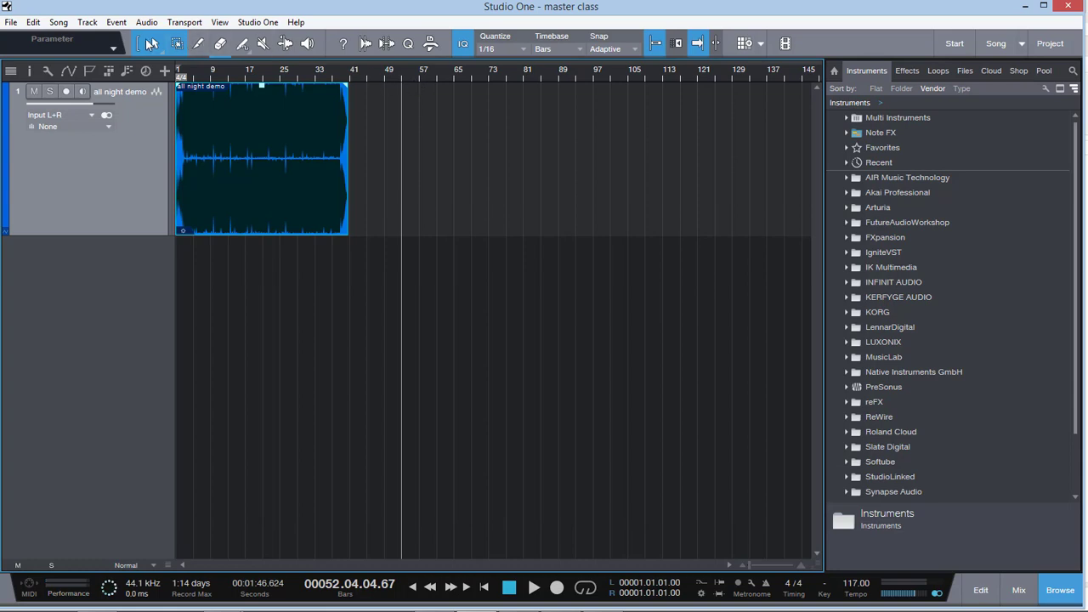
Hide the browser and view the audio editor and the mixer in turn, closing each one
click(221, 45)
click(1060, 590)
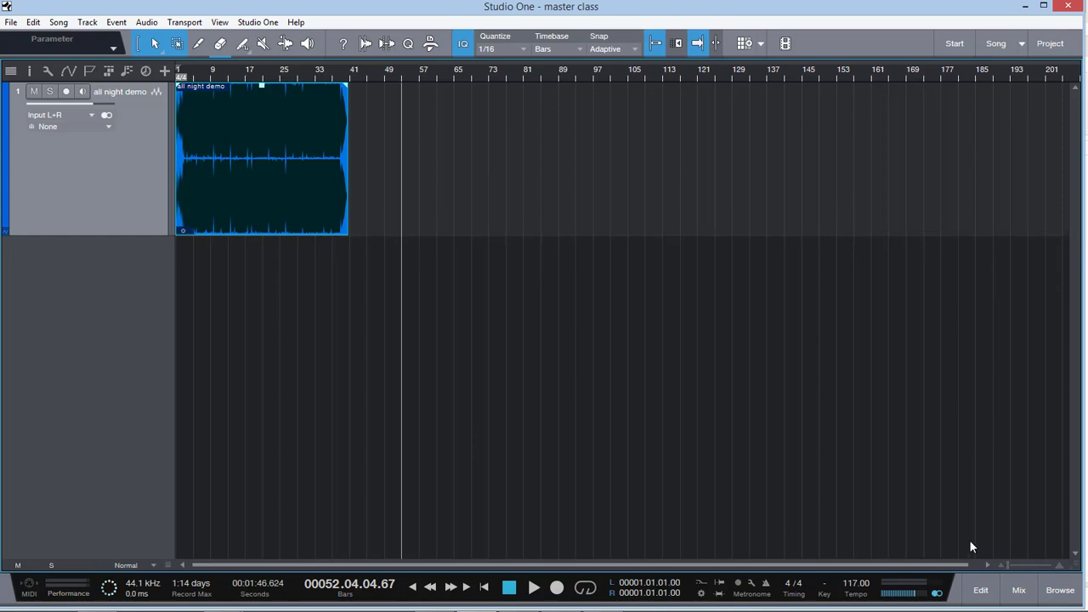
click(981, 590)
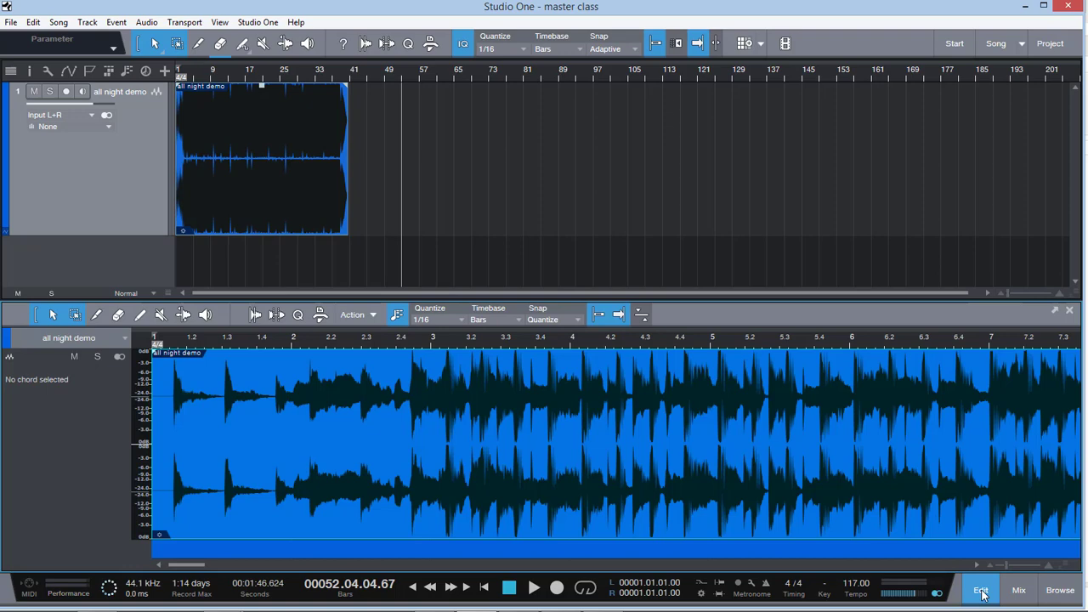
click(981, 591)
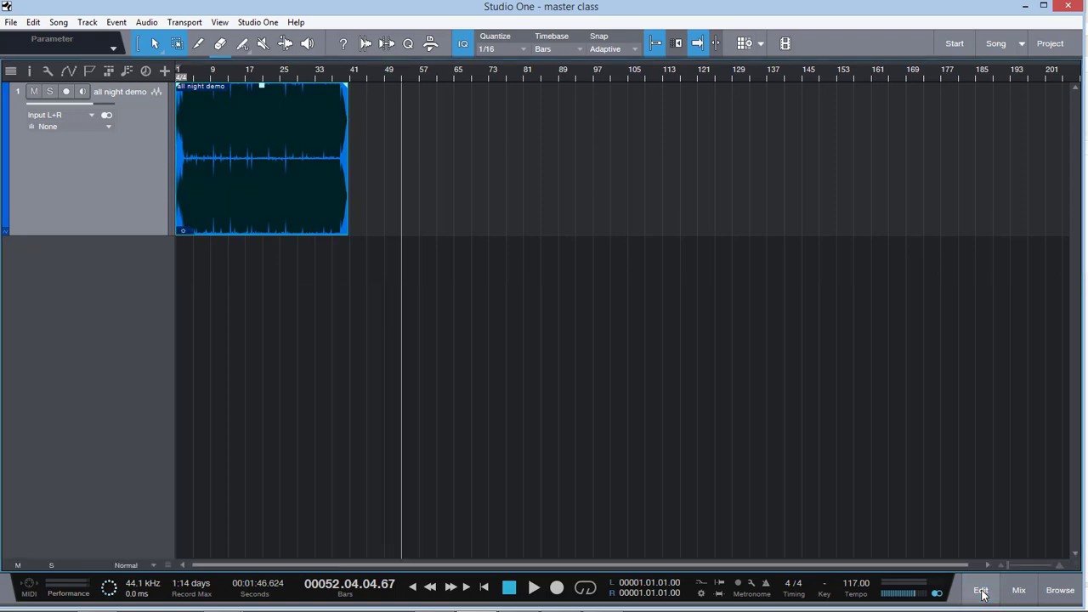
click(1019, 590)
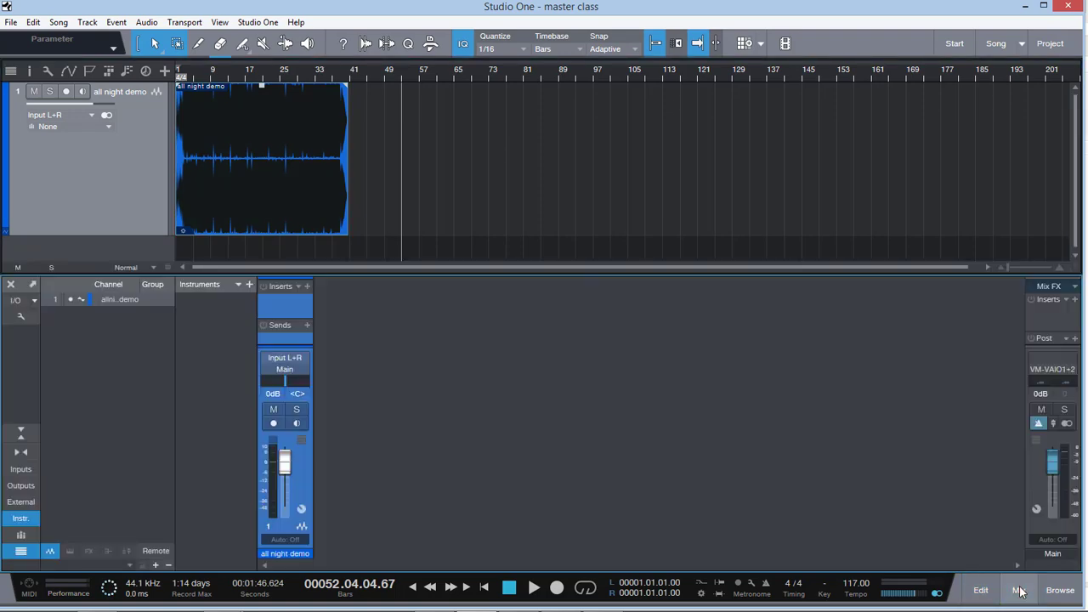
click(1020, 590)
Show the browser again and narrow it to widen the arrangement view
click(1061, 590)
click(1060, 590)
click(1058, 589)
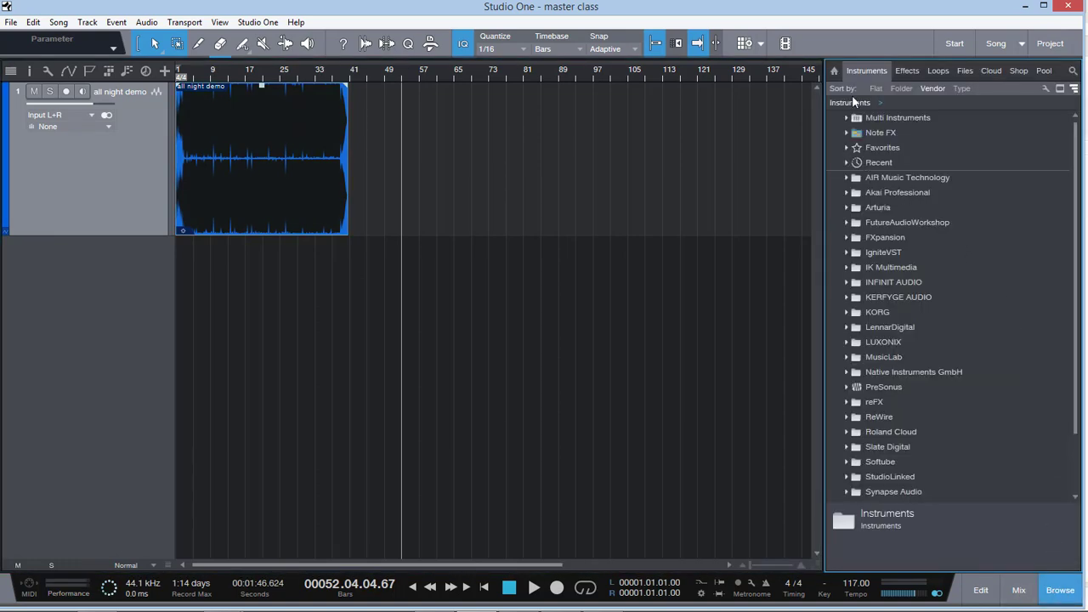
drag(825, 274, 980, 278)
mouse_move(911, 279)
mouse_down()
mouse_move(314, 282)
mouse_move(986, 287)
mouse_move(454, 281)
mouse_move(910, 278)
mouse_up()
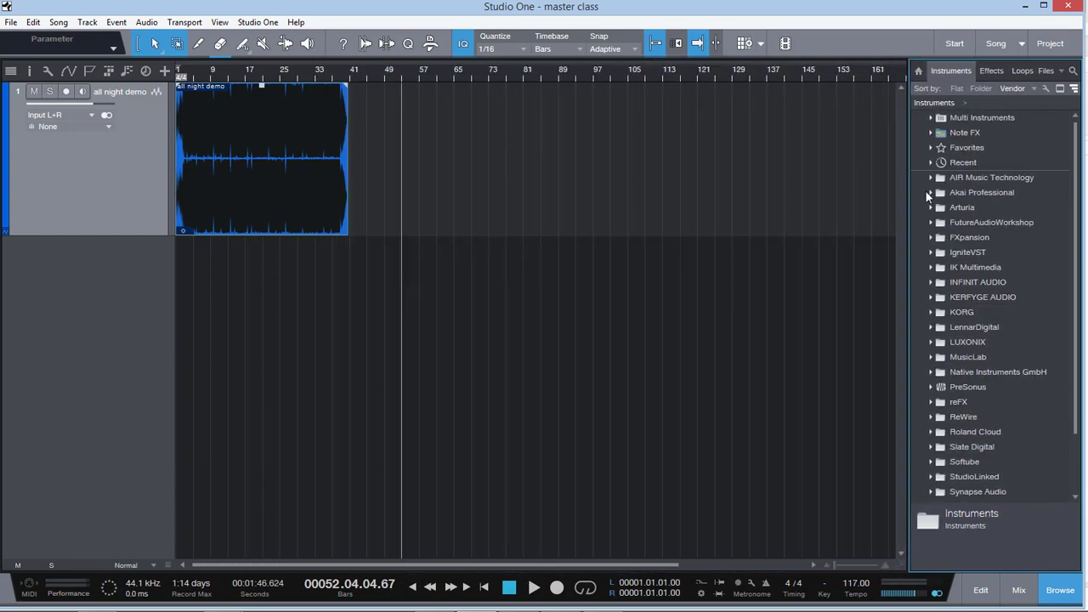
View the Instruments list and the Effects list from the browser's home page
click(920, 70)
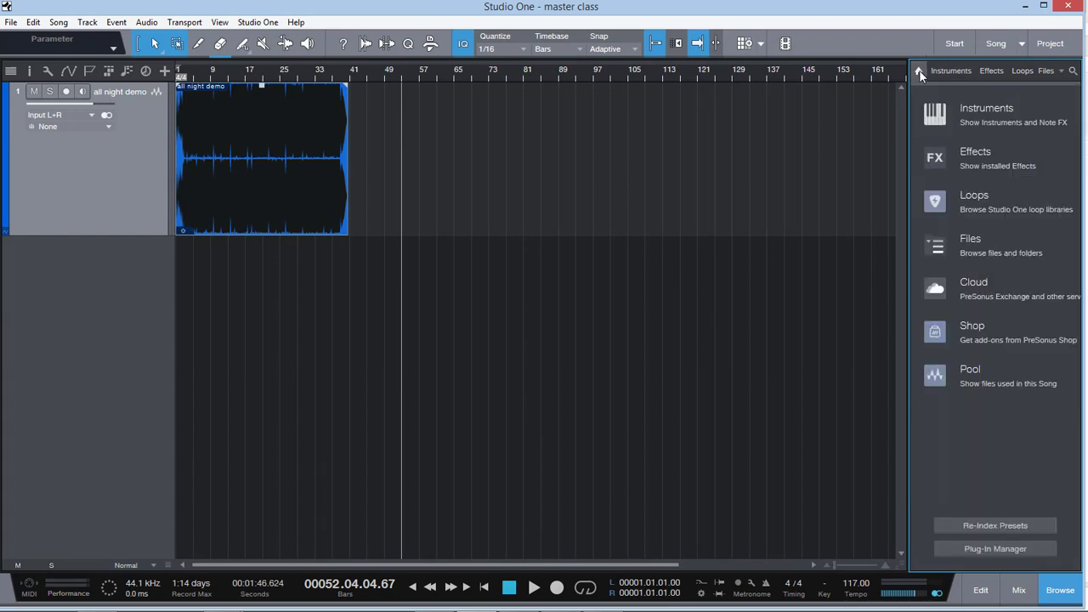
click(982, 112)
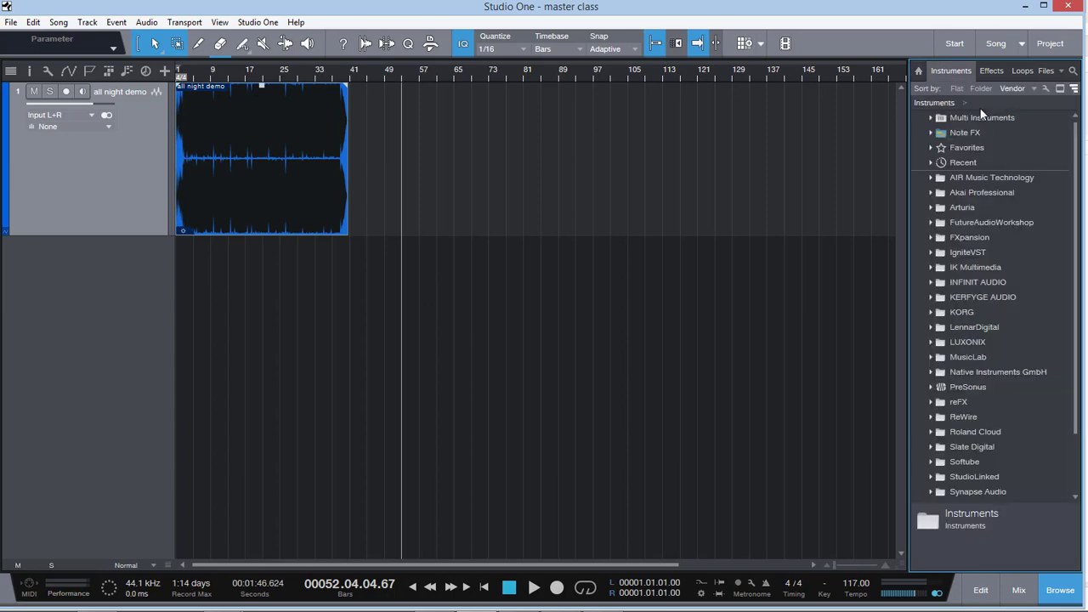
click(919, 71)
click(977, 153)
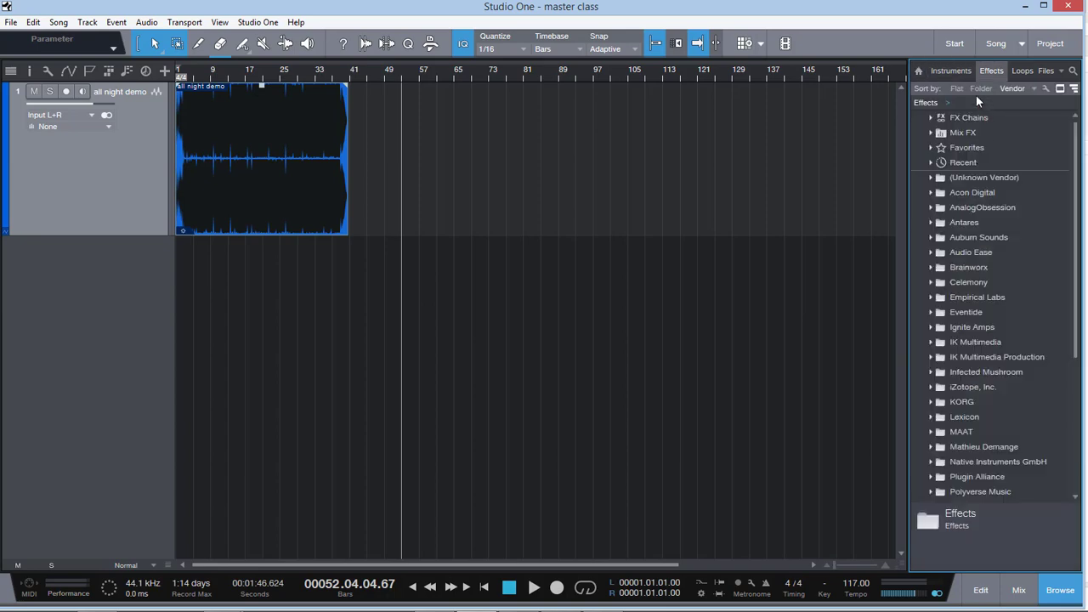
Select Blackhole among the Eventide effects, check the track inspector briefly, and collapse the Eventide folder
click(934, 313)
click(976, 342)
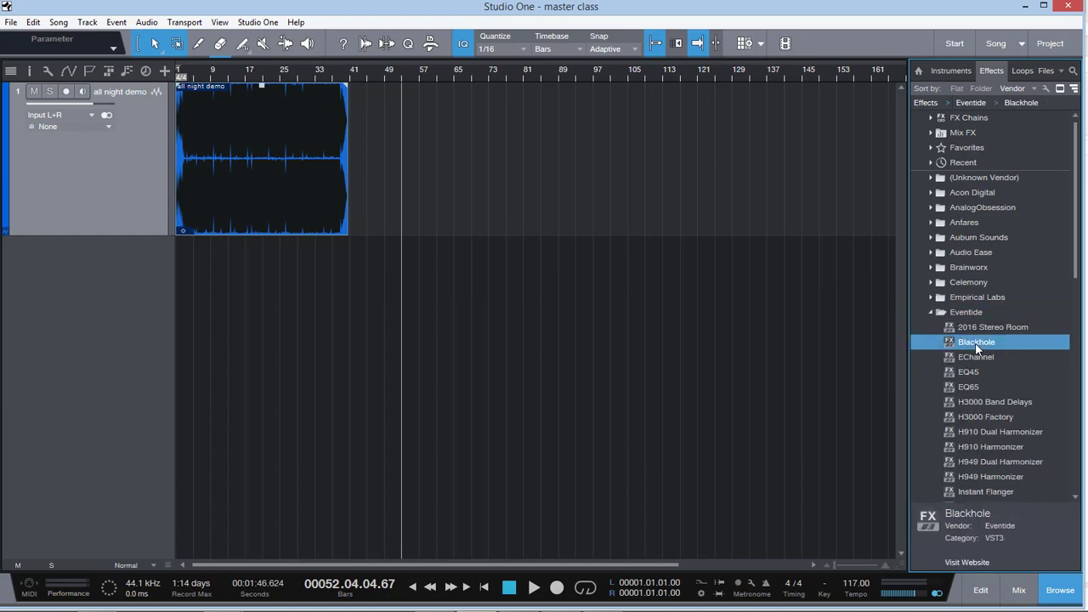
click(21, 74)
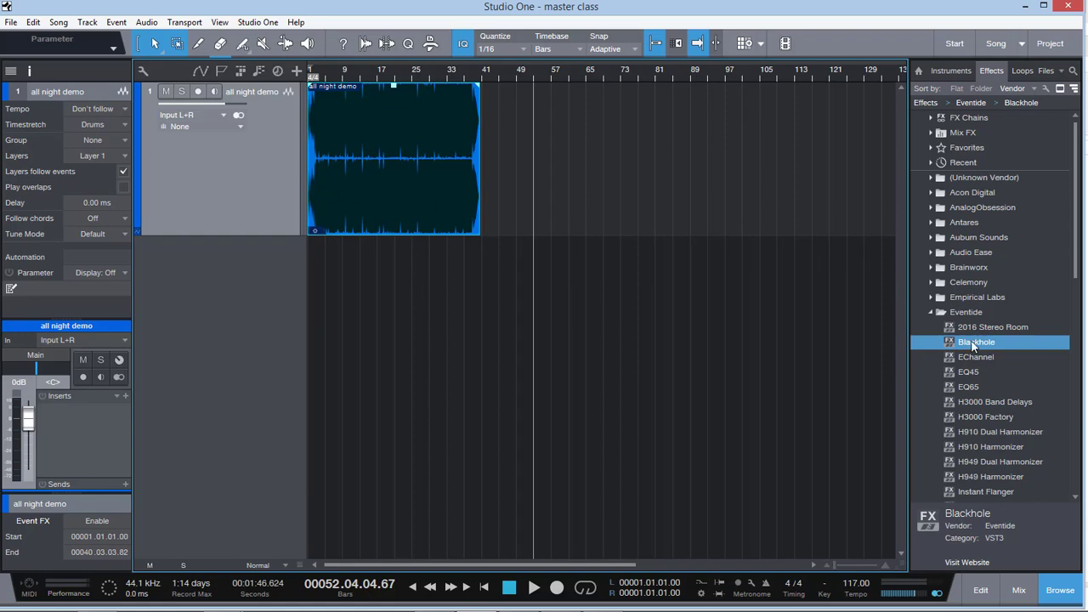
click(24, 74)
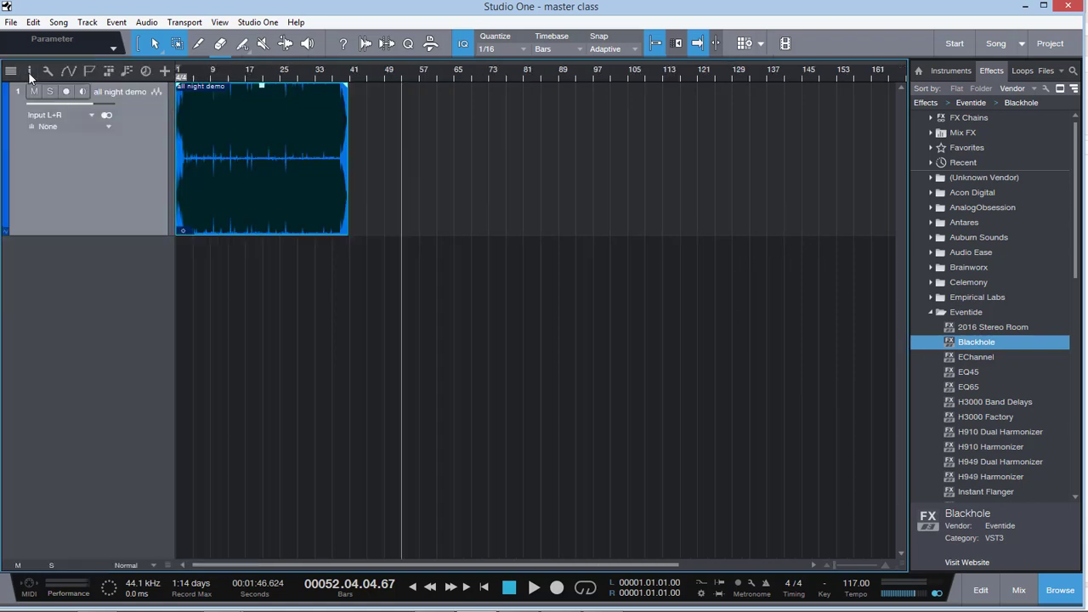
click(935, 313)
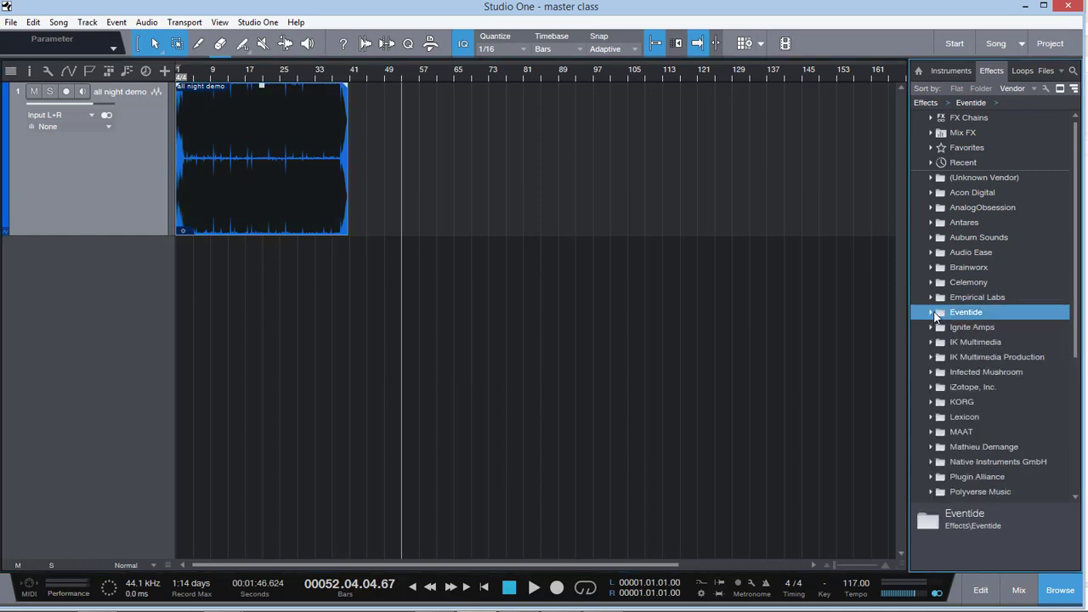
Look through the browser's Loops and Files categories, including the Documents folder, and return to the home page
click(919, 71)
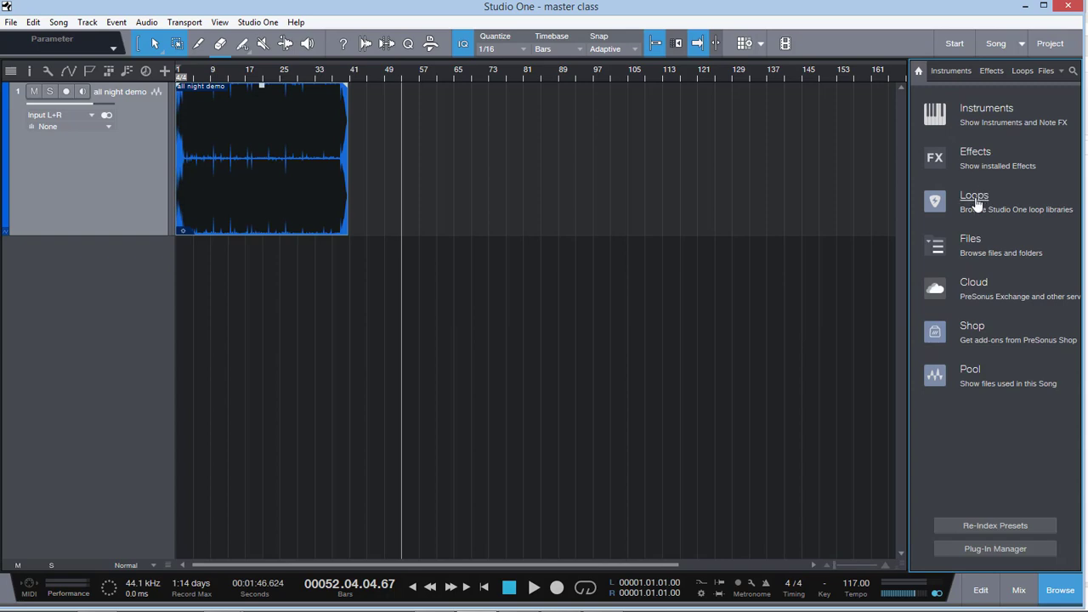
click(974, 197)
click(918, 71)
click(971, 244)
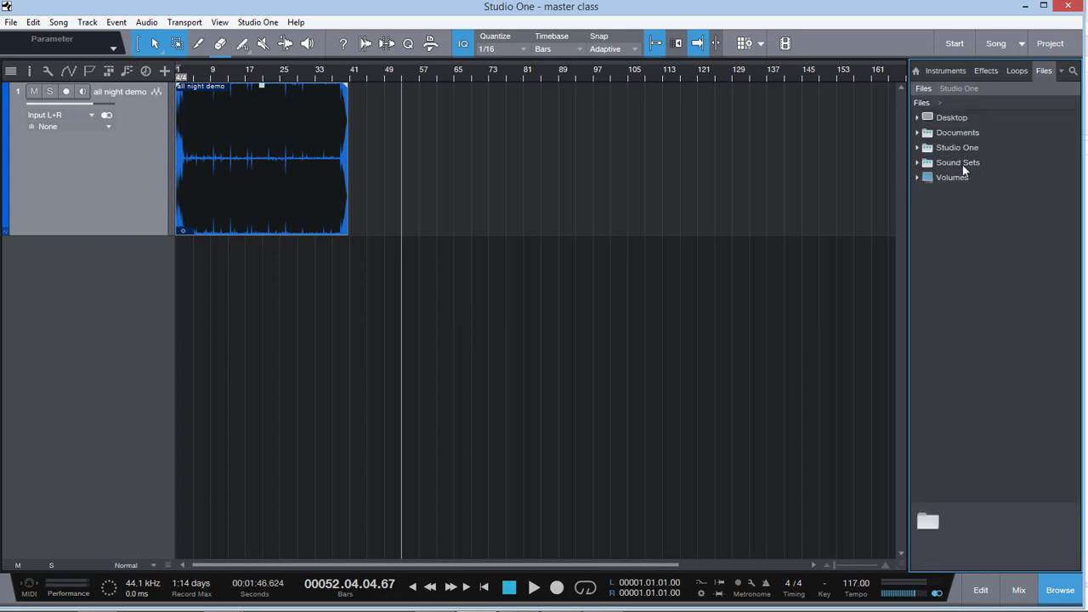
click(917, 134)
click(916, 134)
click(918, 72)
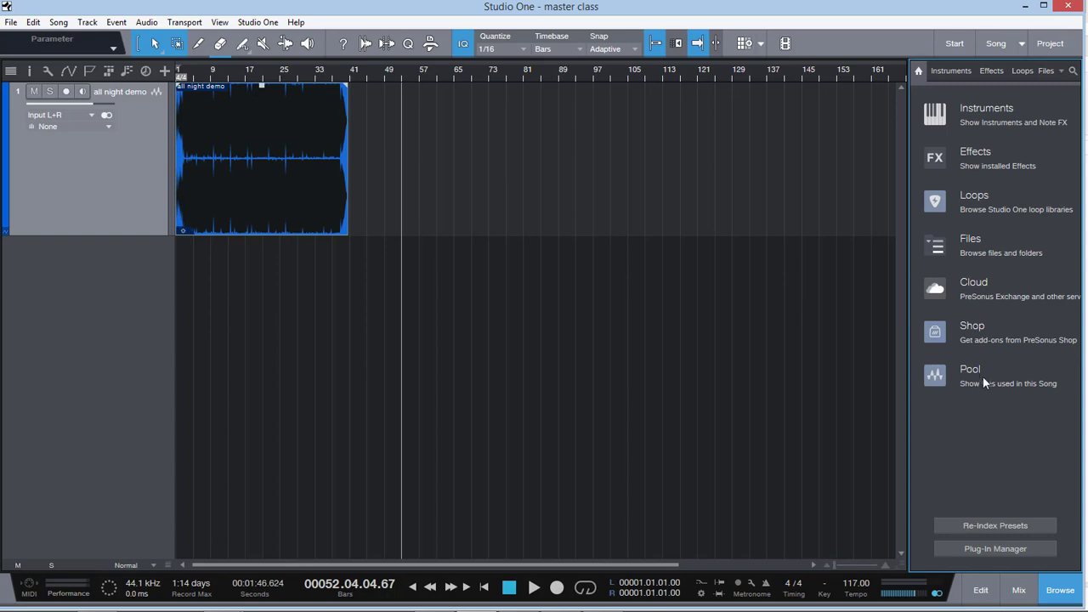
Compare the Flat and Folder sorting of the instruments list, and restore sorting by Vendor
click(950, 71)
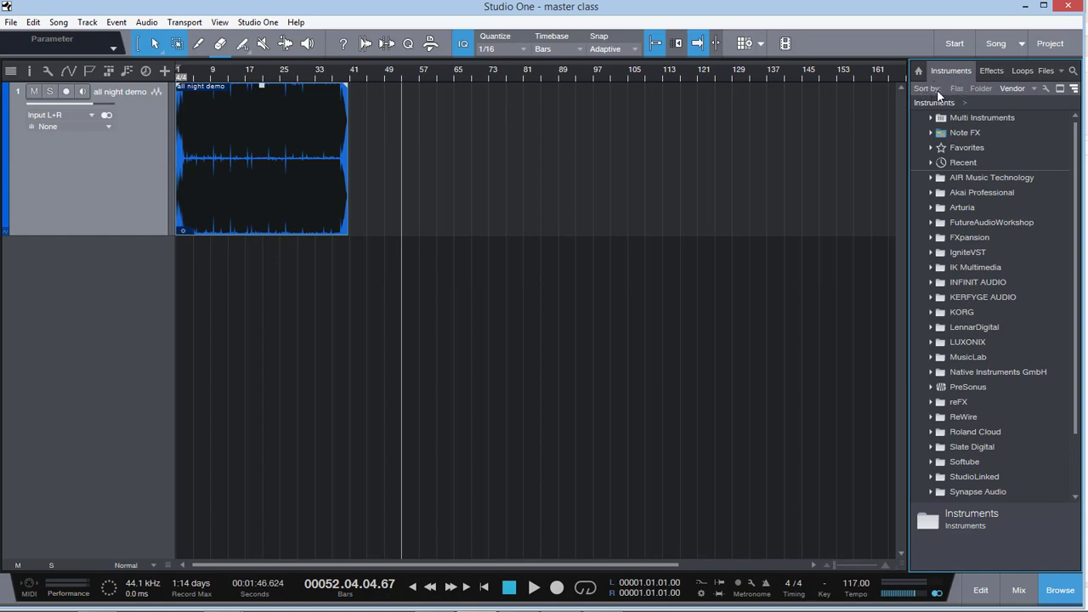
click(961, 88)
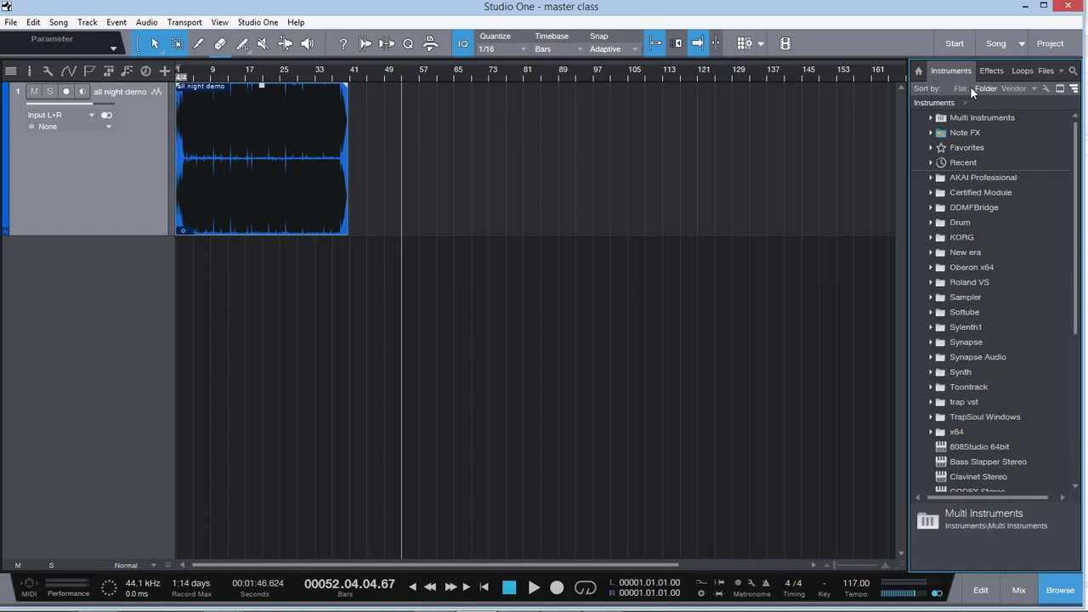
scroll(970, 217, down, 9)
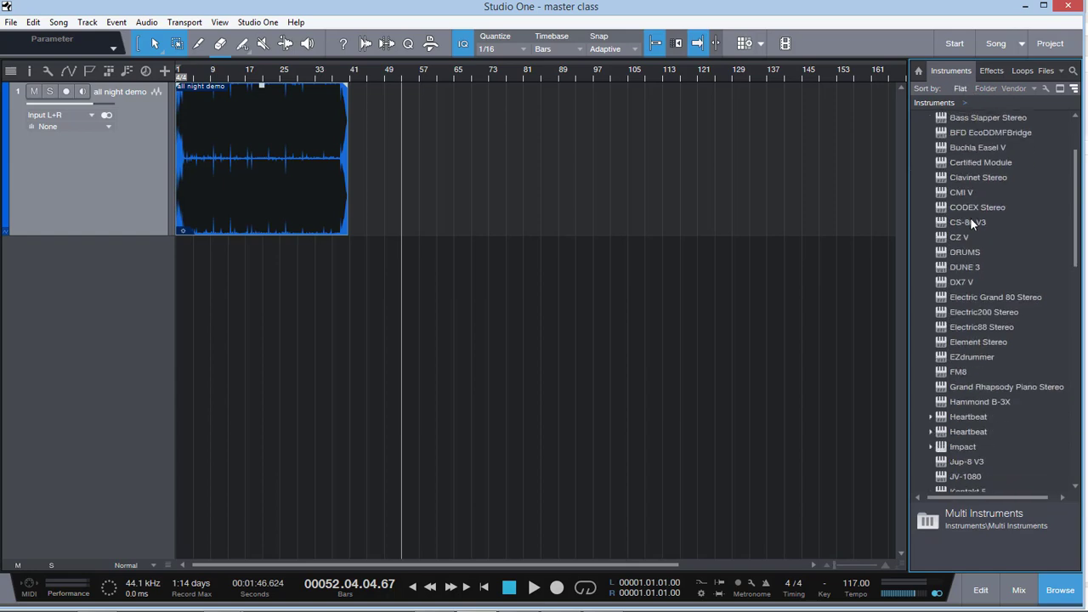
scroll(971, 220, down, 5)
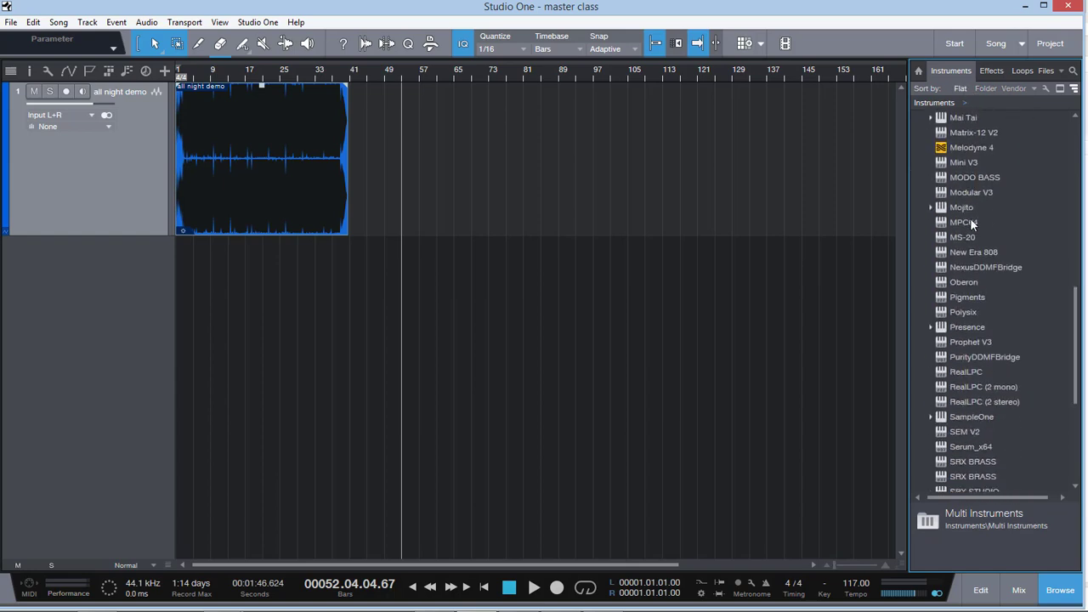
scroll(971, 223, up, 14)
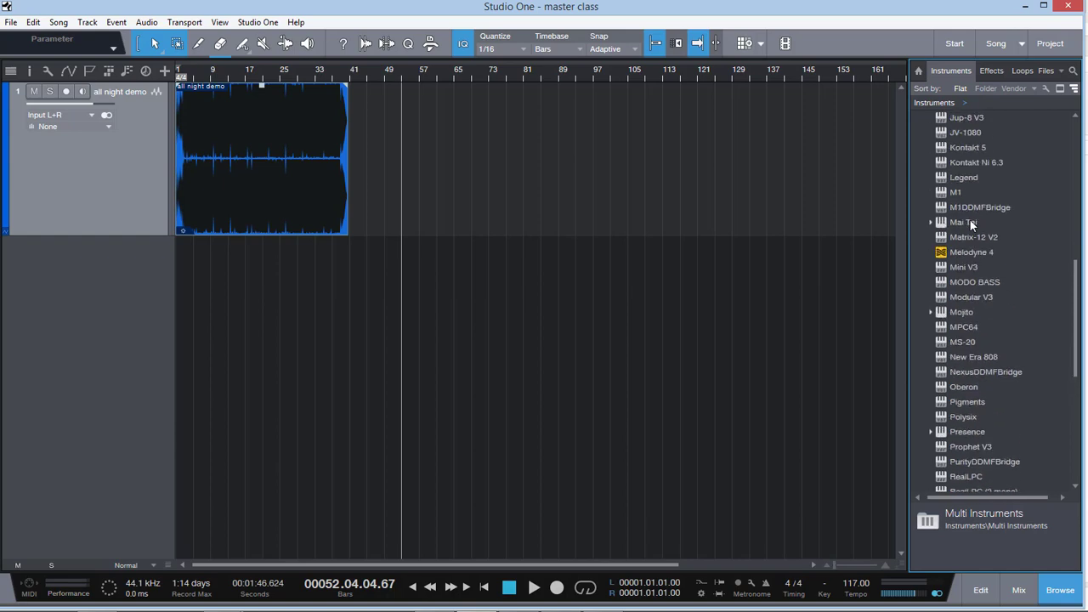
scroll(971, 223, up, 1)
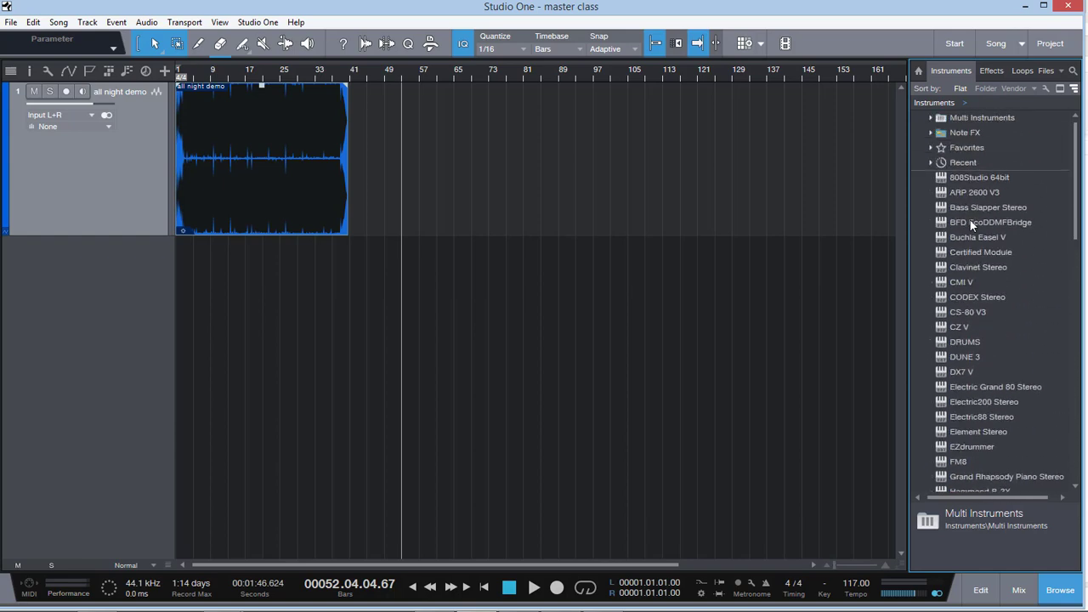
click(1014, 89)
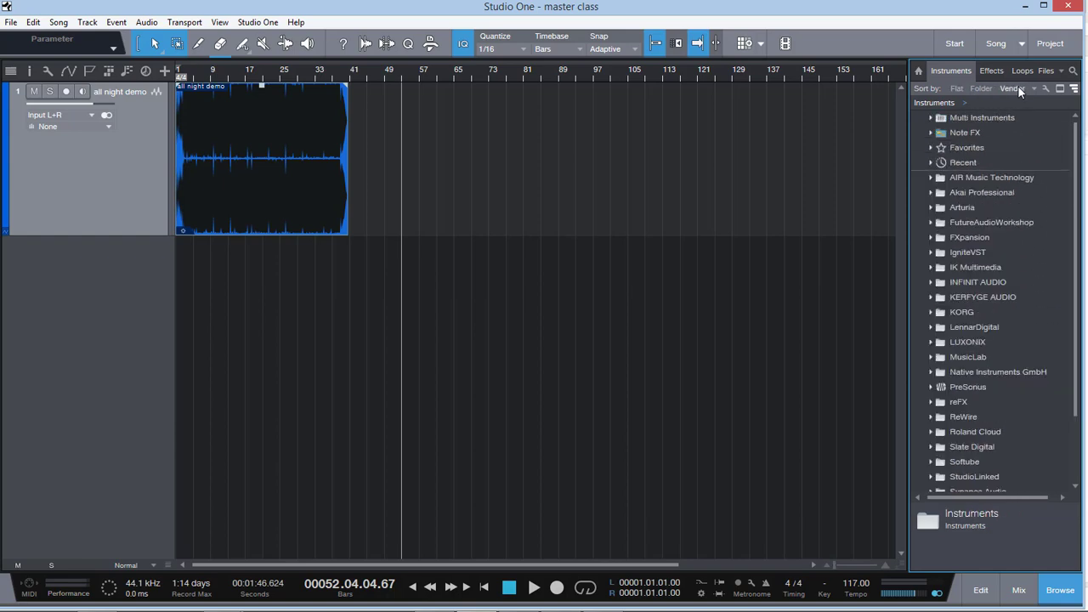
Look inside the AIR Music Technology and Akai Professional instrument folders, collapsing each one after viewing it
click(932, 178)
key(Down)
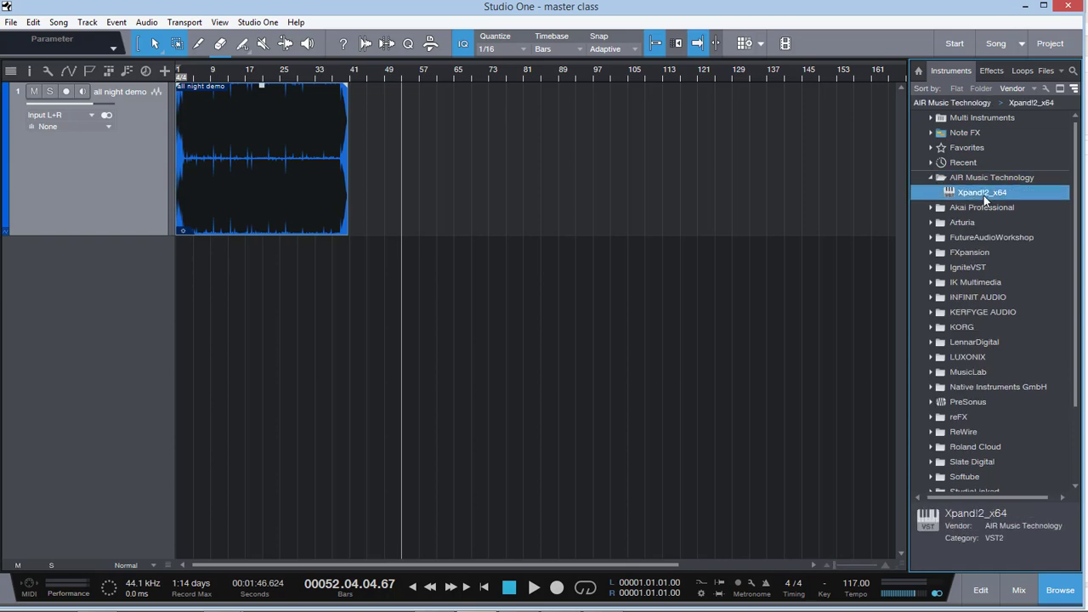
click(932, 178)
click(932, 193)
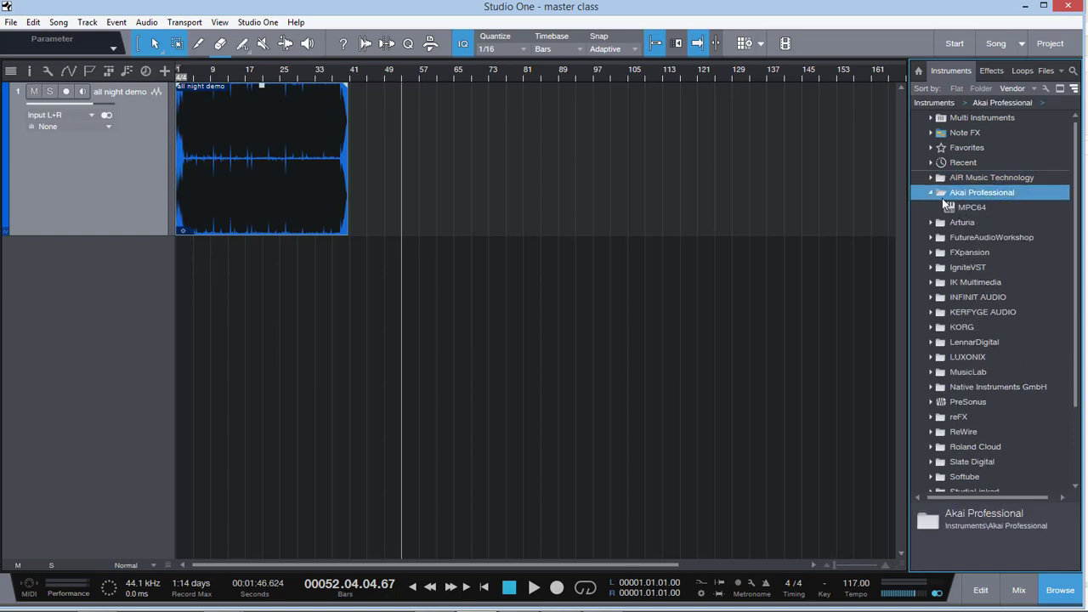
click(932, 193)
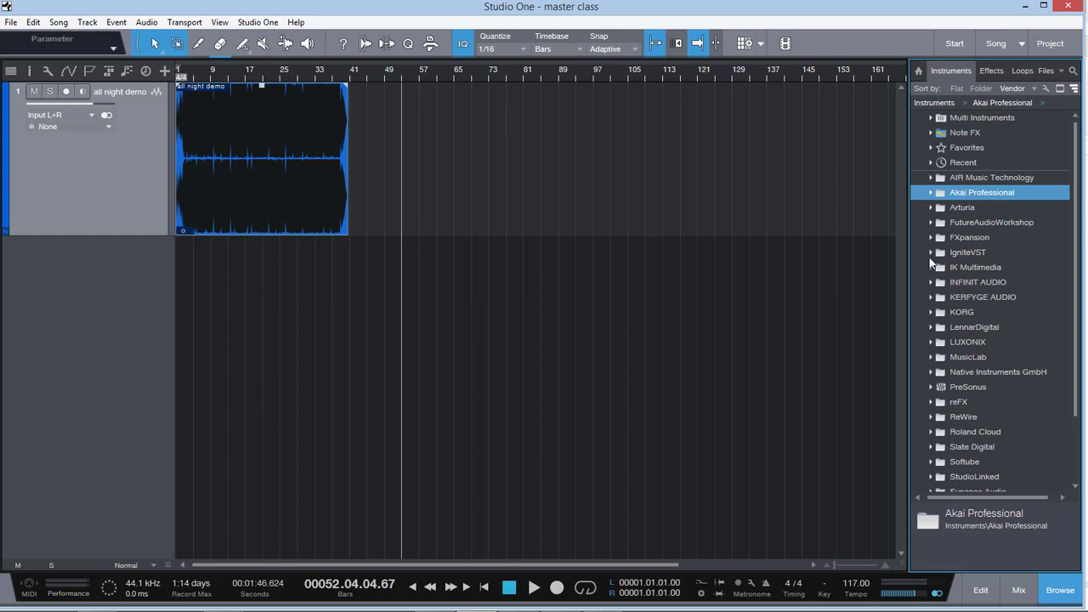
Look inside the IgniteVST, KORG and reFX instrument folders, collapse them, and return to the start of the vendor list
click(932, 252)
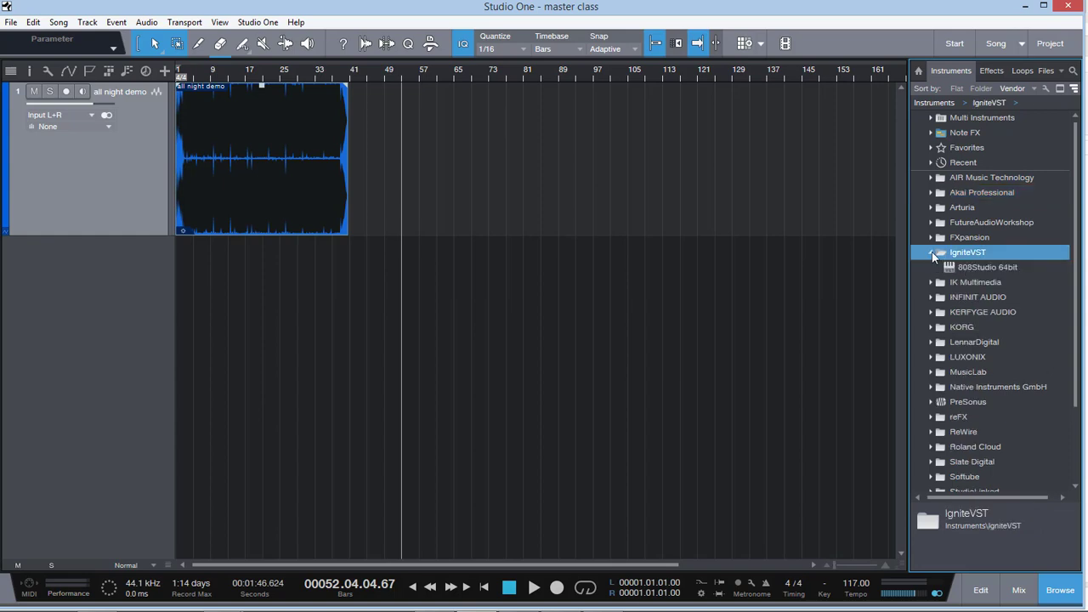
click(932, 252)
click(929, 313)
click(929, 312)
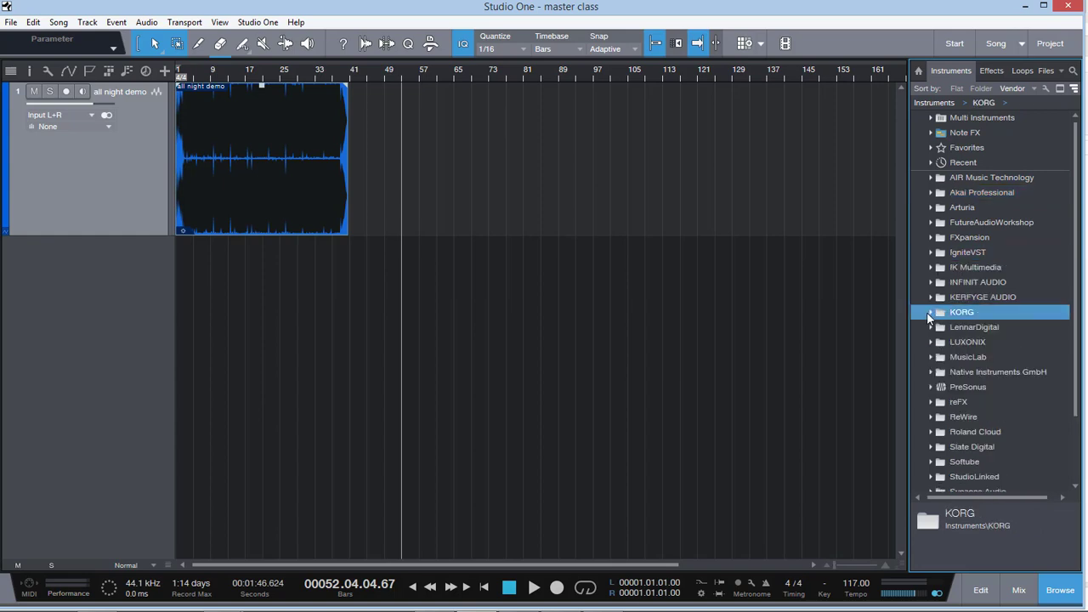
scroll(969, 314, down, 2)
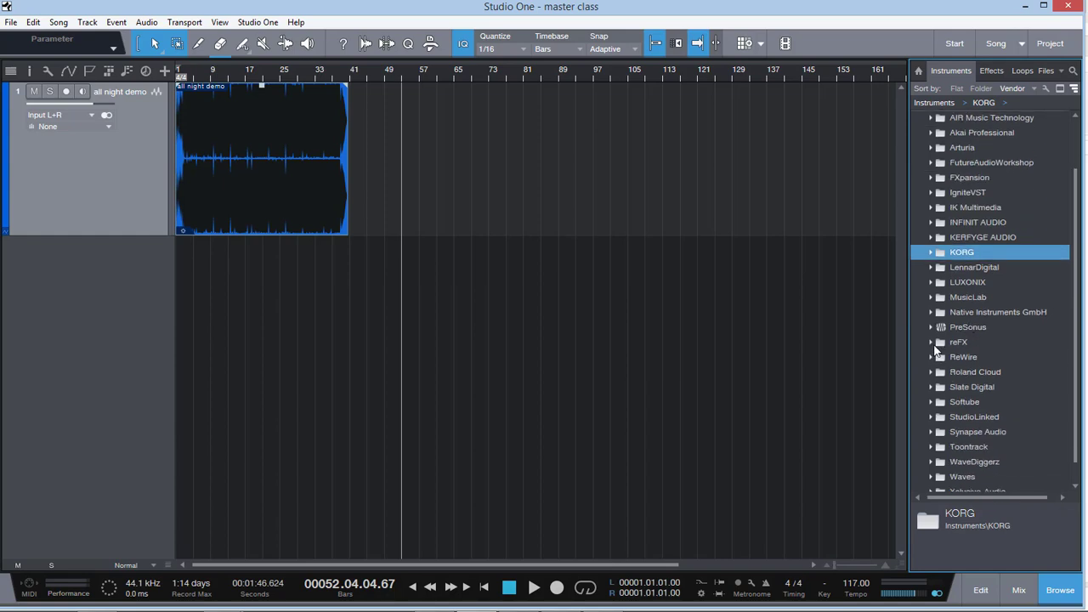
click(932, 343)
click(932, 342)
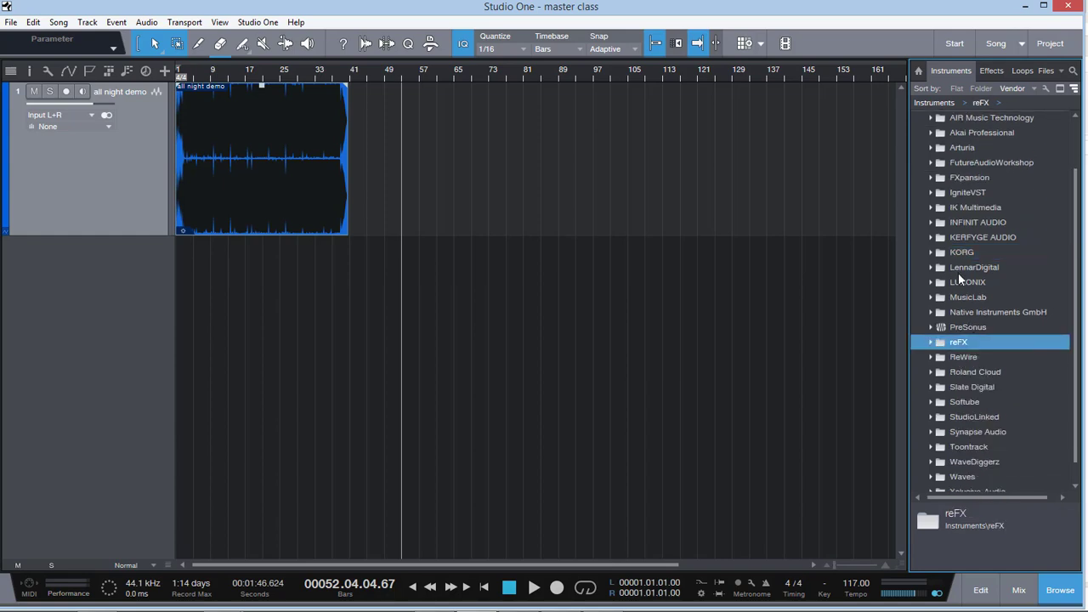
scroll(984, 316, down, 1)
scroll(985, 311, up, 4)
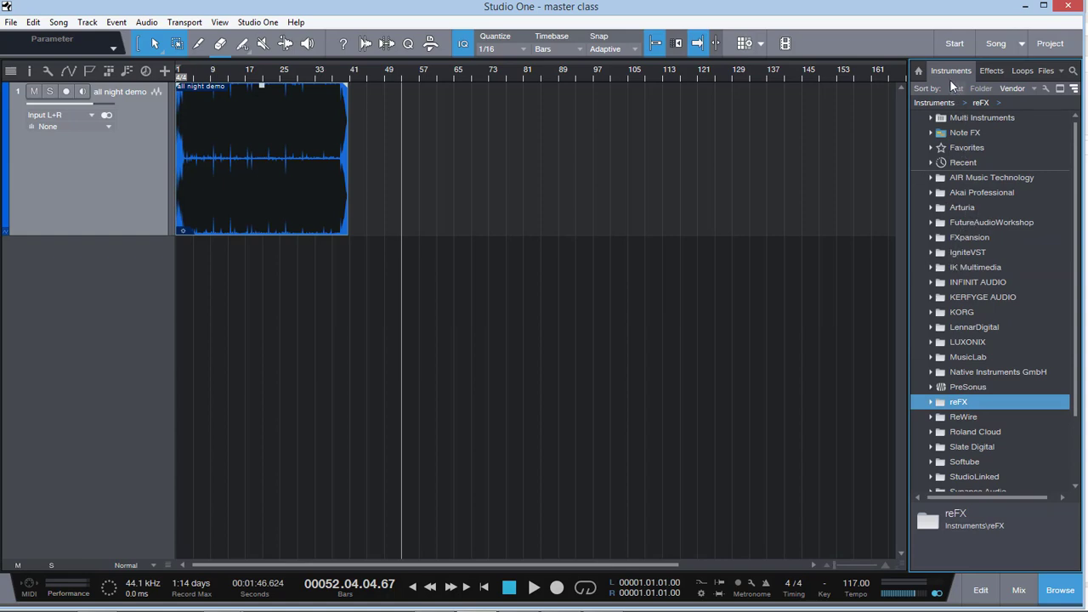
View the Effects list and look inside the Eventide, Brainworx and AnalogObsession folders, collapsing each one
click(993, 71)
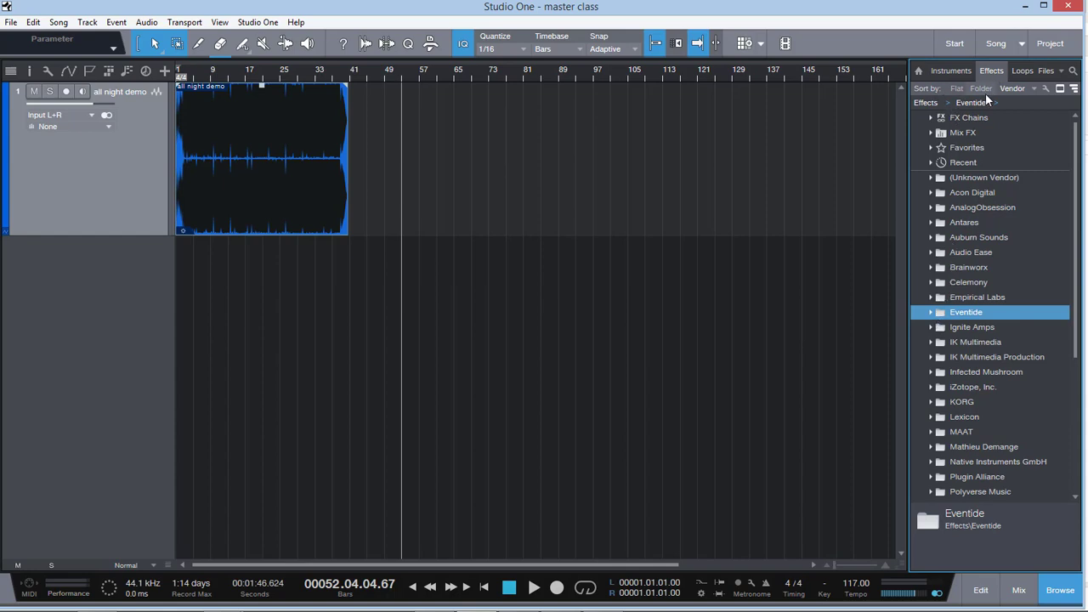
click(933, 313)
click(933, 313)
click(930, 267)
click(930, 267)
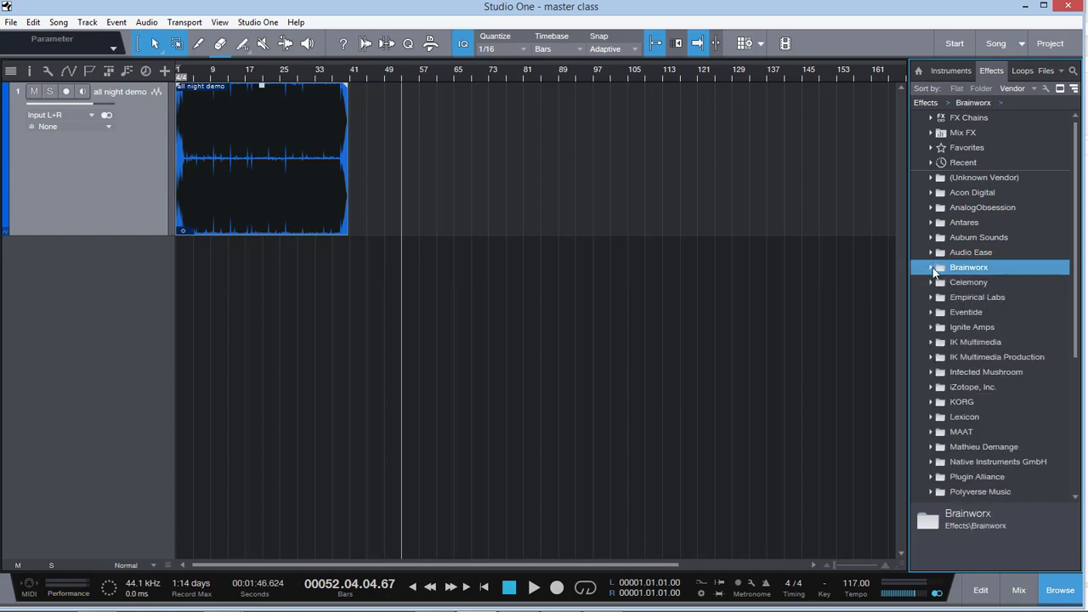
click(932, 207)
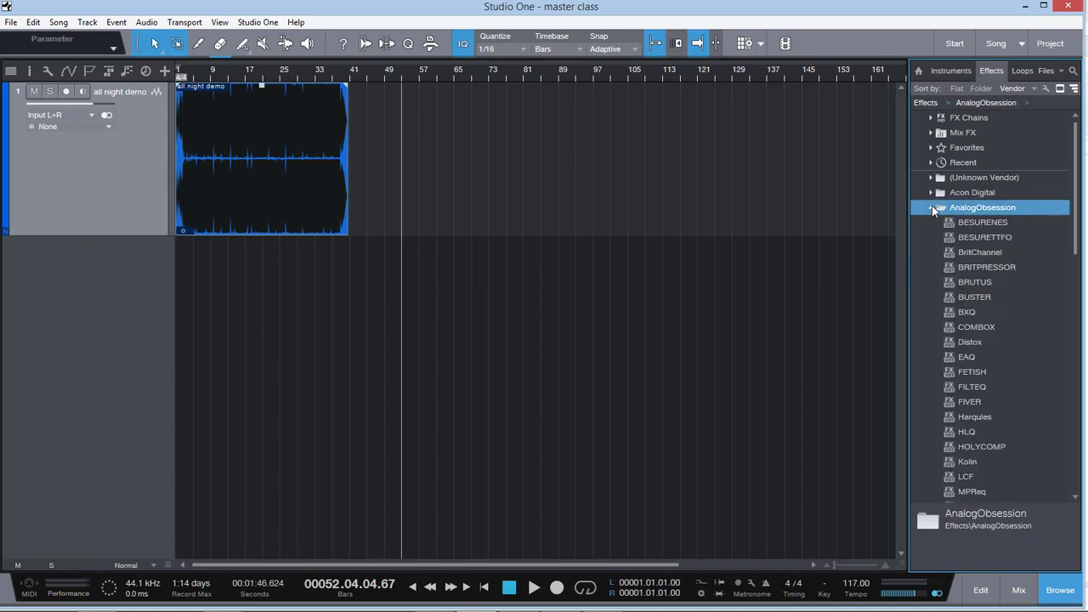
click(930, 209)
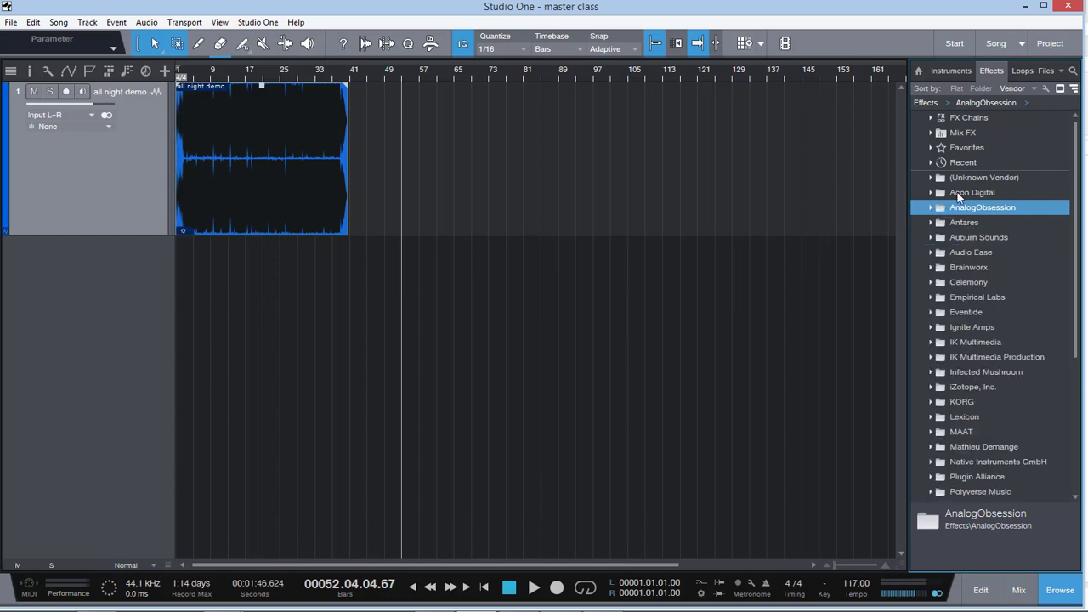
View the browser's Loops and Files categories, and return to the Instruments list
click(1022, 71)
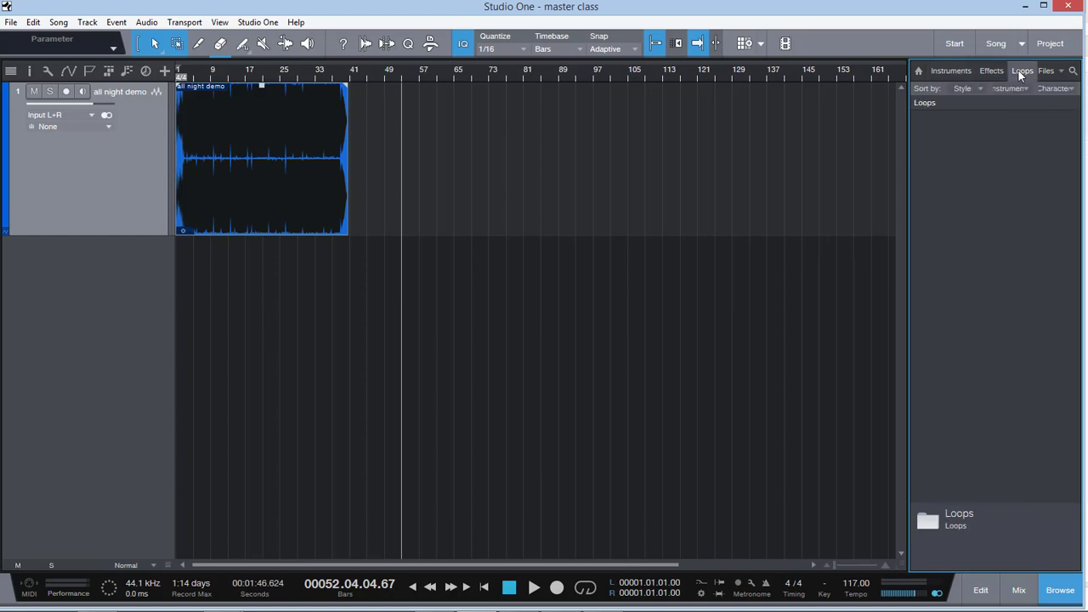
click(1046, 72)
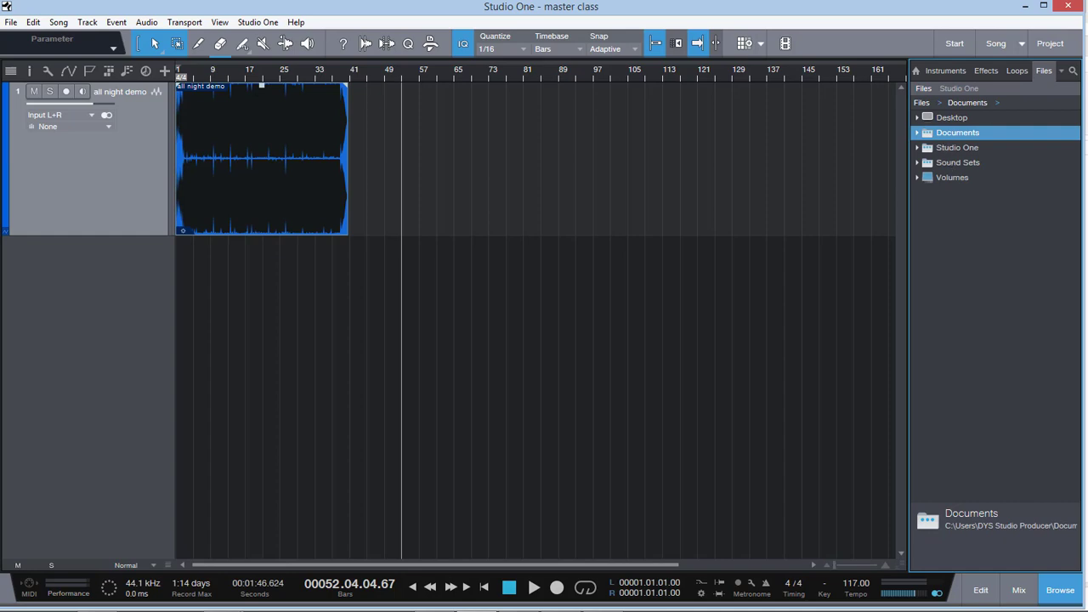
click(939, 73)
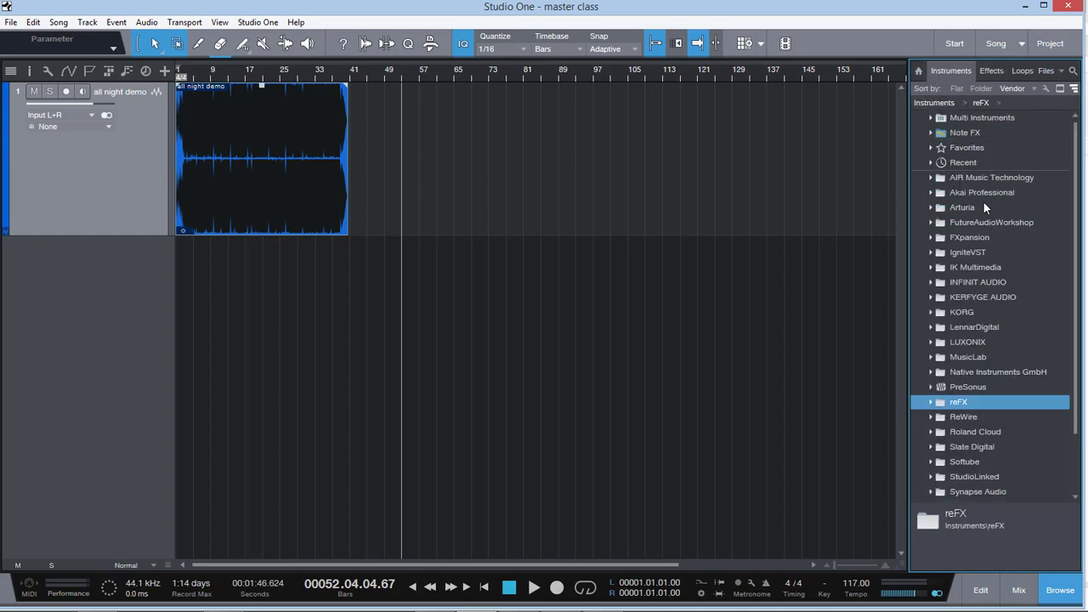
Show the mix console and make it taller so it takes up most of the arrangement area
click(1019, 591)
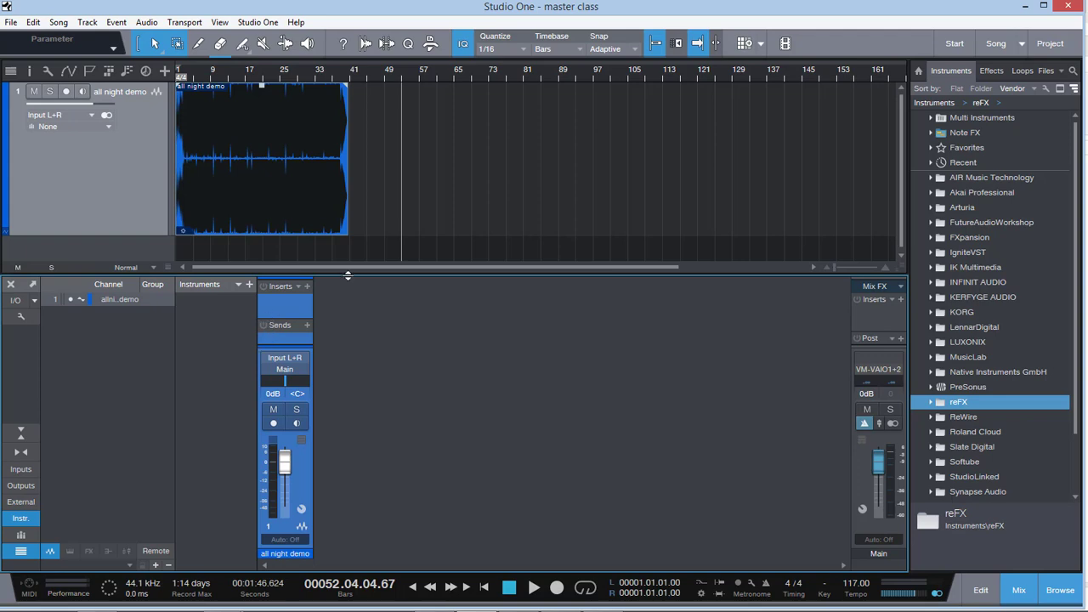
drag(348, 276, 338, 174)
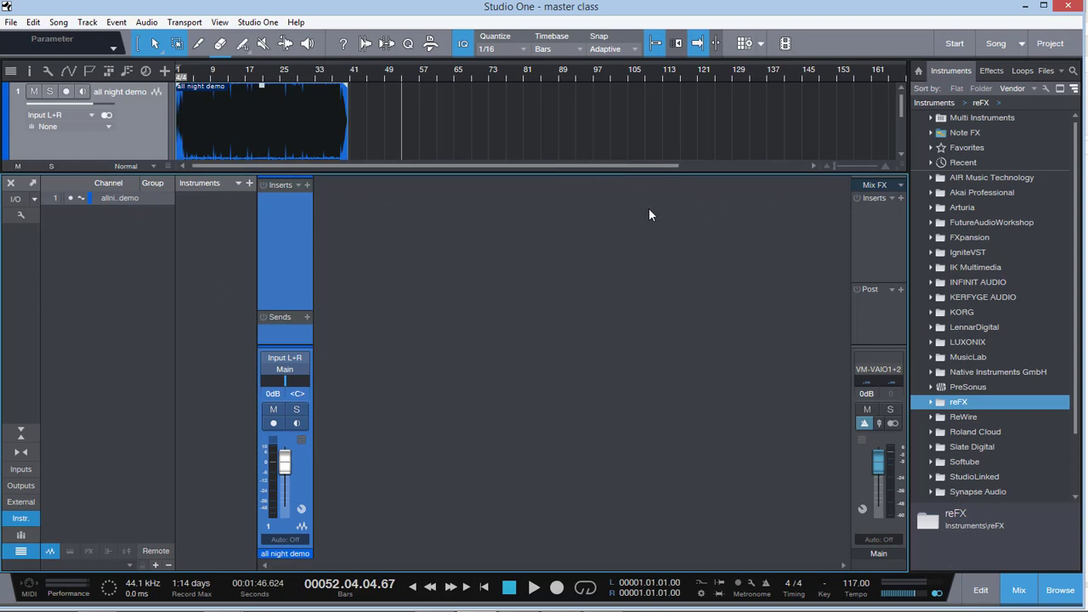
Detach the console into its own floating window, reposition it, and briefly view it maximized
click(34, 185)
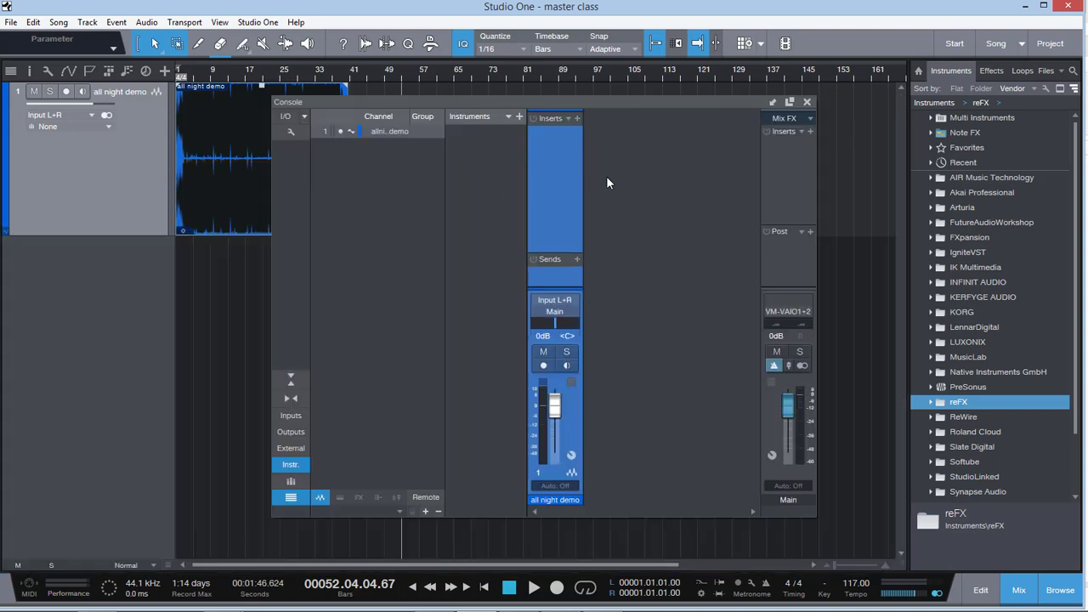
drag(660, 107, 597, 131)
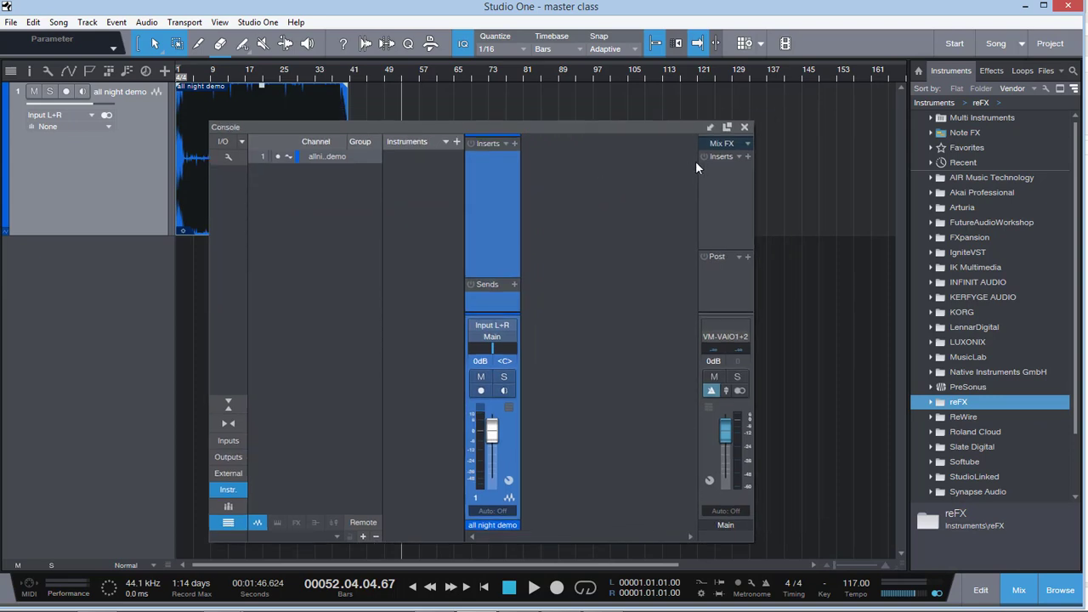
click(727, 128)
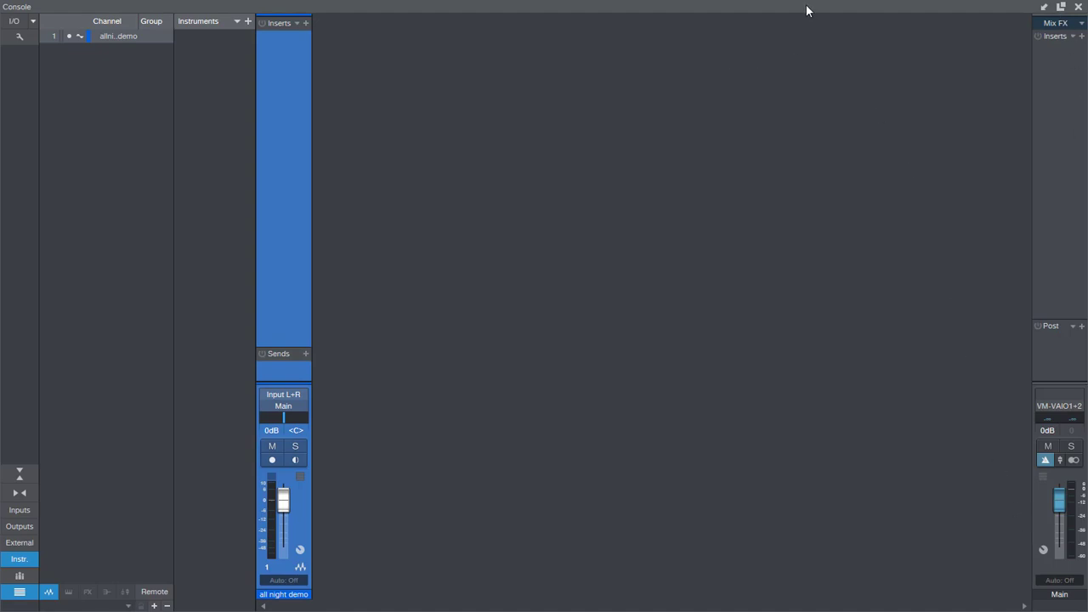
mouse_move(803, 0)
mouse_down()
mouse_move(806, 47)
mouse_move(802, 4)
mouse_up()
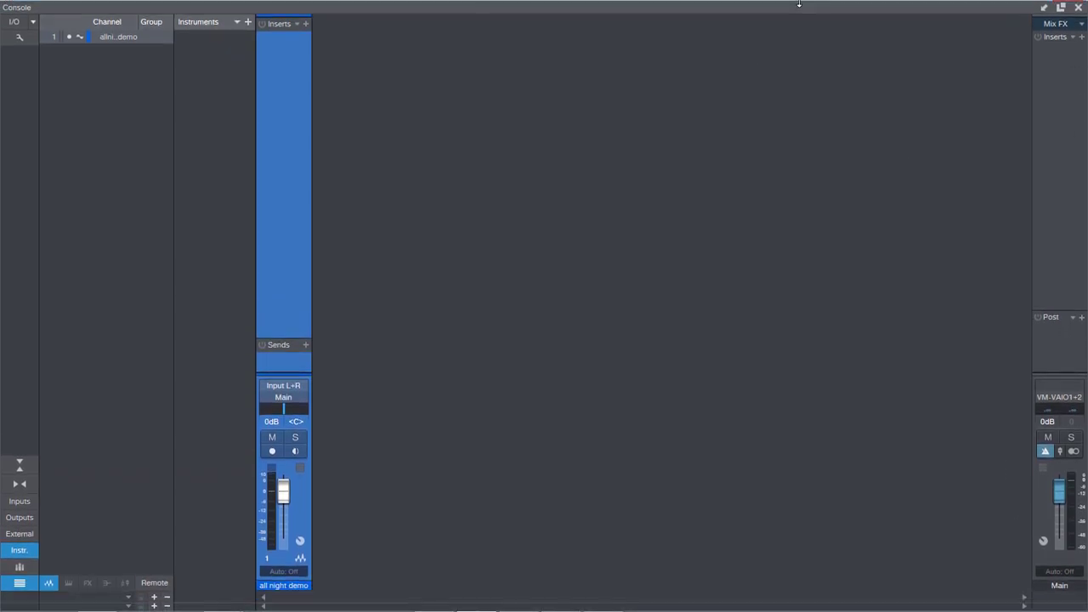
click(1061, 7)
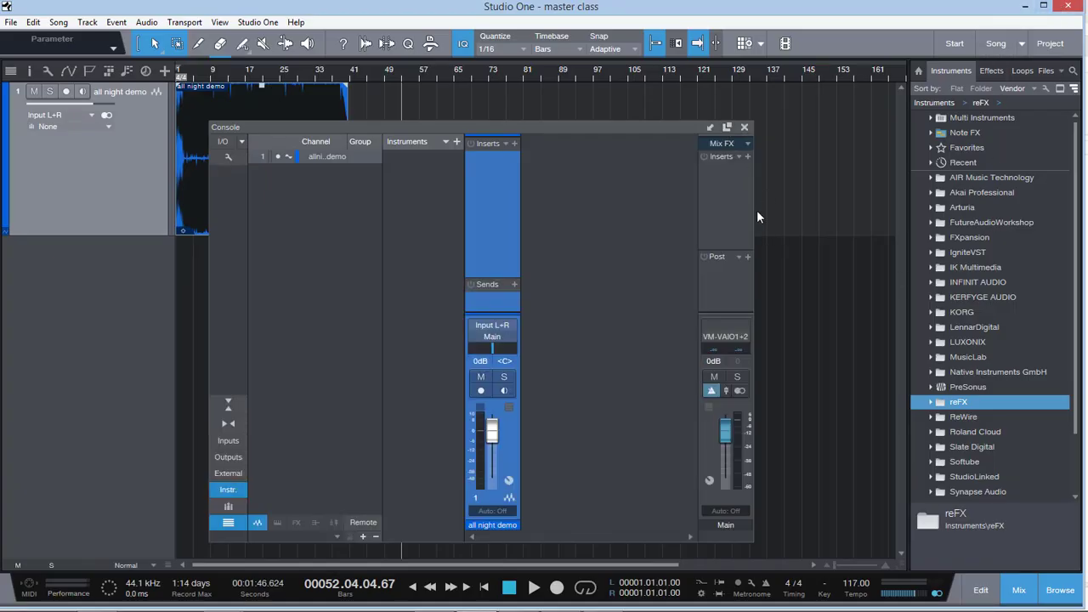
Widen the floating console window on both sides, and dock it back beneath the arrangement
drag(753, 213, 863, 209)
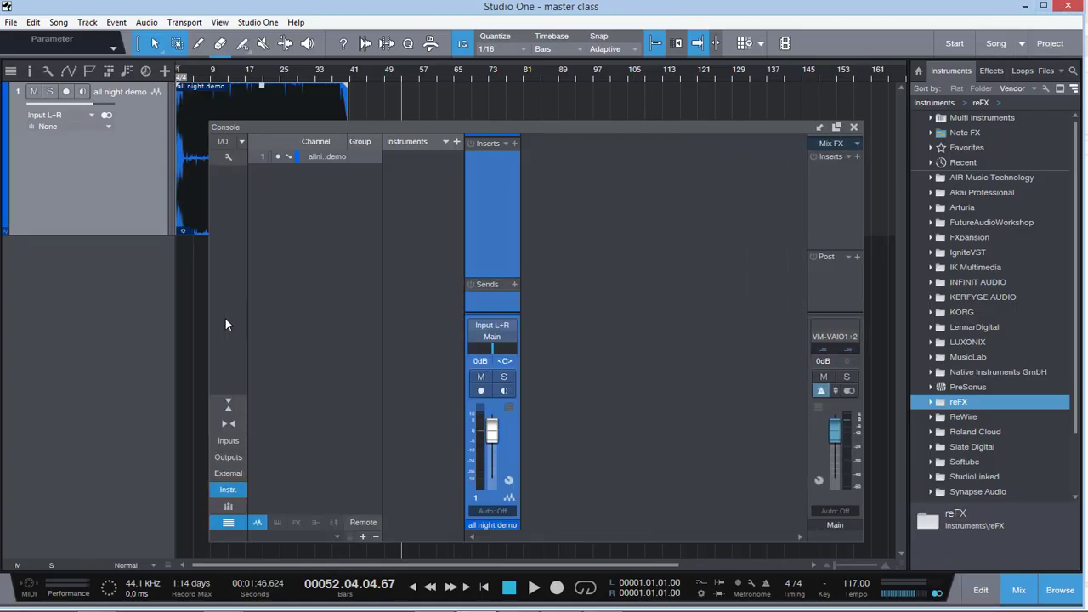
drag(211, 315, 109, 312)
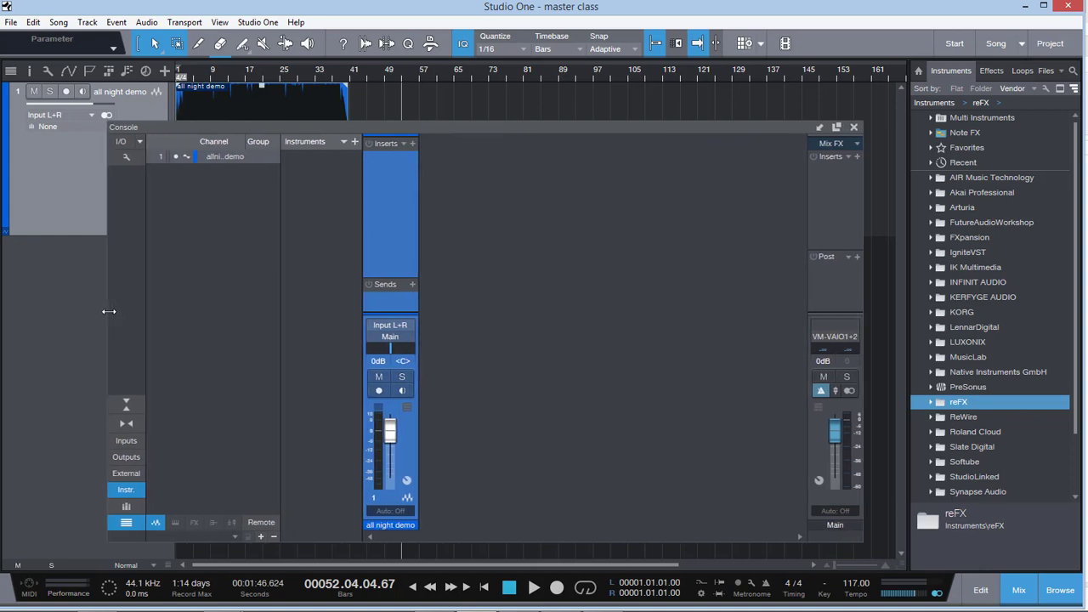
click(837, 128)
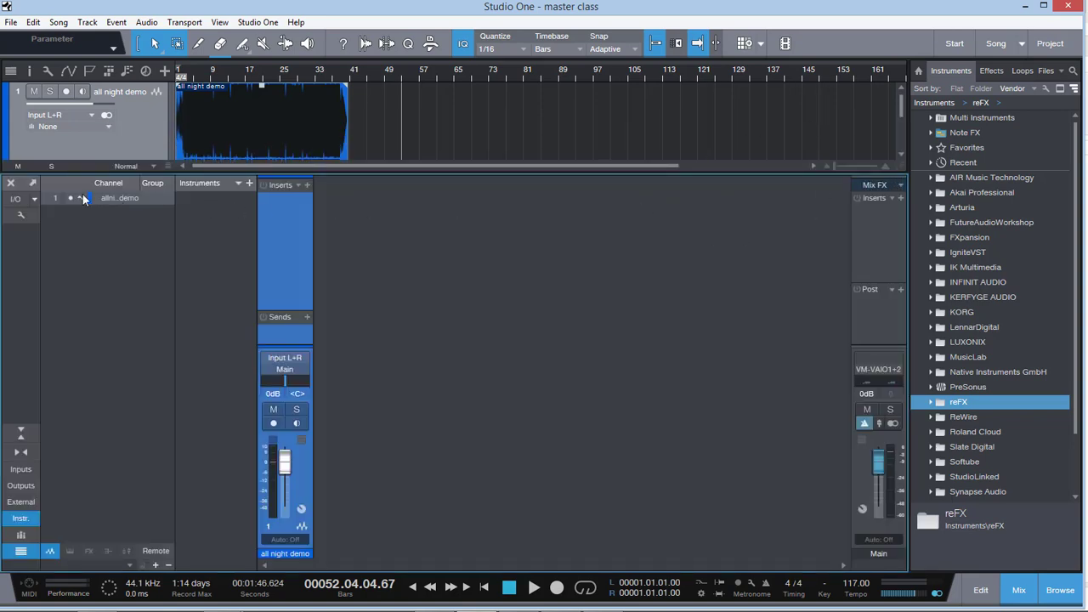
Detach and maximize the console, and lower its upper edge to uncover the main window's title and menu bars
click(32, 183)
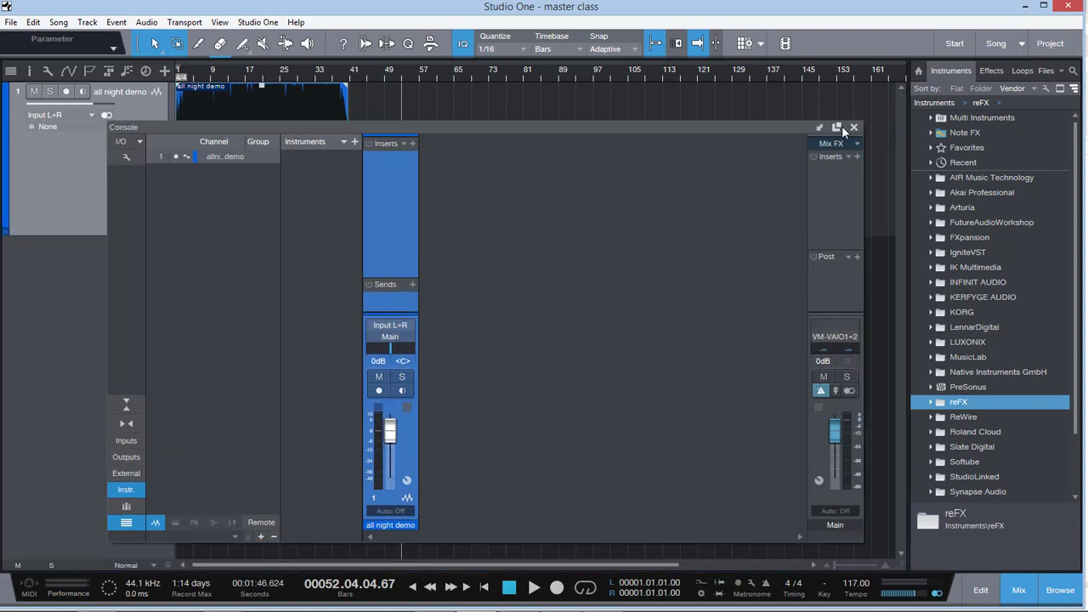
click(841, 127)
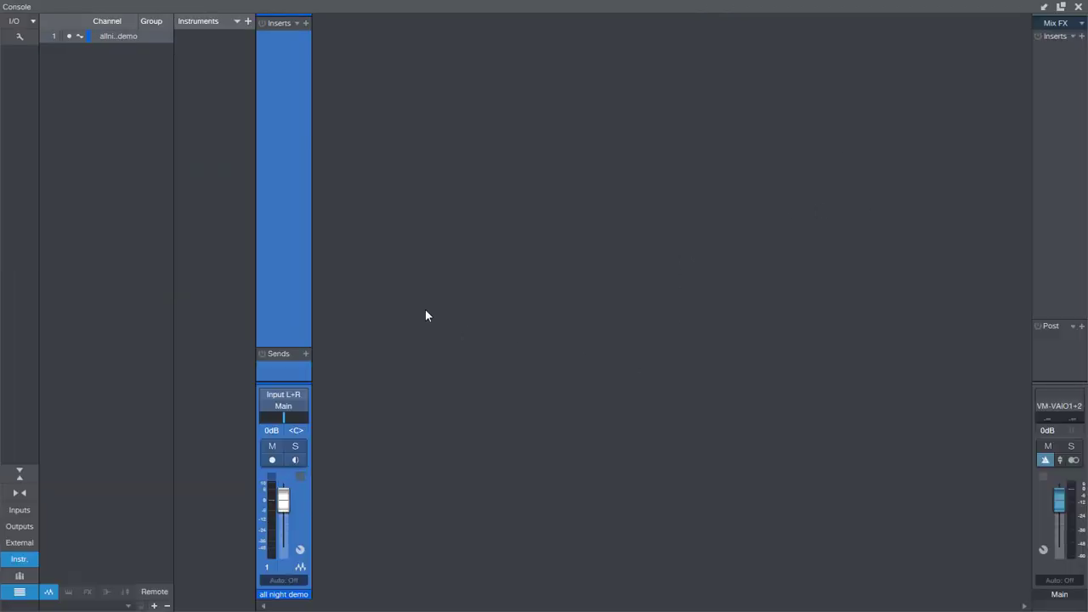
drag(447, 3, 472, 21)
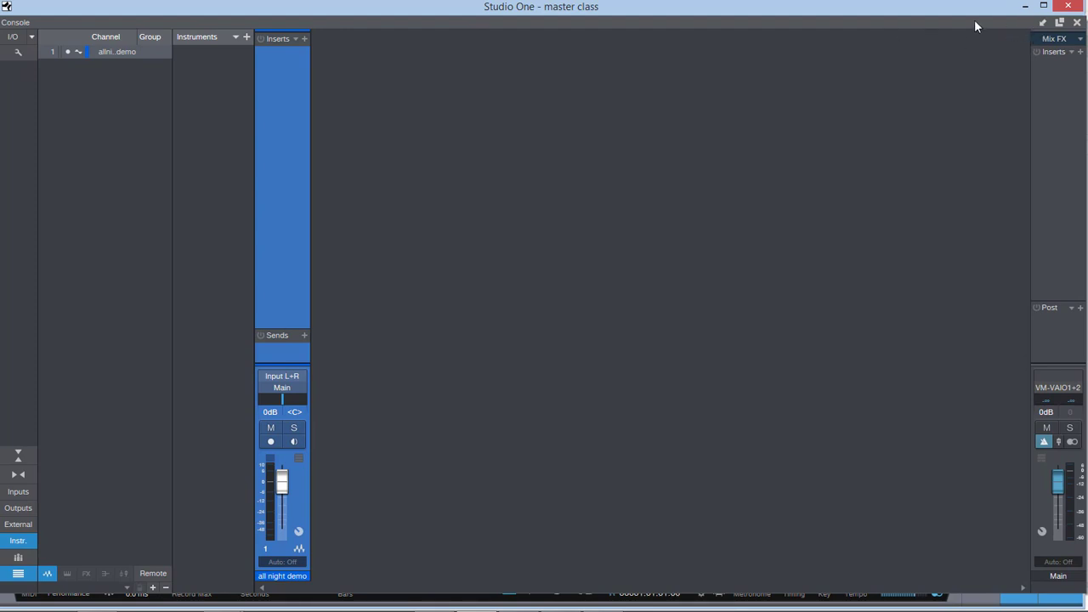
drag(969, 17, 899, 27)
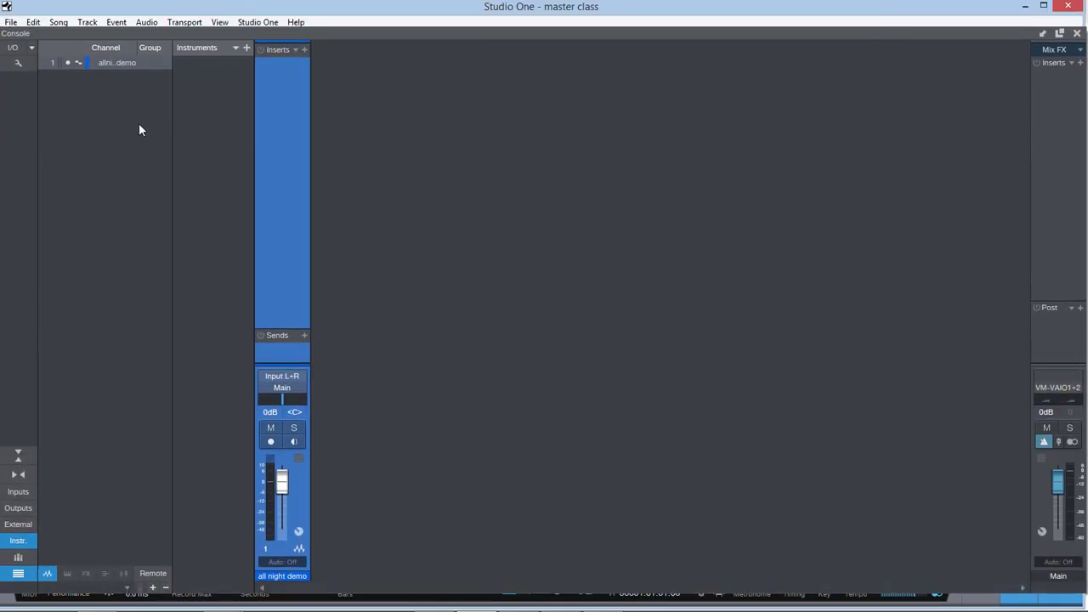
Review the console's grouping, visibility and channel component options, and hide the Instruments column
click(18, 62)
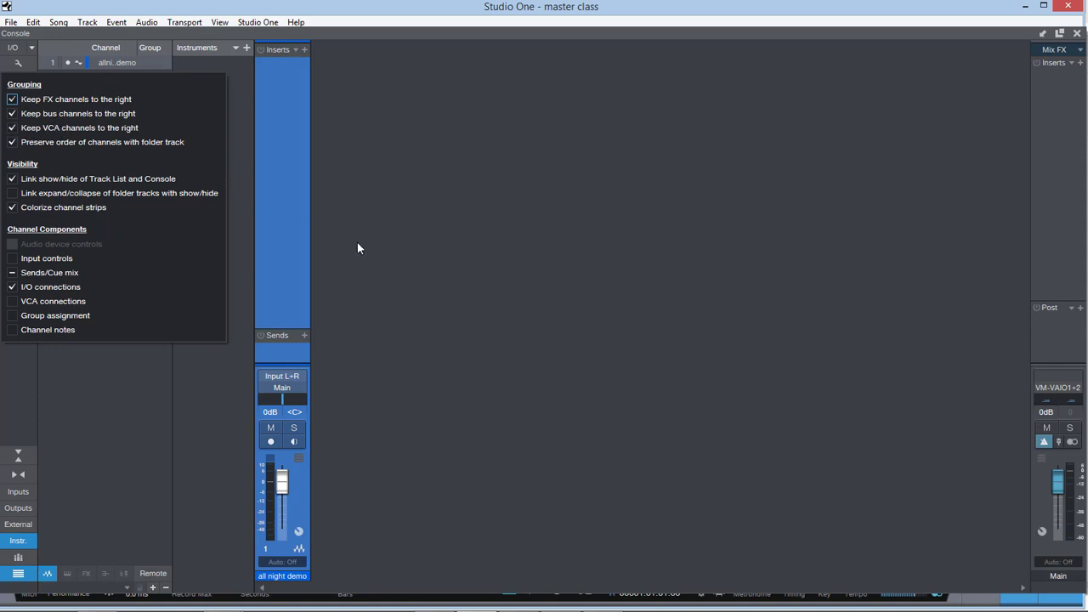
click(462, 232)
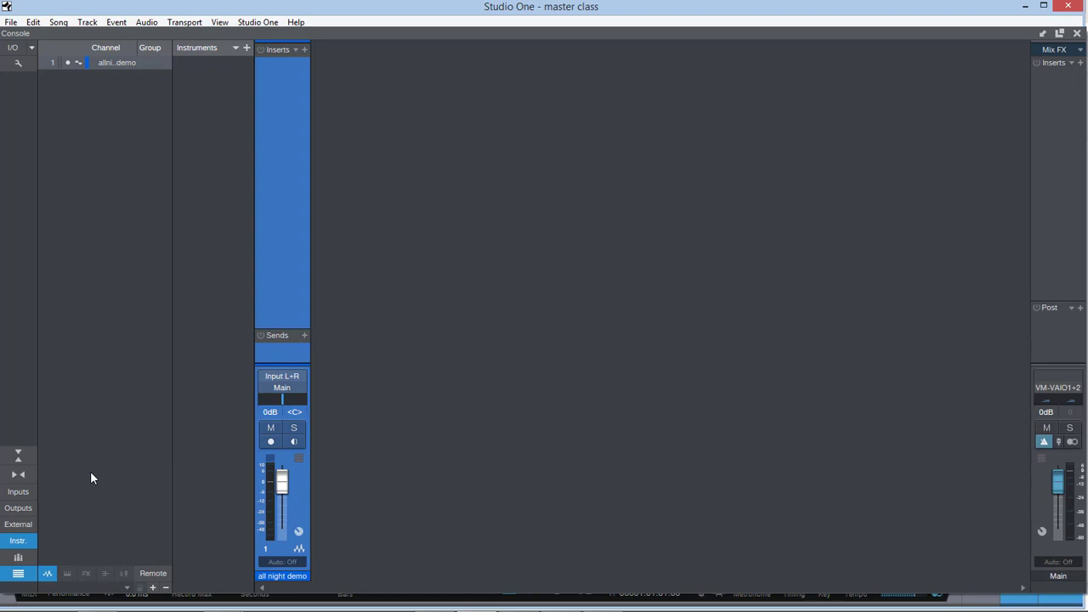
click(14, 543)
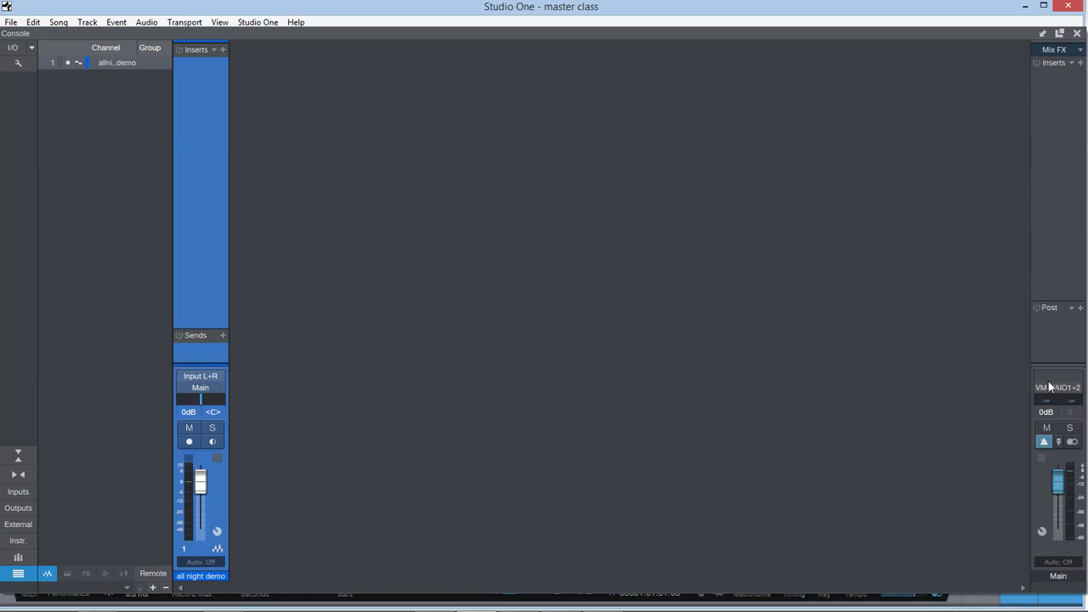
View the effects available for the Main channel's inserts, comparing Vendor sorting with Folder sorting
click(1080, 62)
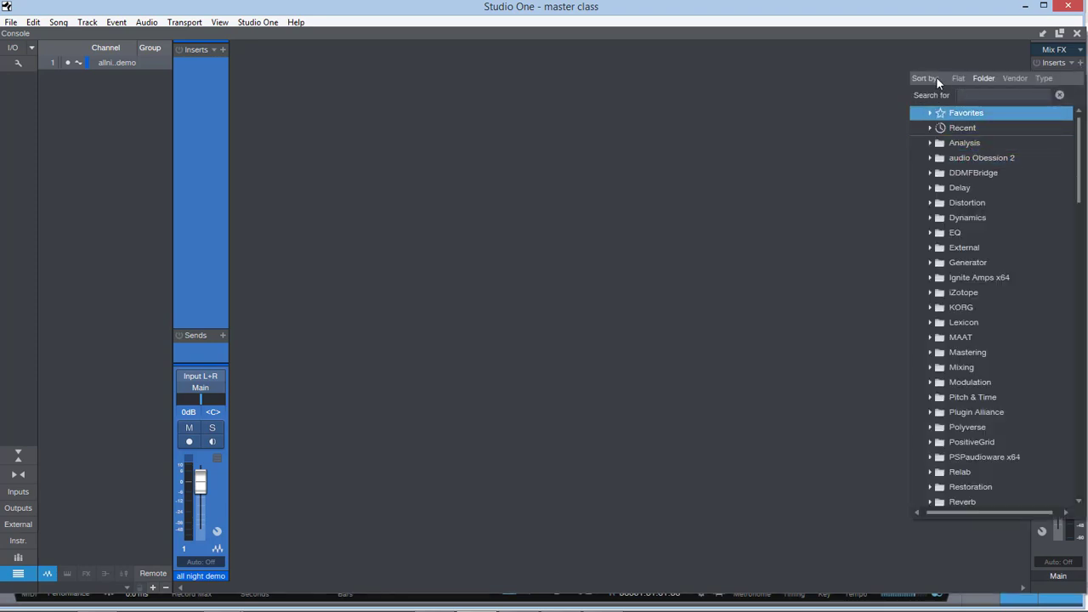
click(1009, 77)
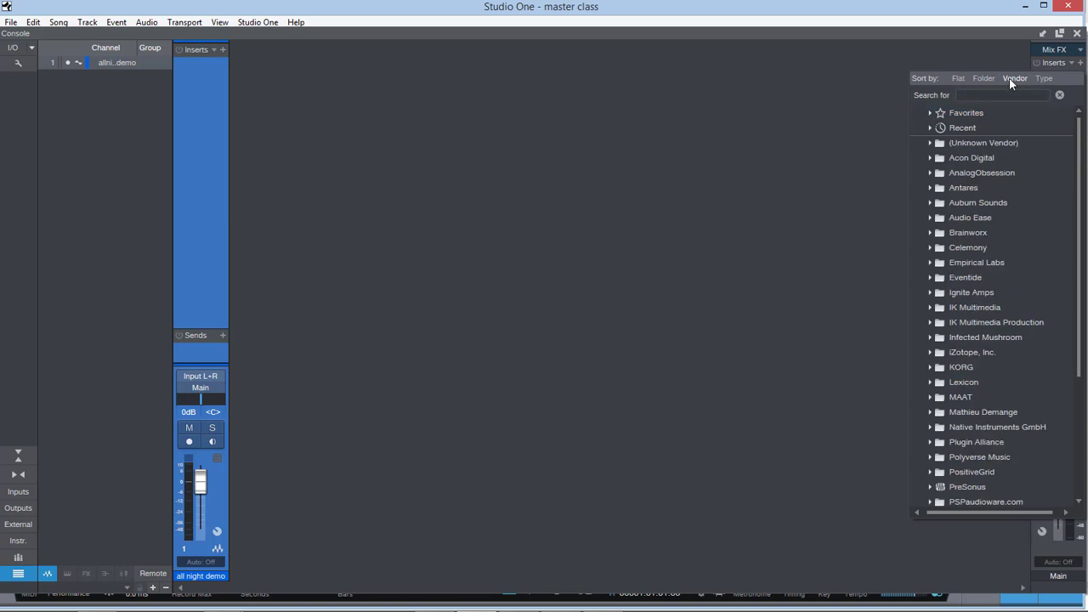
click(985, 79)
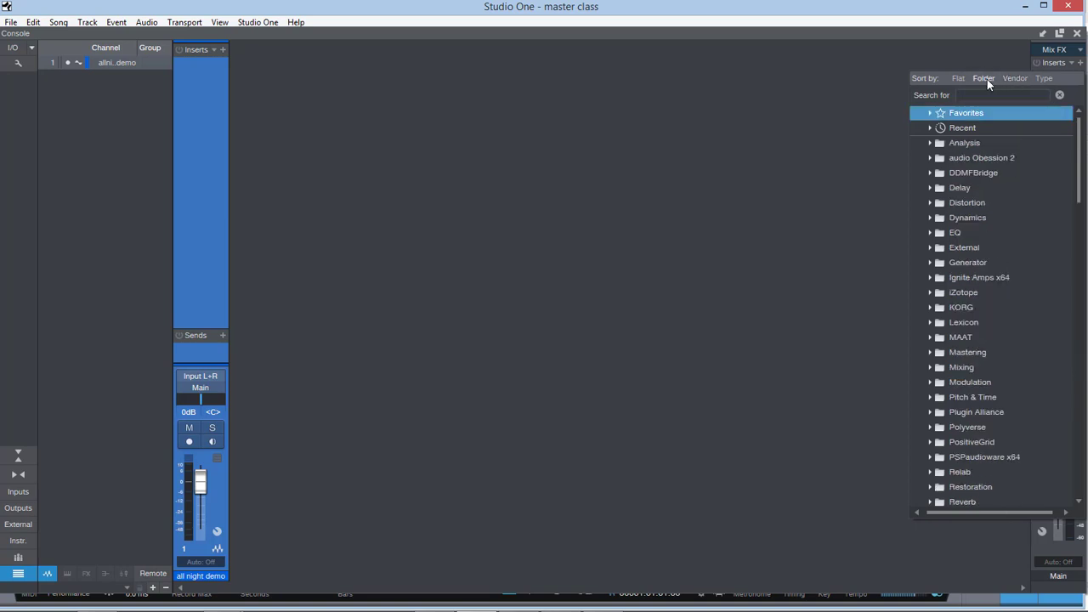
Look inside the Delay and KORG folders in the Main channel's insert effects list, collapsing each one again
click(933, 188)
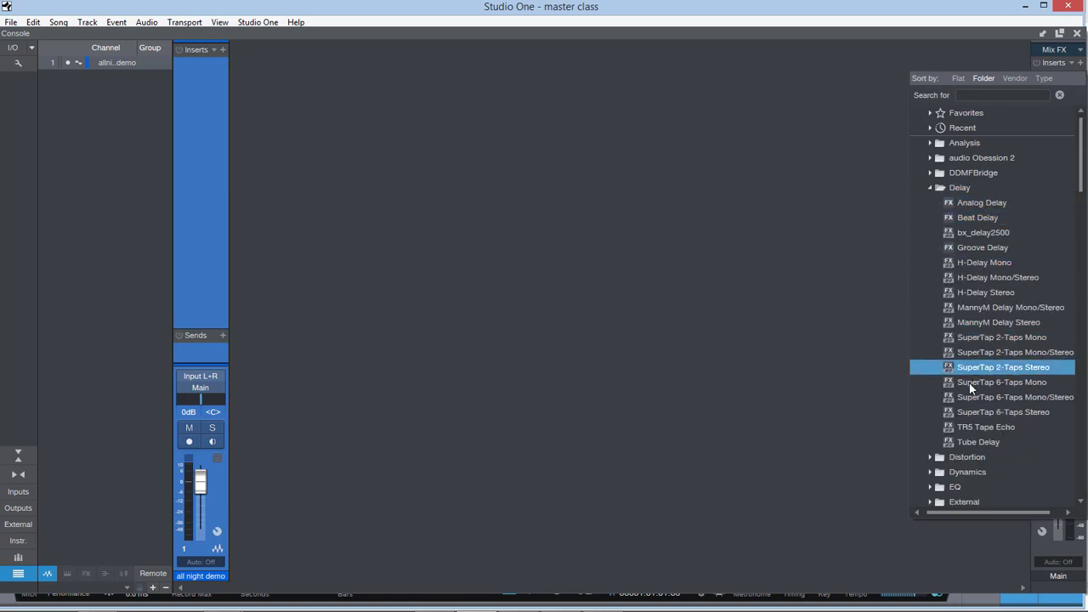
click(931, 189)
click(932, 308)
click(932, 309)
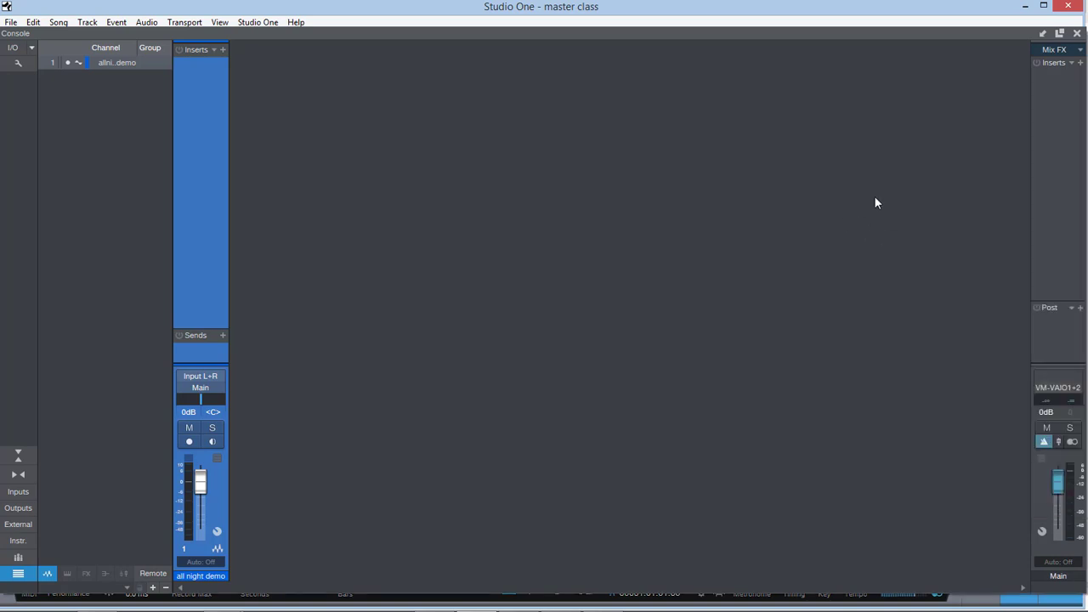
Close the mix console, reopen it once, and close it again to return to the arrangement
click(1078, 34)
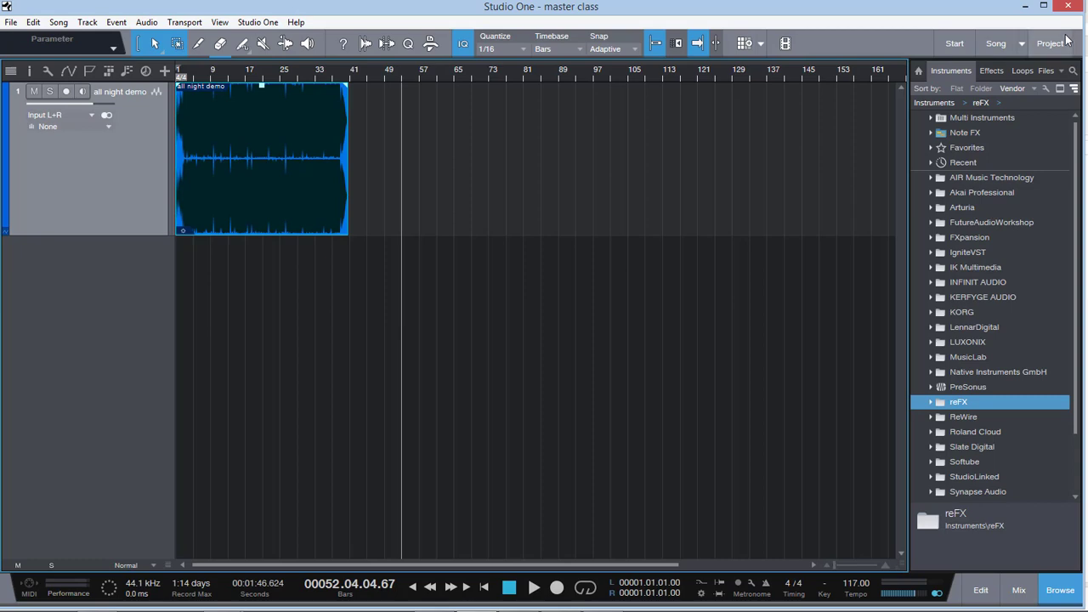
click(1018, 590)
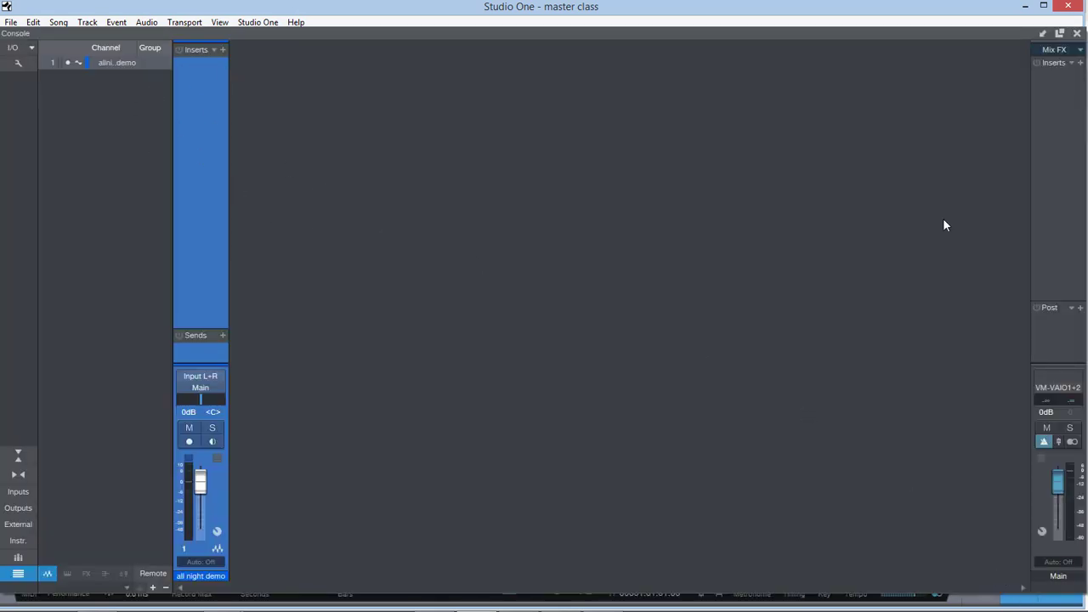
click(1077, 34)
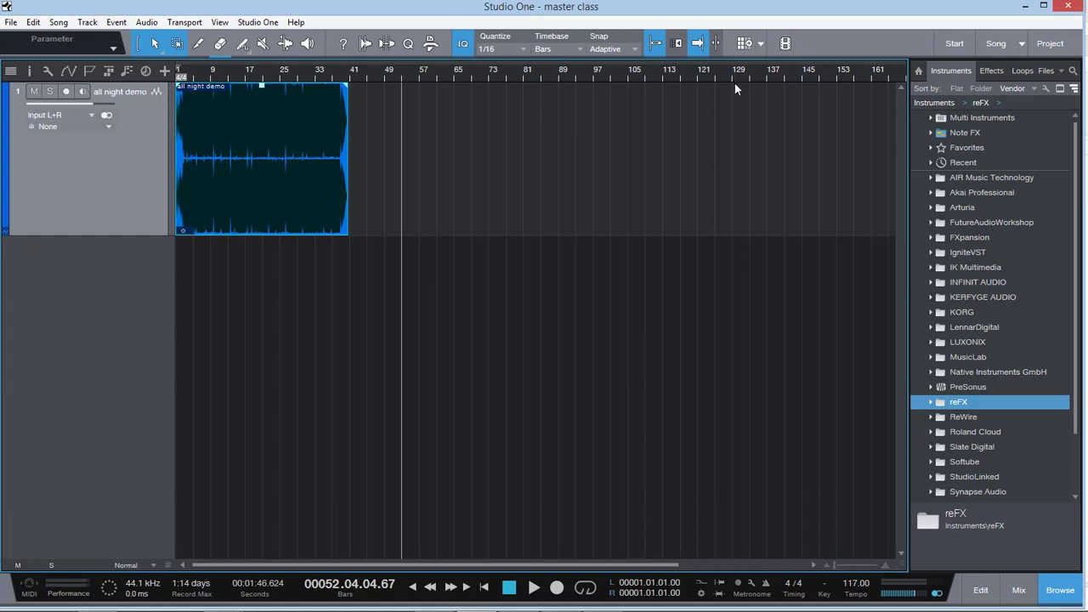
Show the inspector and set the all night demo track's tempo mode to Timestretch, trying song tempos of 135 before and 162 after
mouse_move(835, 565)
mouse_down()
mouse_move(850, 600)
mouse_move(846, 534)
mouse_move(846, 595)
mouse_move(844, 561)
mouse_move(842, 578)
mouse_up()
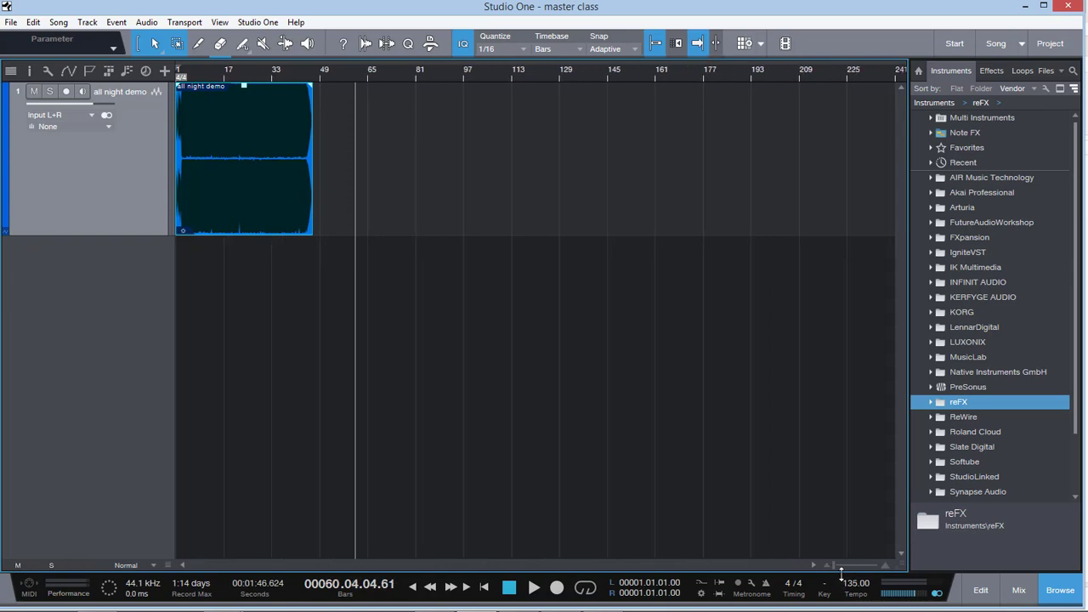
click(29, 73)
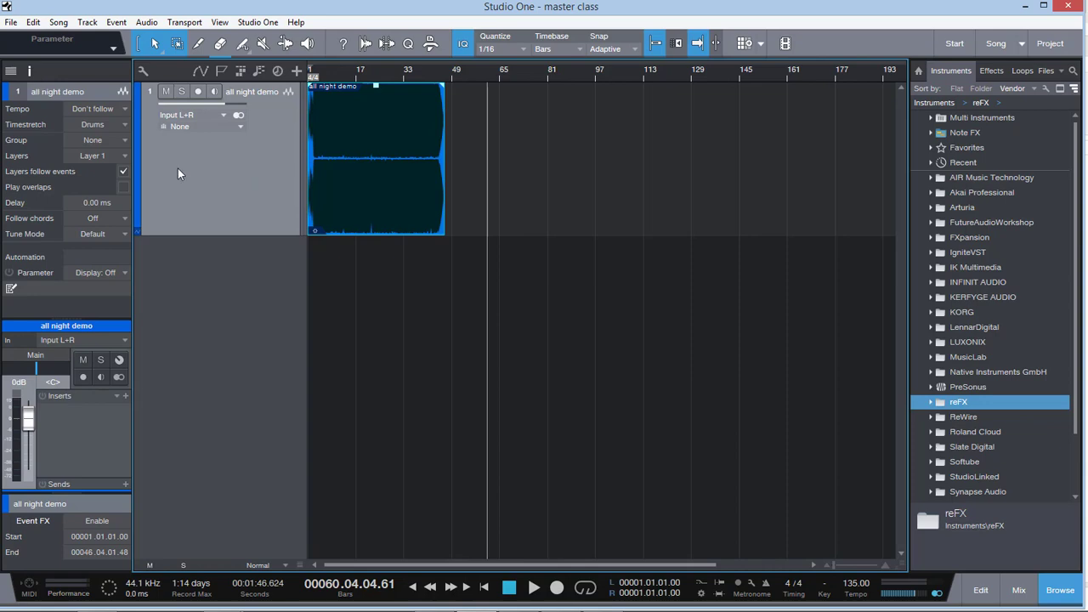
click(98, 107)
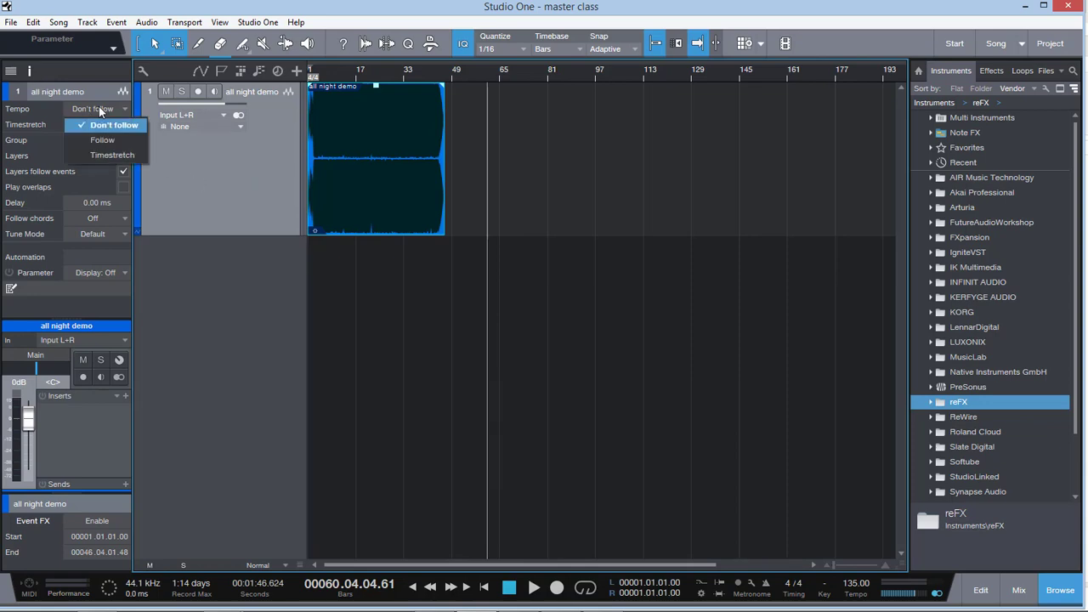
click(113, 154)
drag(849, 590, 850, 566)
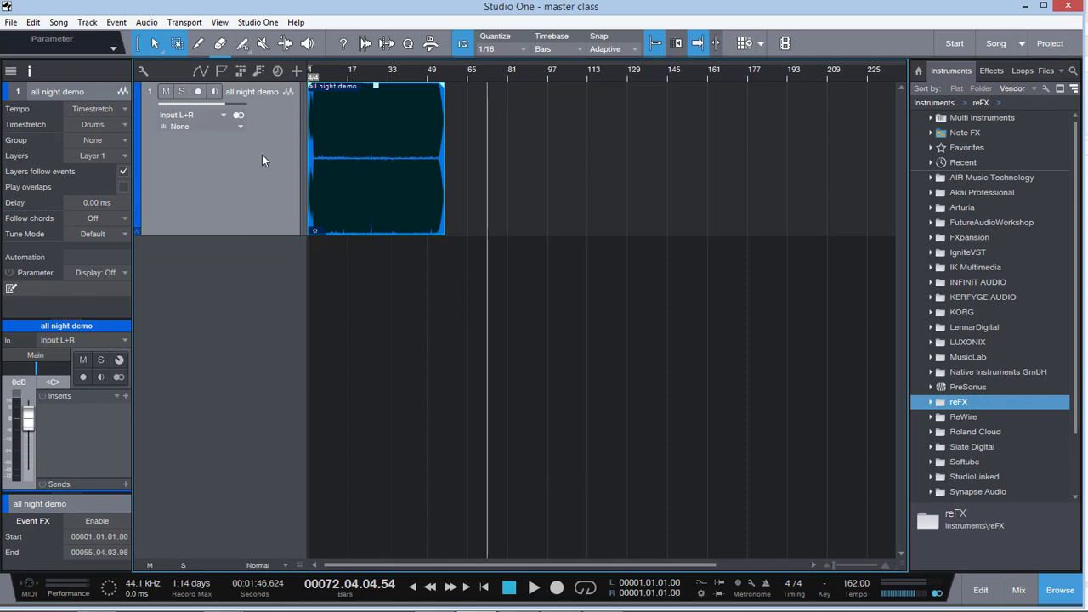
Mix down the all night demo event to a new track, deleting the first exported file and repeating the mixdown
right_click(366, 210)
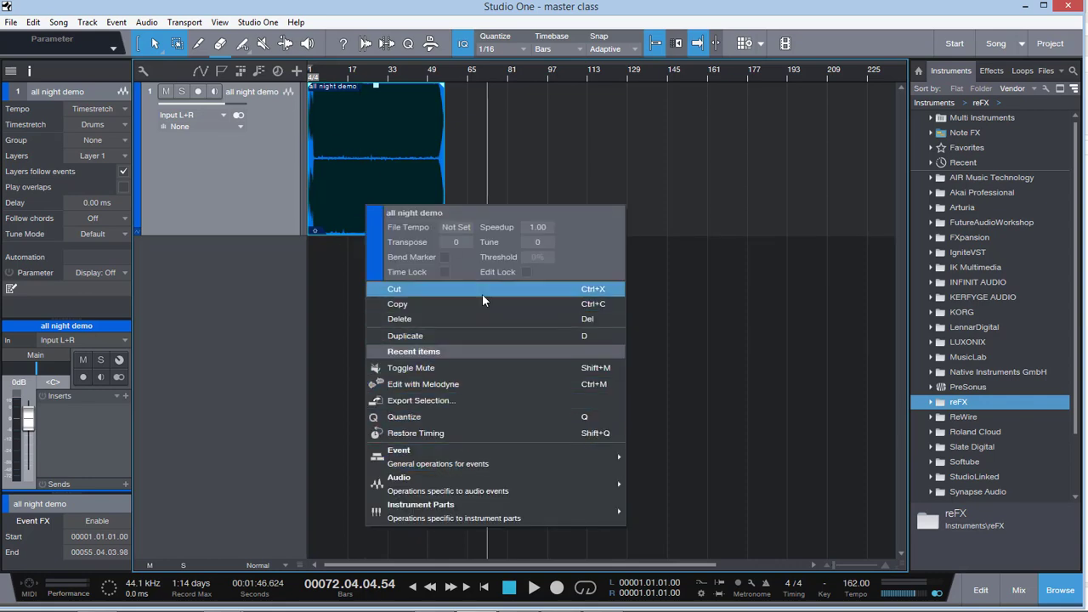
mouse_move(537, 483)
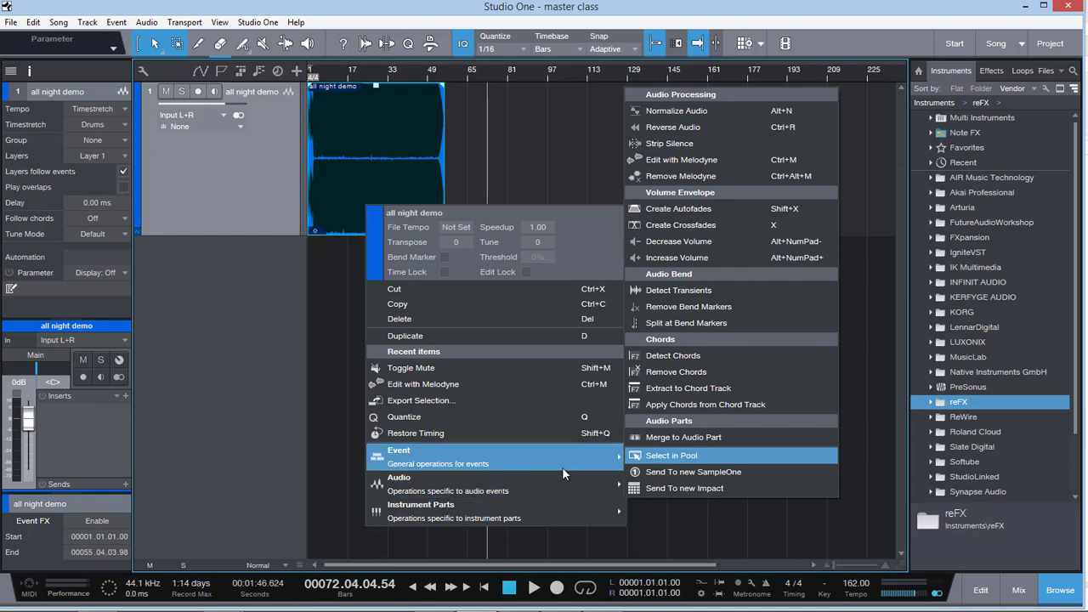
mouse_move(562, 467)
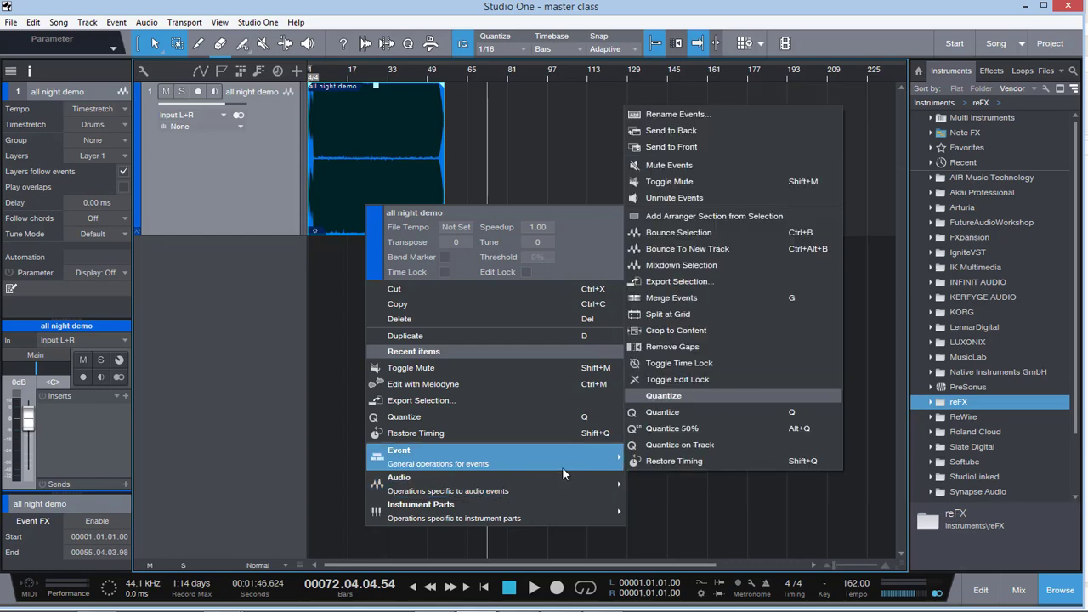
click(705, 266)
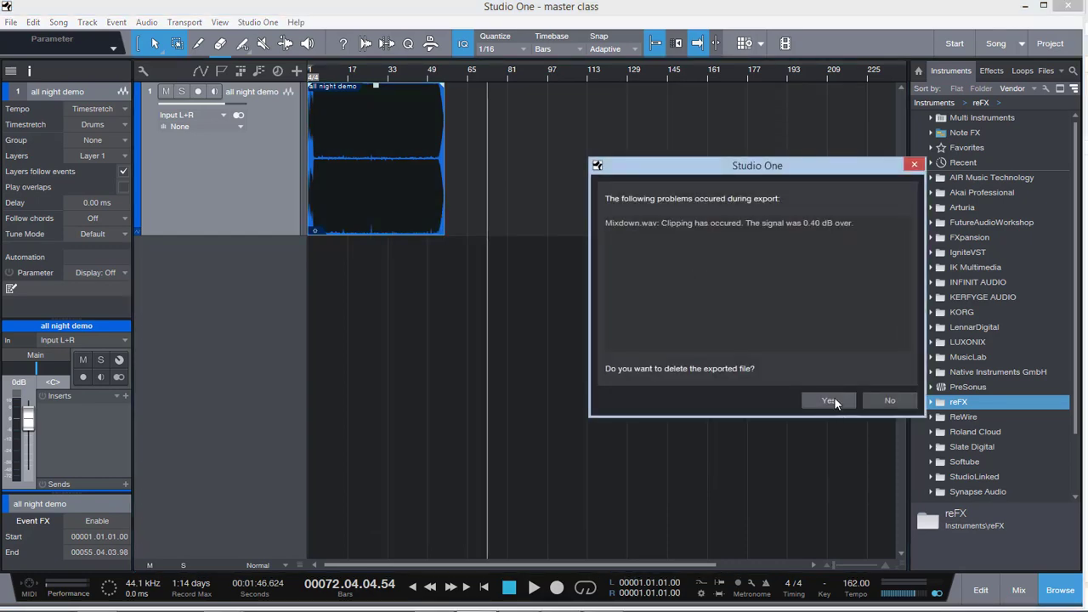
click(829, 400)
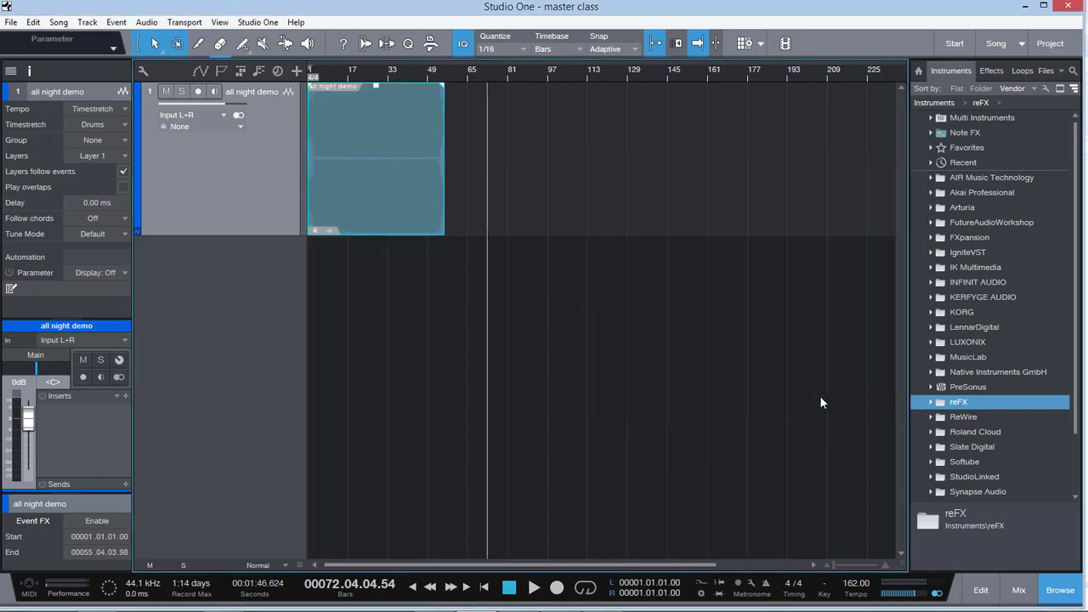
right_click(358, 189)
click(479, 370)
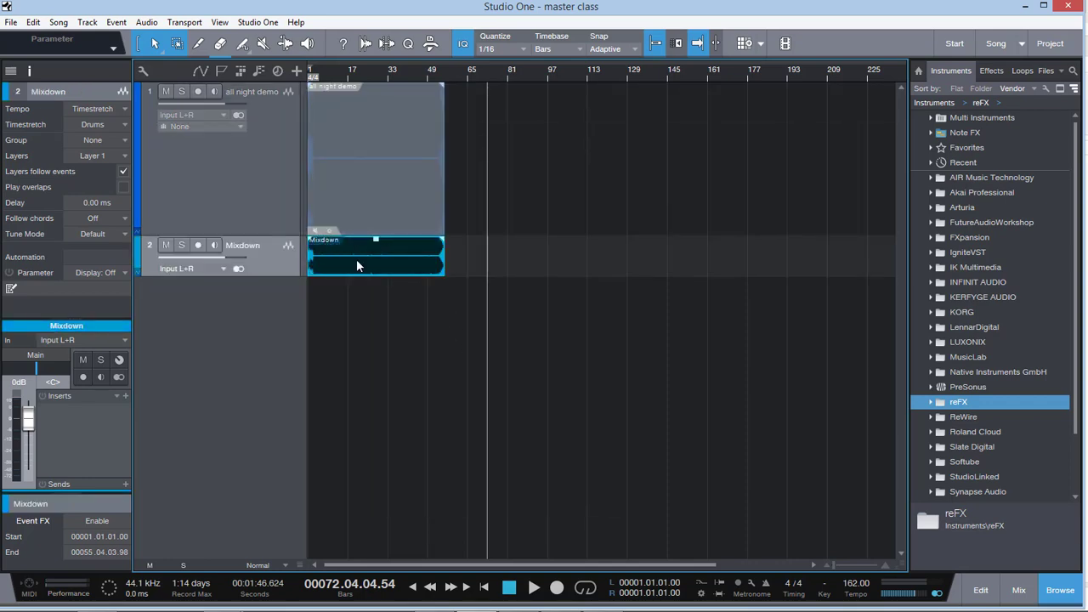
Raise the song tempo to 185, and change it to 100 to compare the Mixdown event's length
mouse_move(853, 587)
mouse_down()
mouse_move(853, 607)
mouse_move(854, 587)
mouse_up()
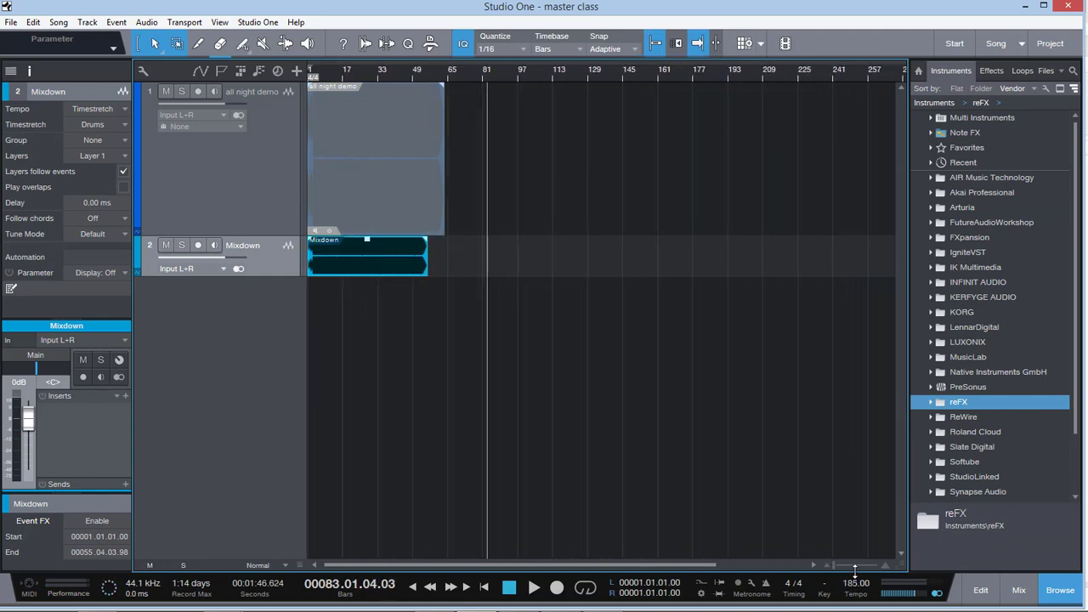
double_click(854, 586)
text(100)
key(Return)
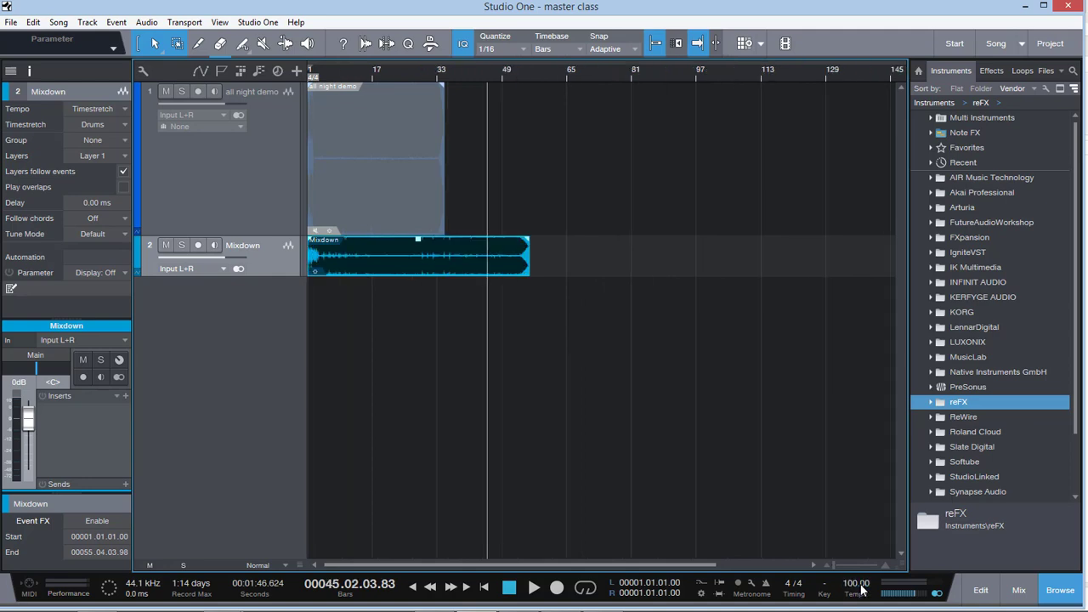
Solo the Mixdown track and play a short passage from its opening bars
click(182, 245)
click(328, 73)
key(space)
key(space)
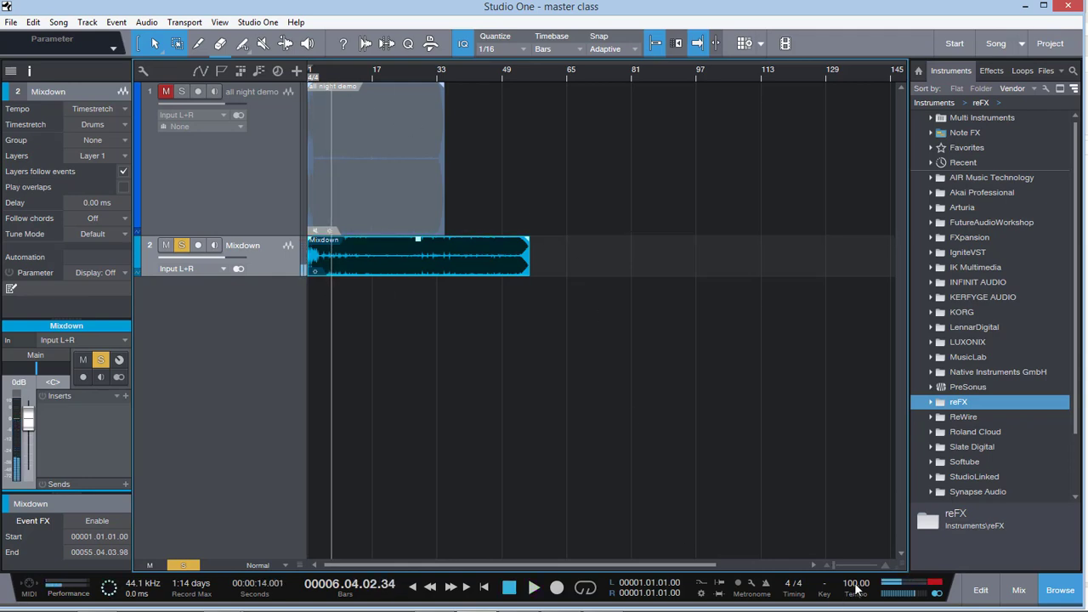
Set the song tempo to 130 and play a short passage of the soloed Mixdown track
text(0)
key(Return)
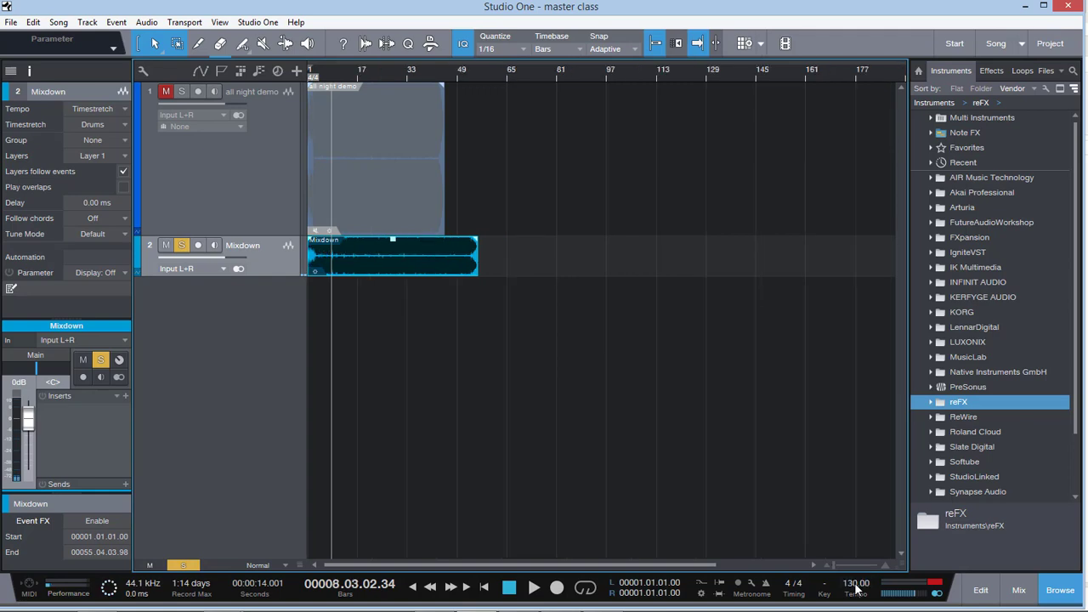
key(space)
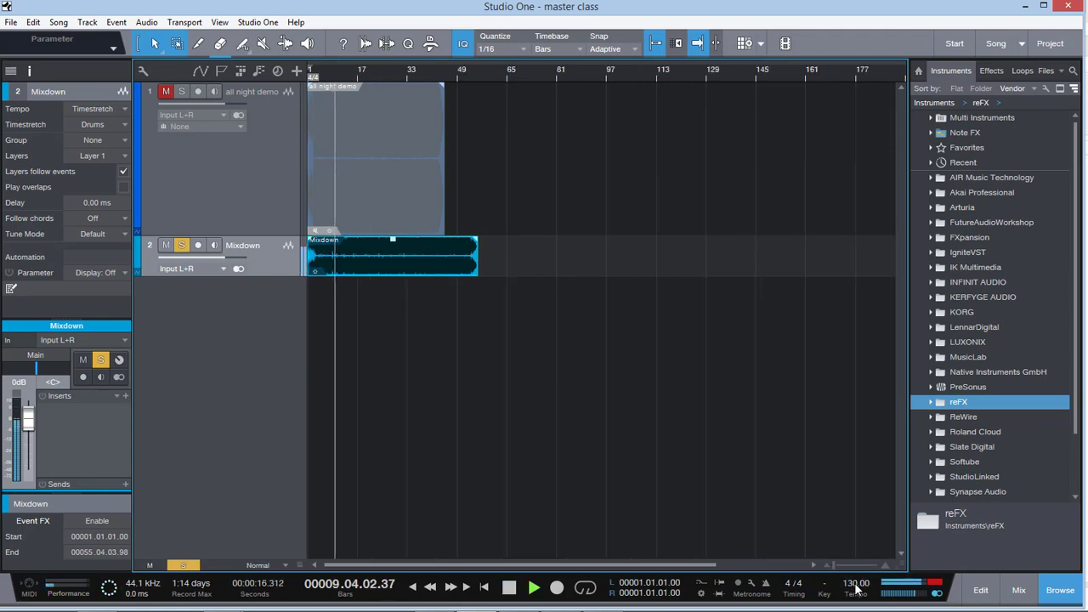
key(space)
Set the song tempo to 205 and listen briefly to the time-stretched Mixdown track
click(856, 584)
text(205)
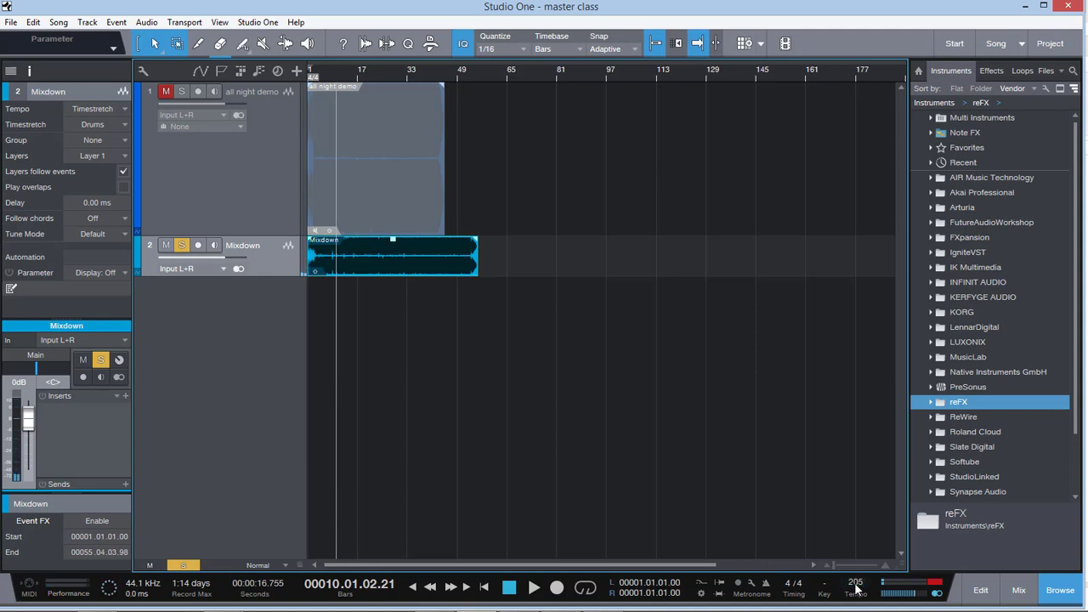
key(Return)
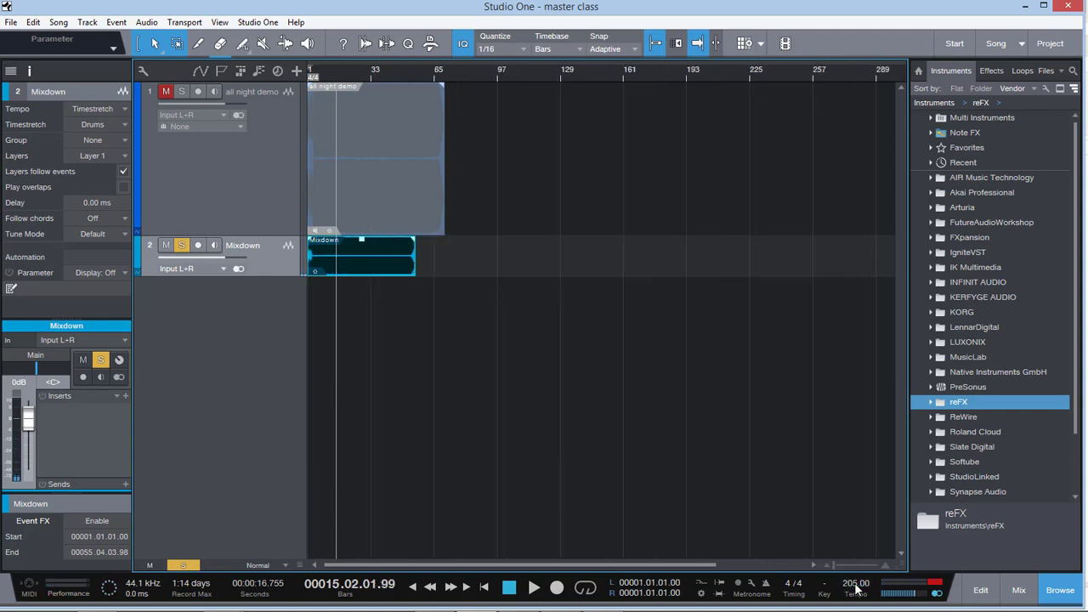
key(space)
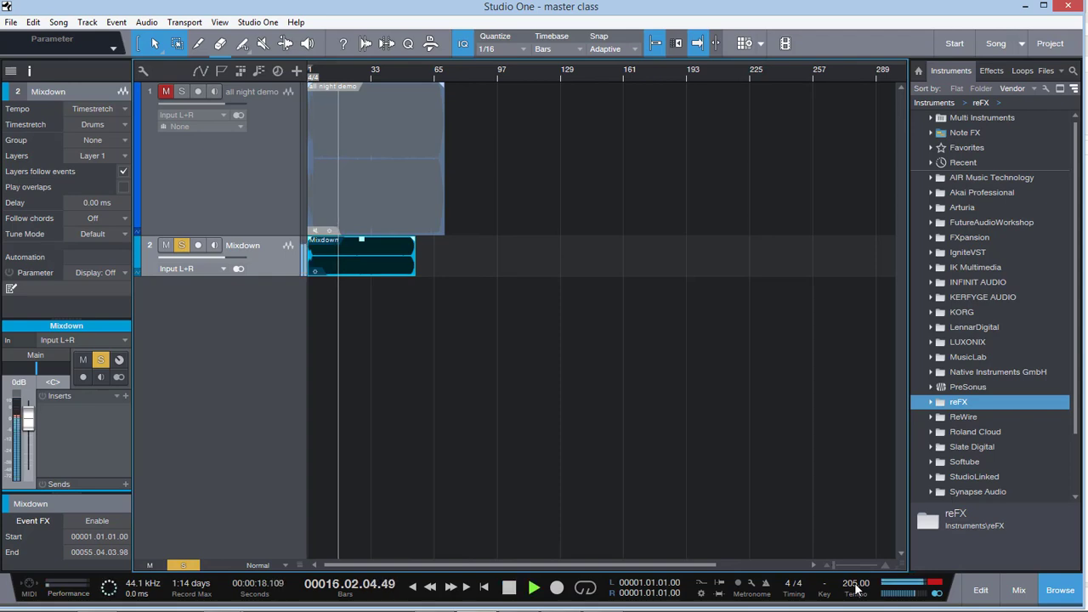
key(space)
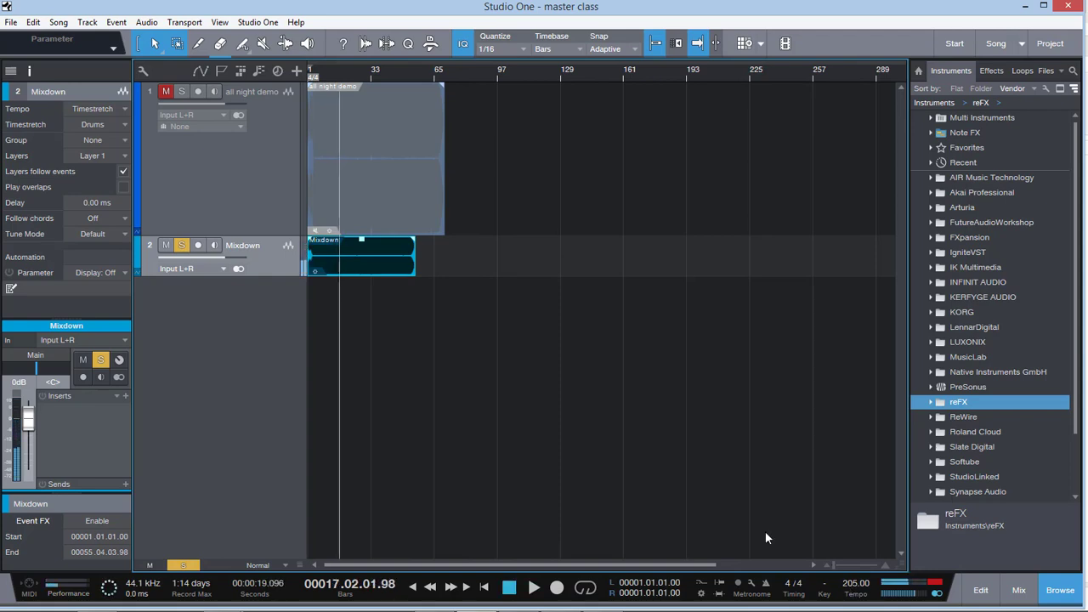
Increase the Mixdown track's height and set its tempo mode to Don't follow
drag(284, 275, 284, 319)
click(118, 113)
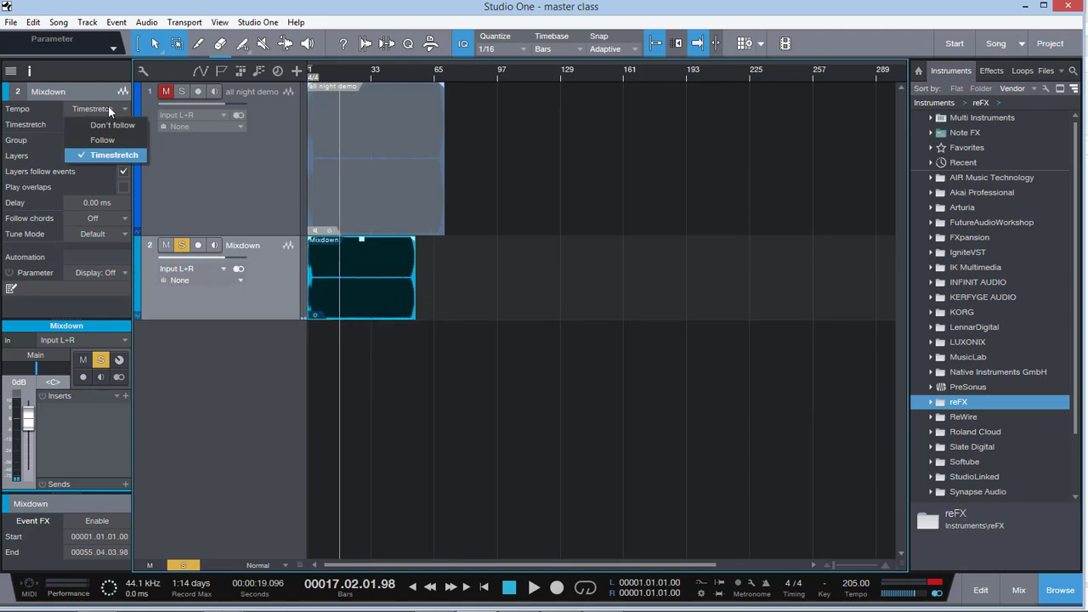
click(120, 123)
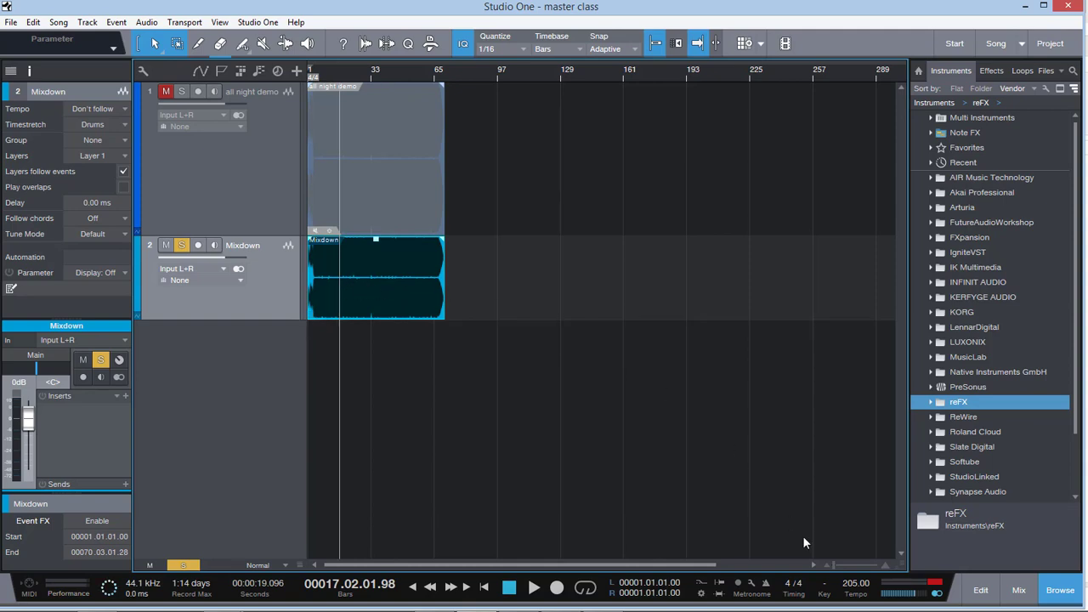
Set the song tempo to 400 and play a short passage of the Mixdown track
drag(857, 585, 856, 441)
key(space)
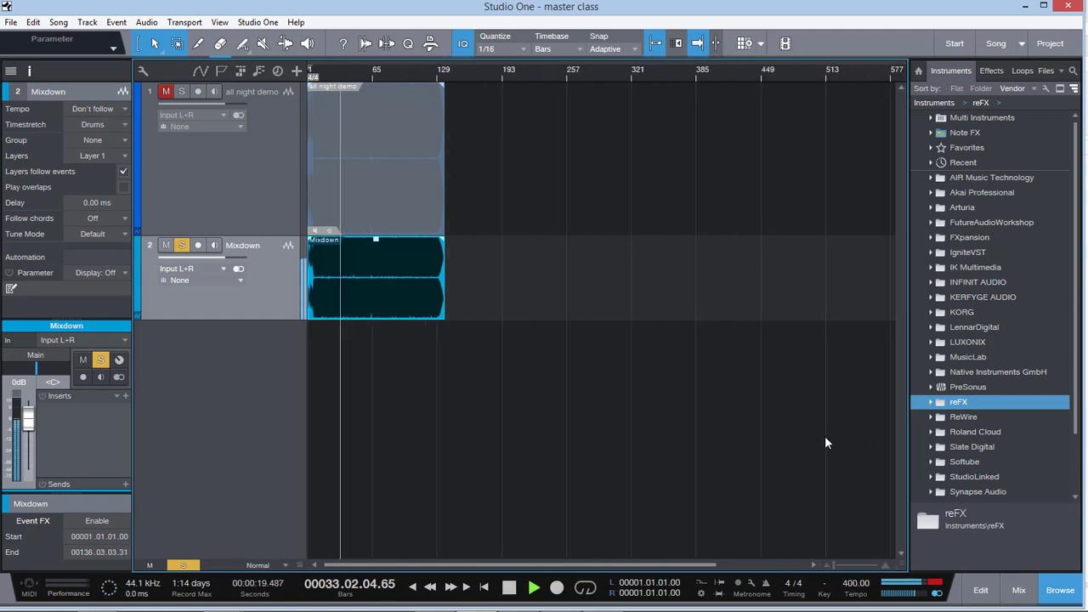
key(space)
Remove the Mixdown track and unmute the all night demo event
click(349, 174)
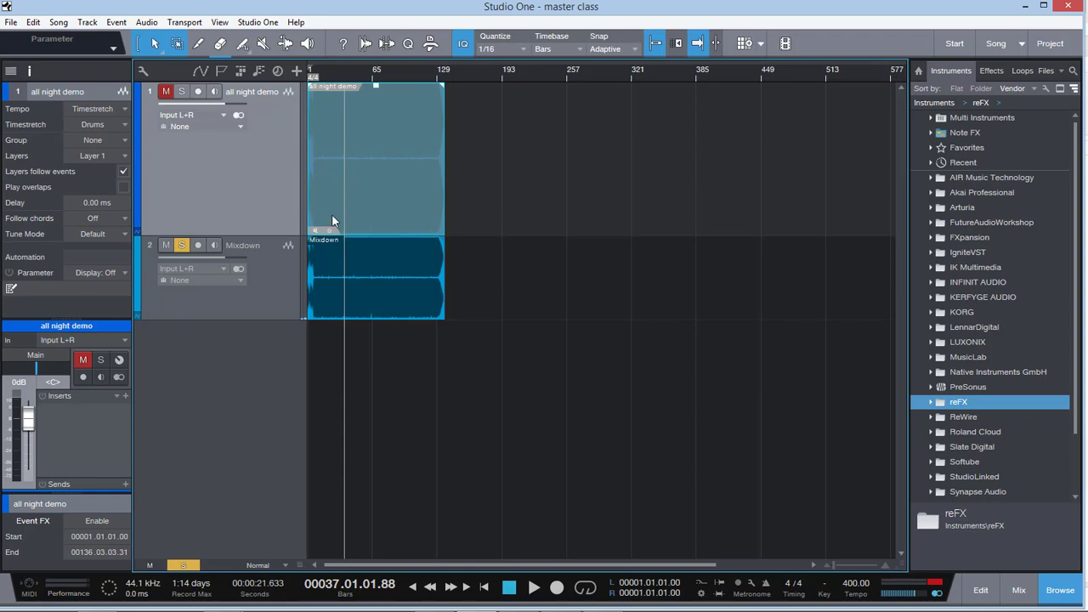
click(280, 268)
click(270, 194)
right_click(283, 275)
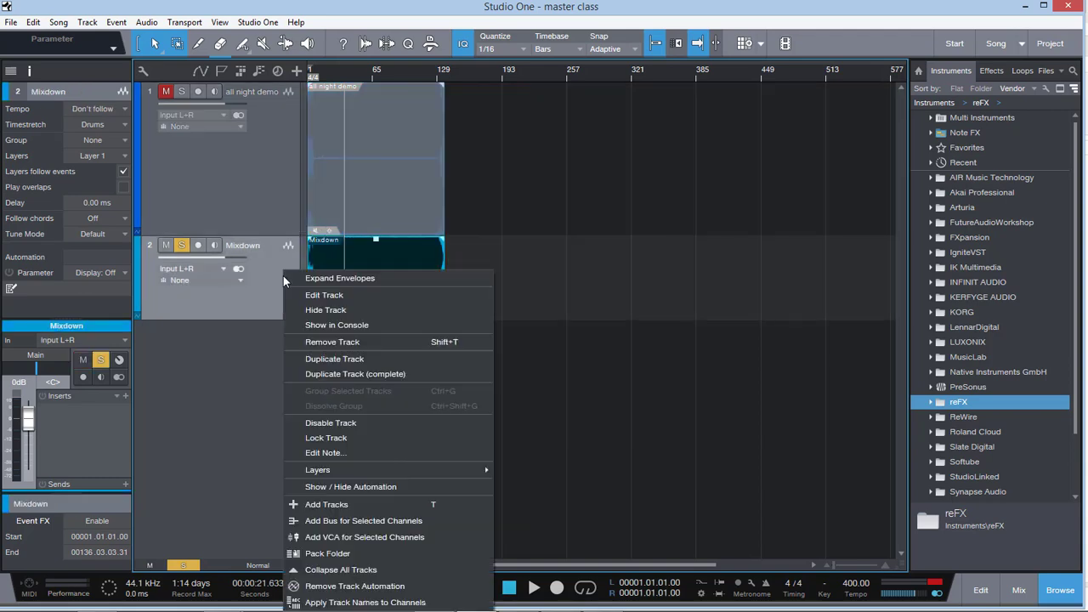
click(352, 343)
click(372, 212)
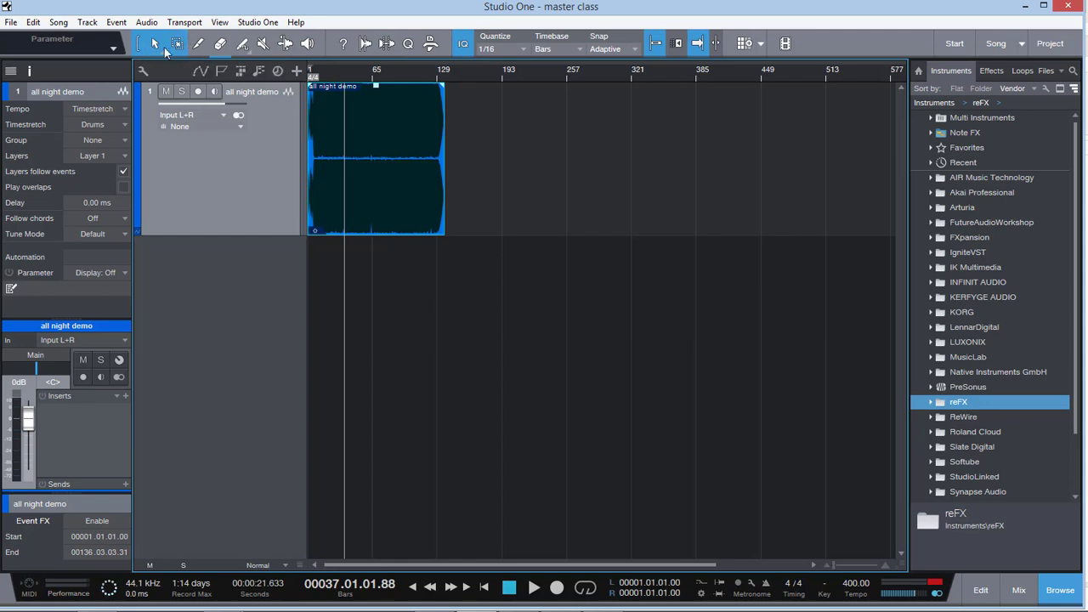
Switch through the Split and Paint tools, and restore the Arrow tool with the Range tool in the upper event area
click(198, 45)
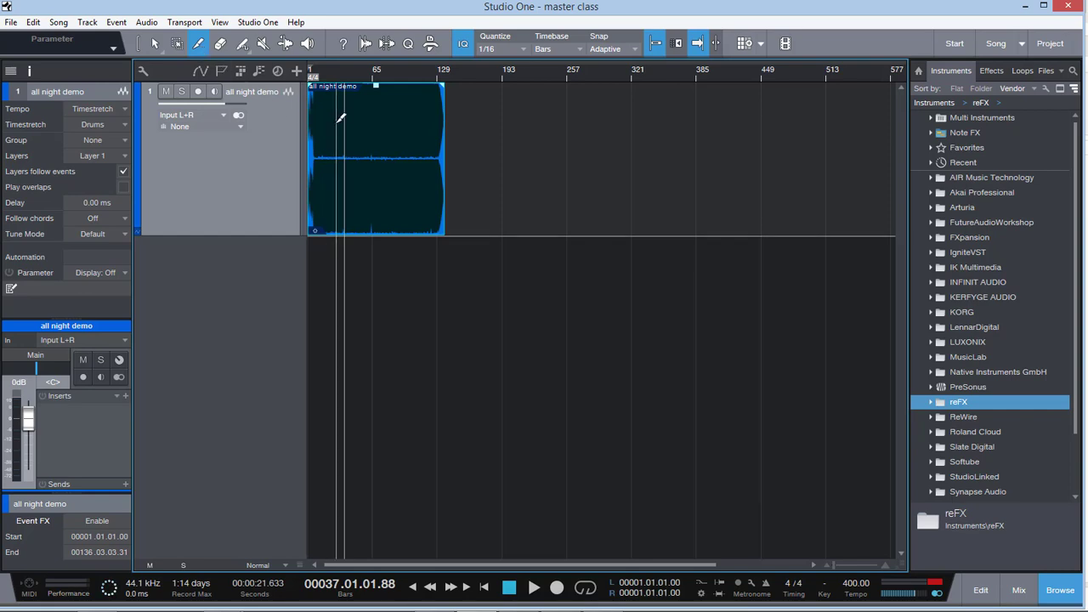
click(244, 46)
click(273, 124)
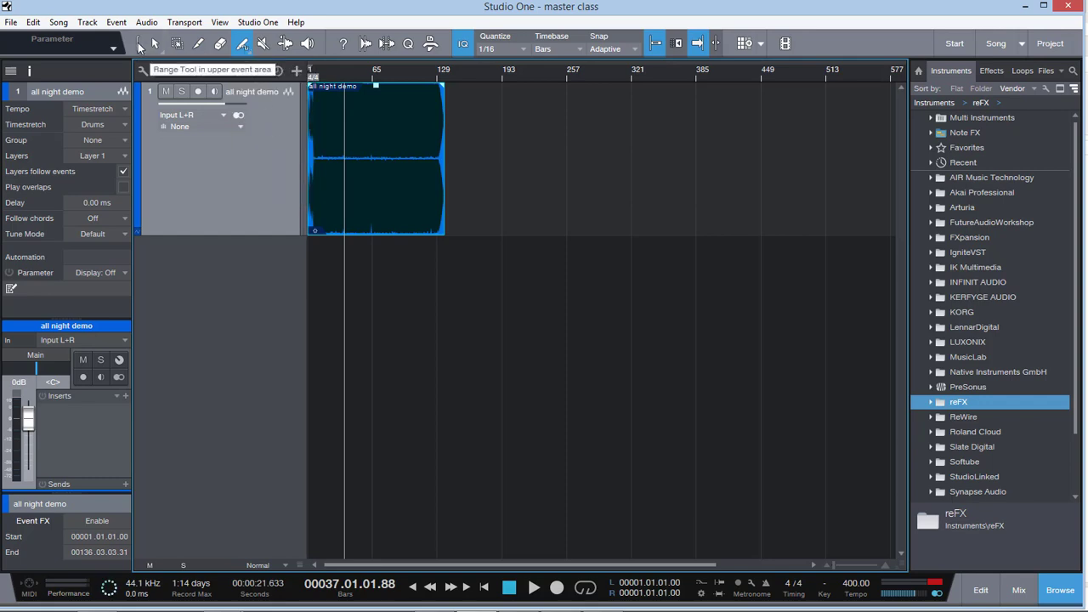
click(140, 48)
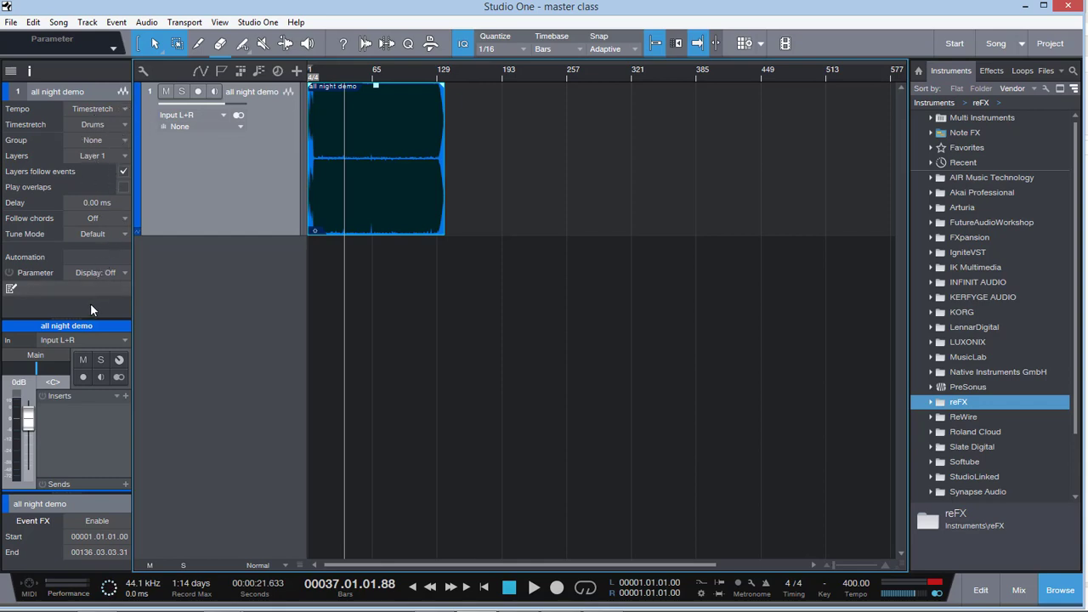
Resize the inspector's channel and event sections, and set the all night demo track's delay to -5.00 ms
drag(88, 319, 98, 387)
drag(105, 495, 95, 223)
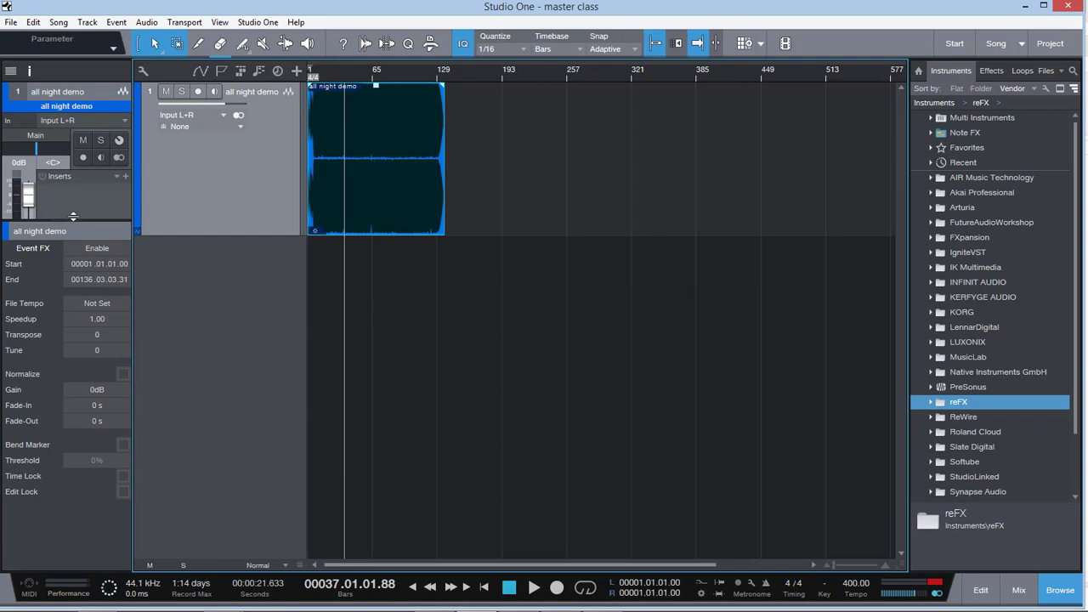
drag(73, 221, 73, 487)
drag(61, 316, 76, 363)
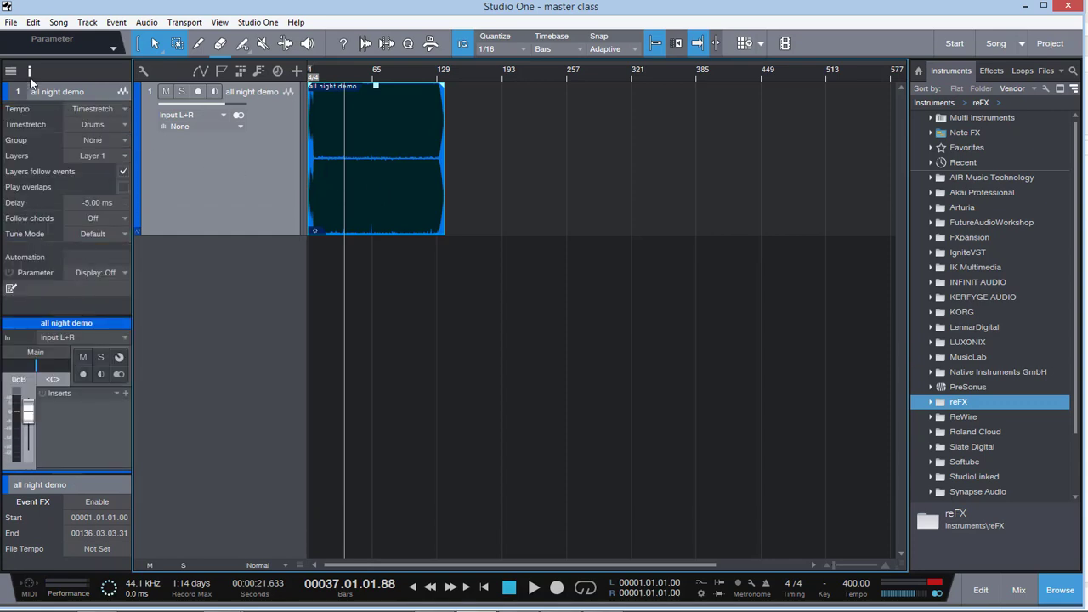
Expand the inspector's event section, set the all night demo event's transpose to 1, play it briefly, and shrink the section again
drag(70, 469, 61, 188)
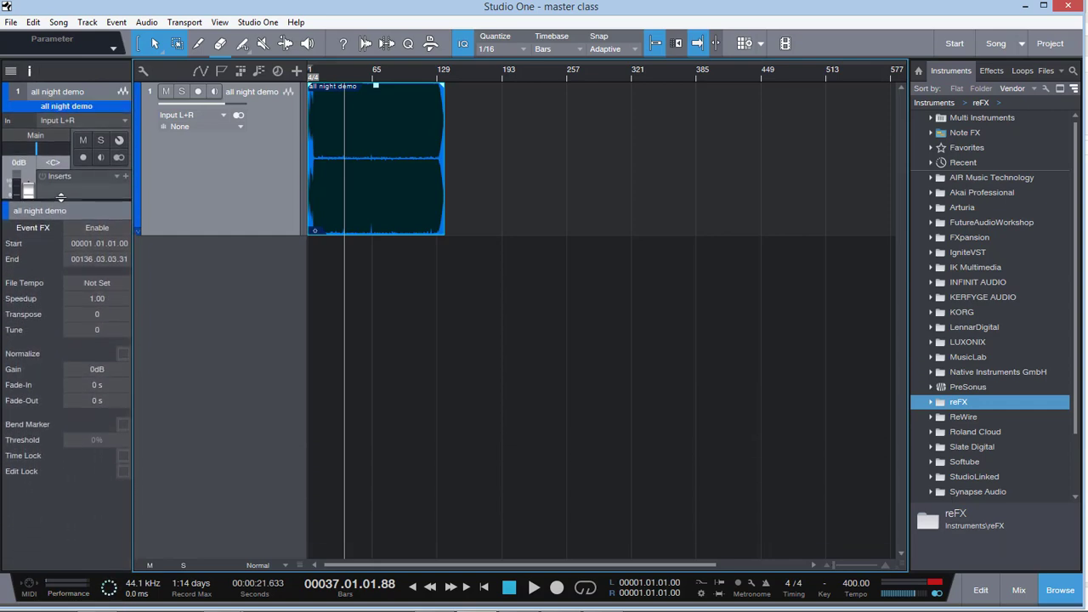
double_click(97, 315)
text(1)
key(space)
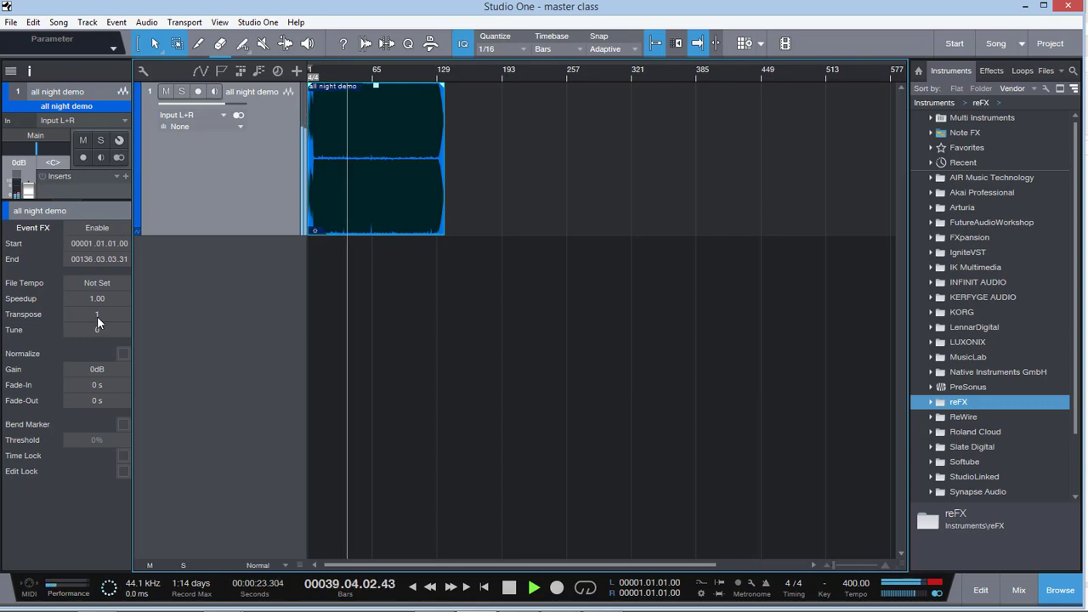
key(space)
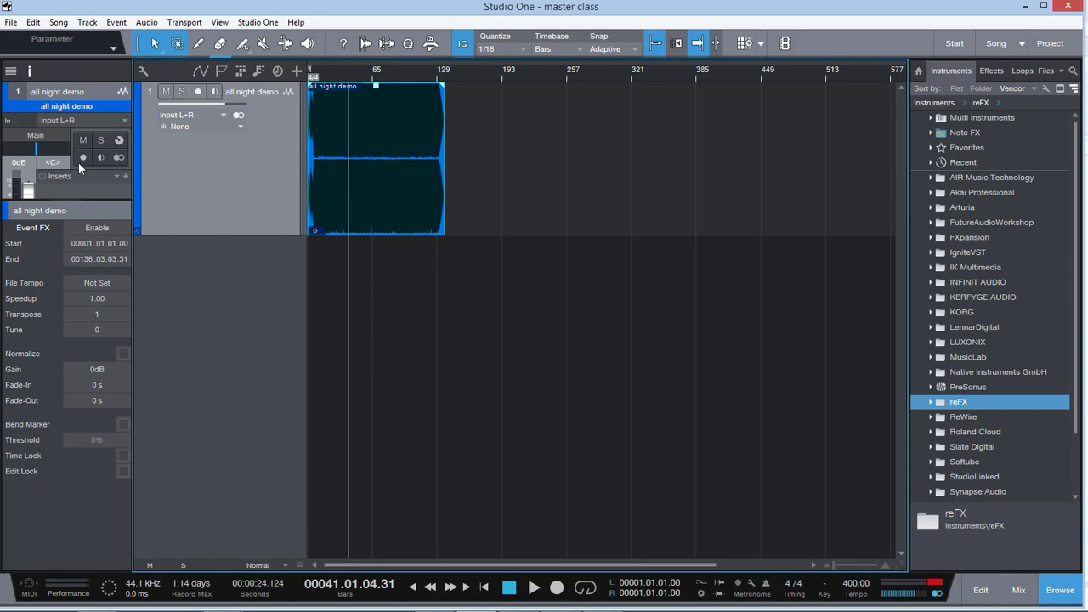
click(103, 209)
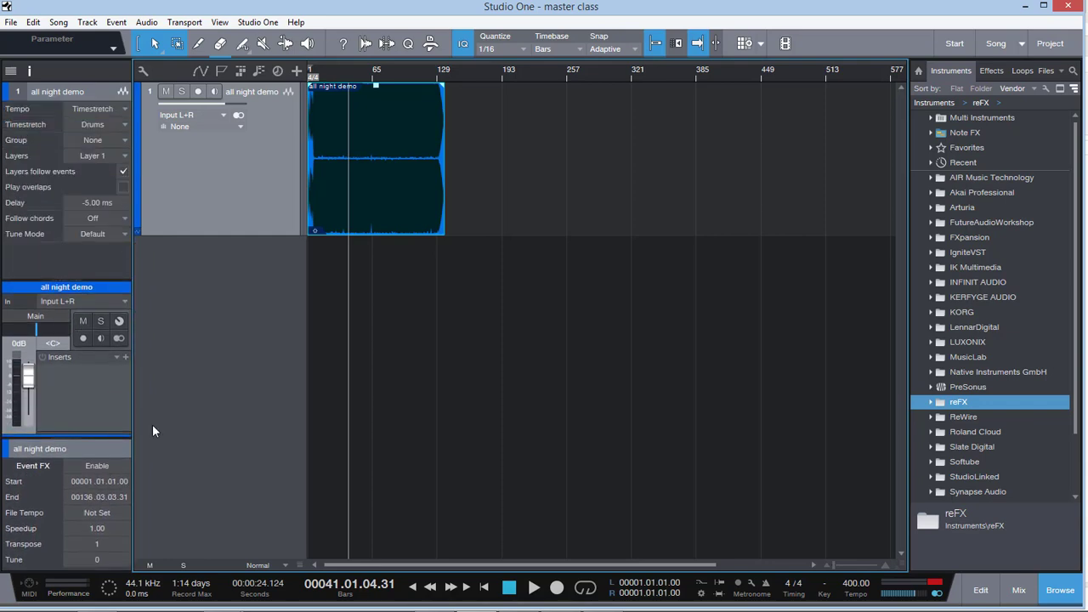
click(658, 44)
click(699, 41)
Enlarge the inspector's channel section and lower the all night demo channel's fader to -0.9 dB
drag(71, 279, 72, 212)
drag(30, 325, 28, 331)
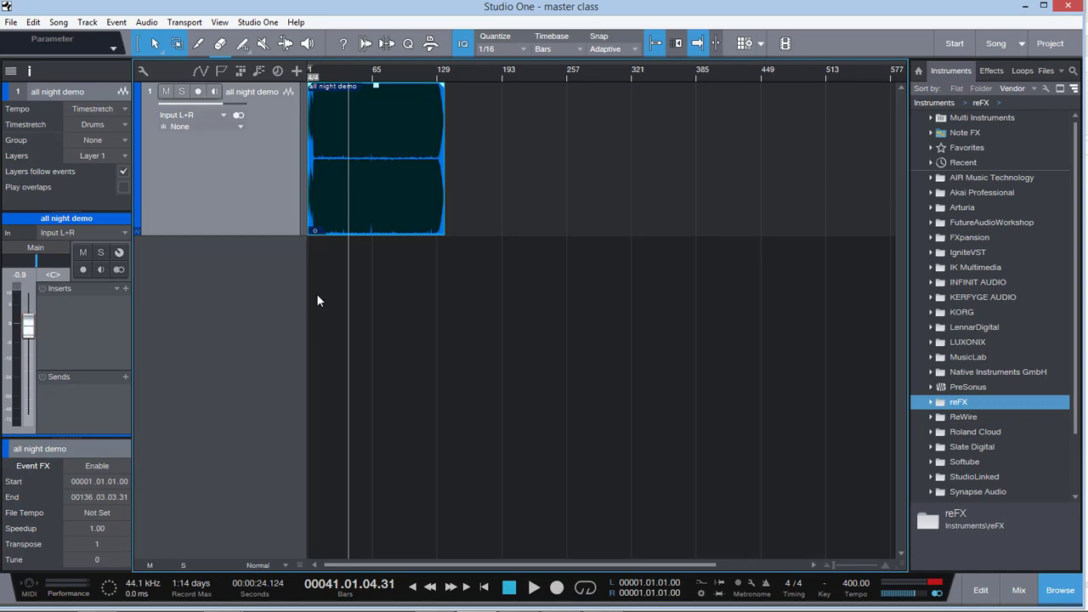